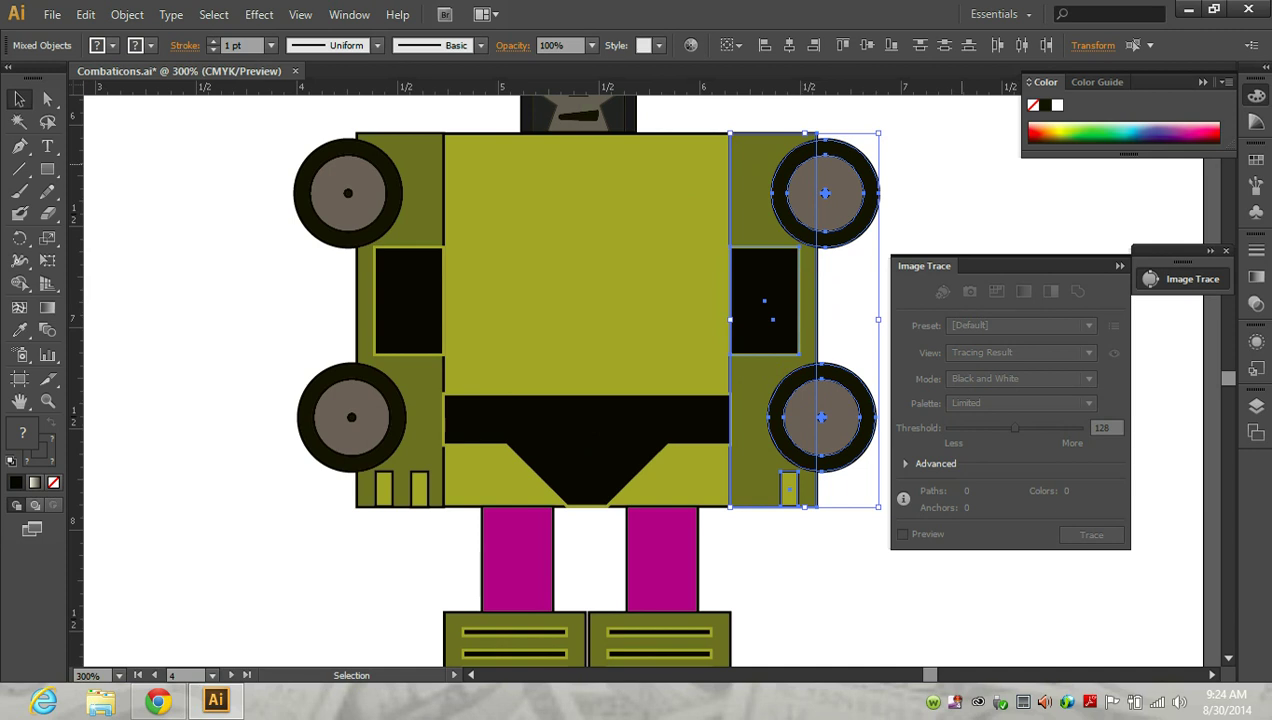
{"action": "key", "text": "ctrl+shift+a"}
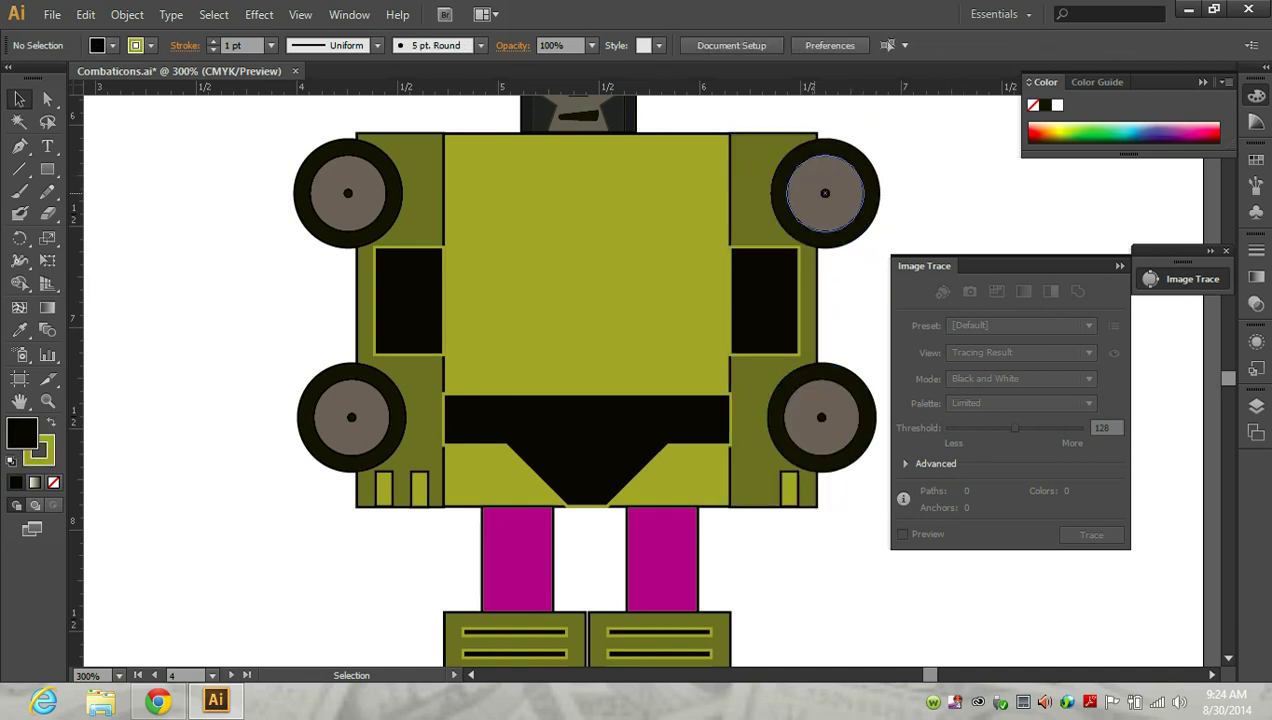
{"action": "scroll", "coordinate": [826, 196], "scroll_direction": "down", "scroll_amount": 2}
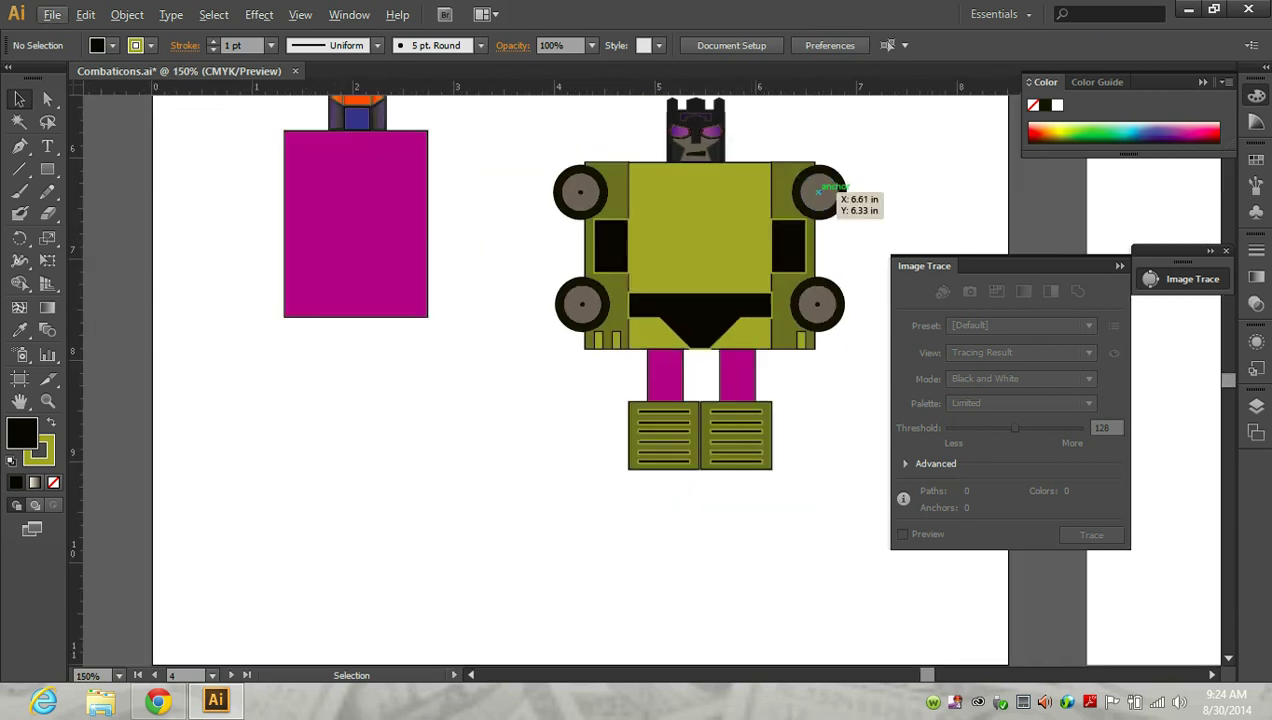
{"action": "scroll", "coordinate": [818, 200], "scroll_direction": "up", "scroll_amount": 5}
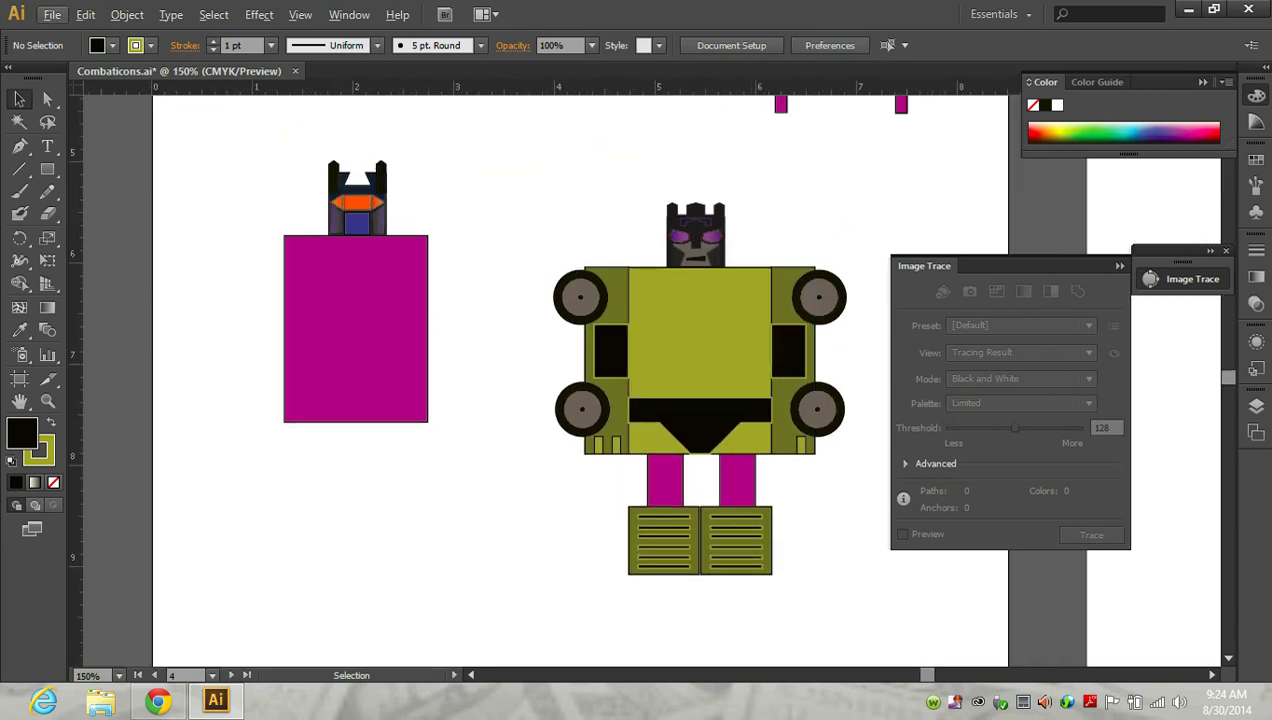
{"action": "scroll", "coordinate": [818, 200], "scroll_direction": "up", "scroll_amount": 2}
{"action": "left_click_drag", "start_coordinate": [840, 128], "coordinate": [697, 226]}
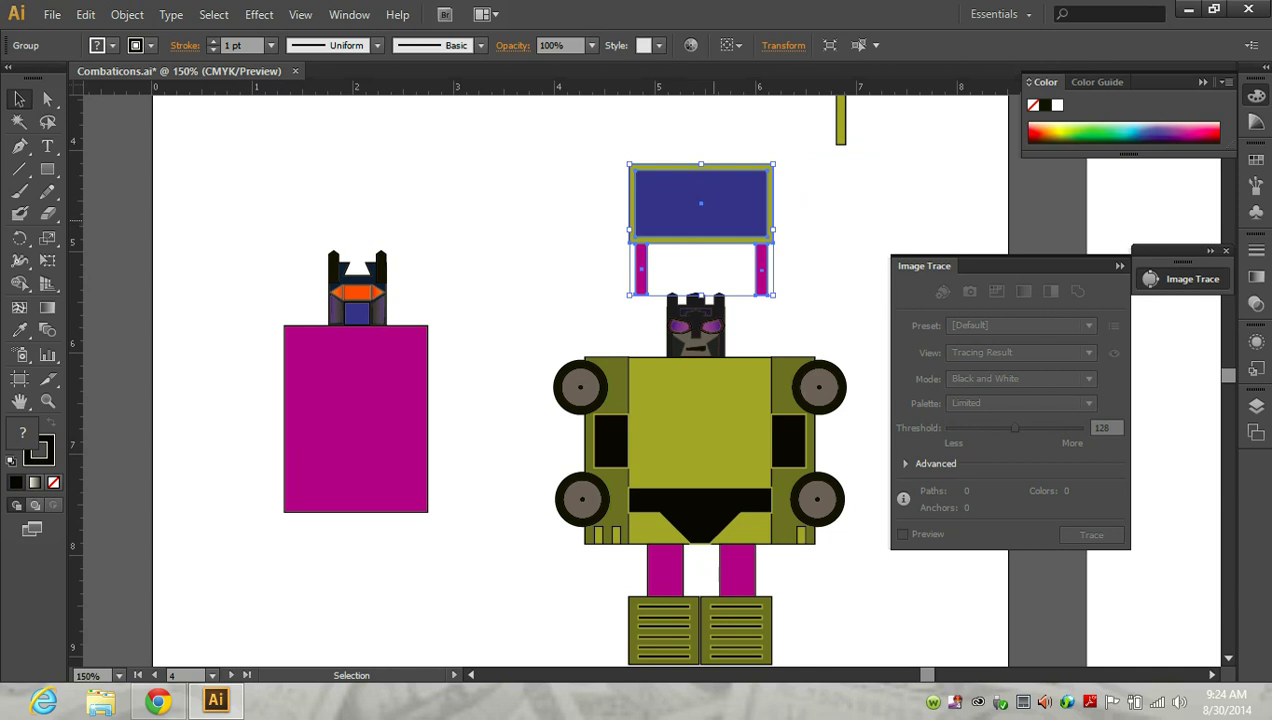
{"action": "left_click_drag", "start_coordinate": [700, 220], "coordinate": [840, 130]}
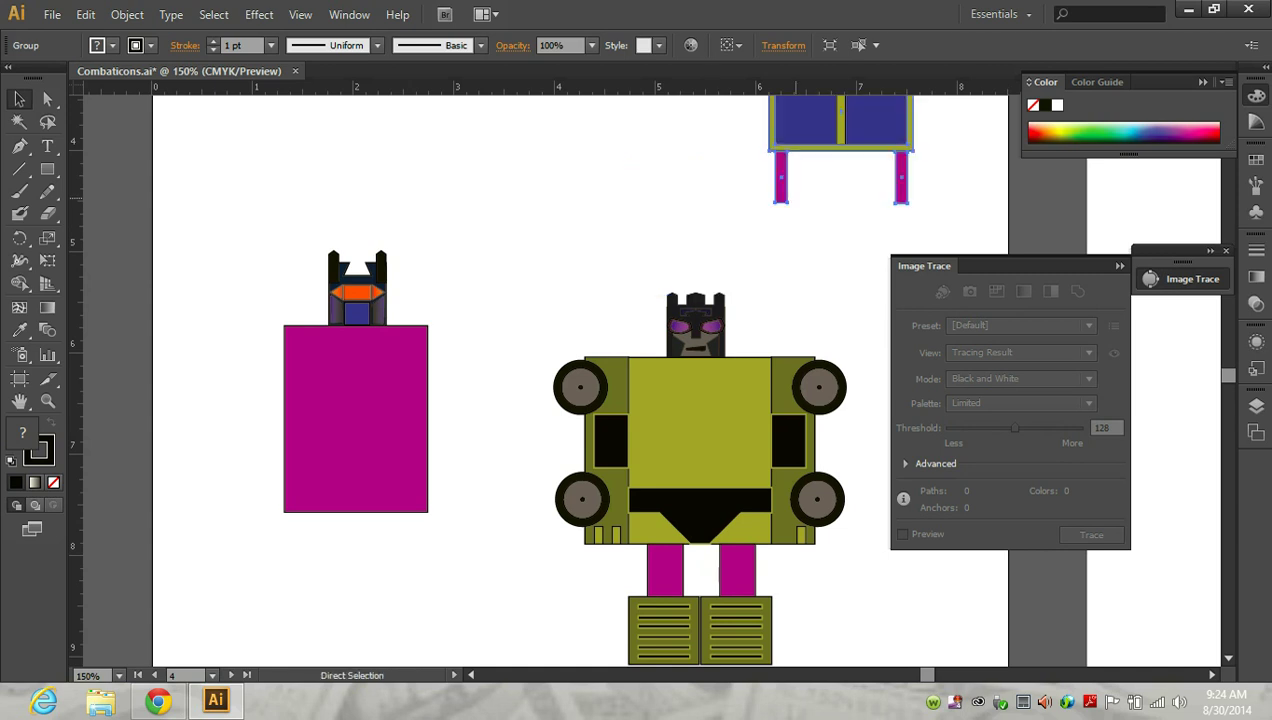
{"action": "left_click", "coordinate": [127, 14]}
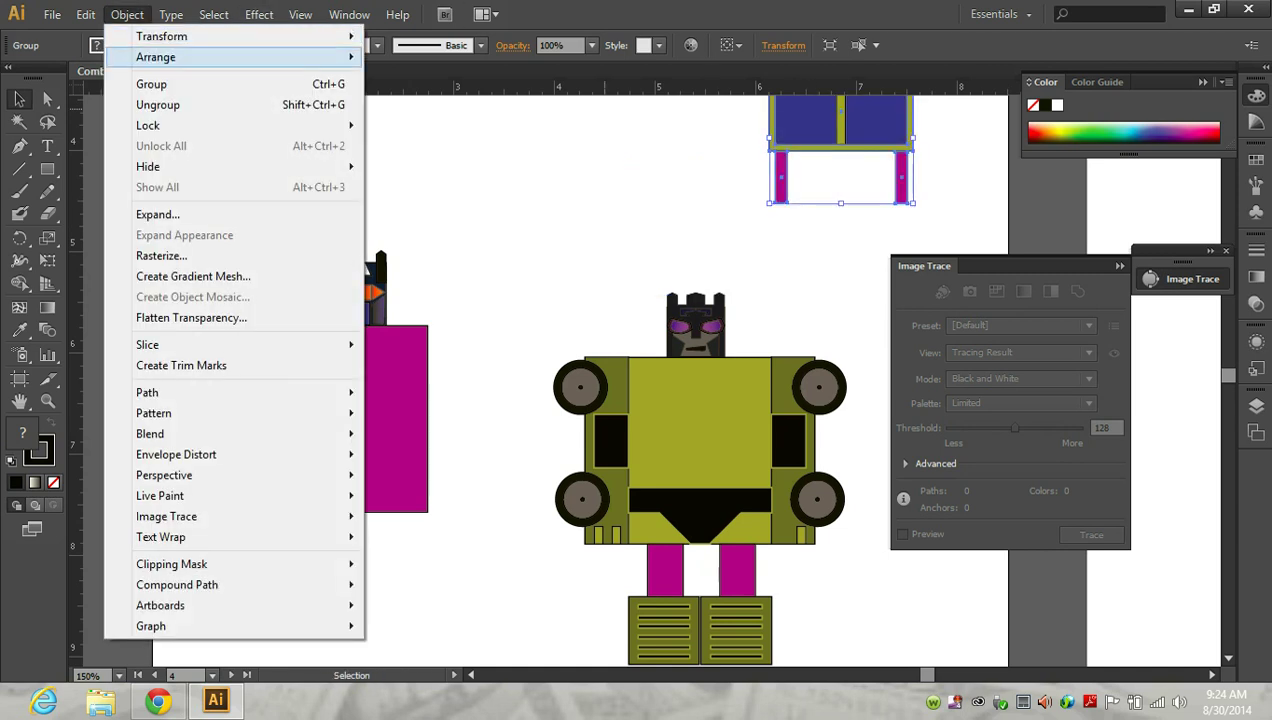
{"action": "left_click", "coordinate": [151, 84]}
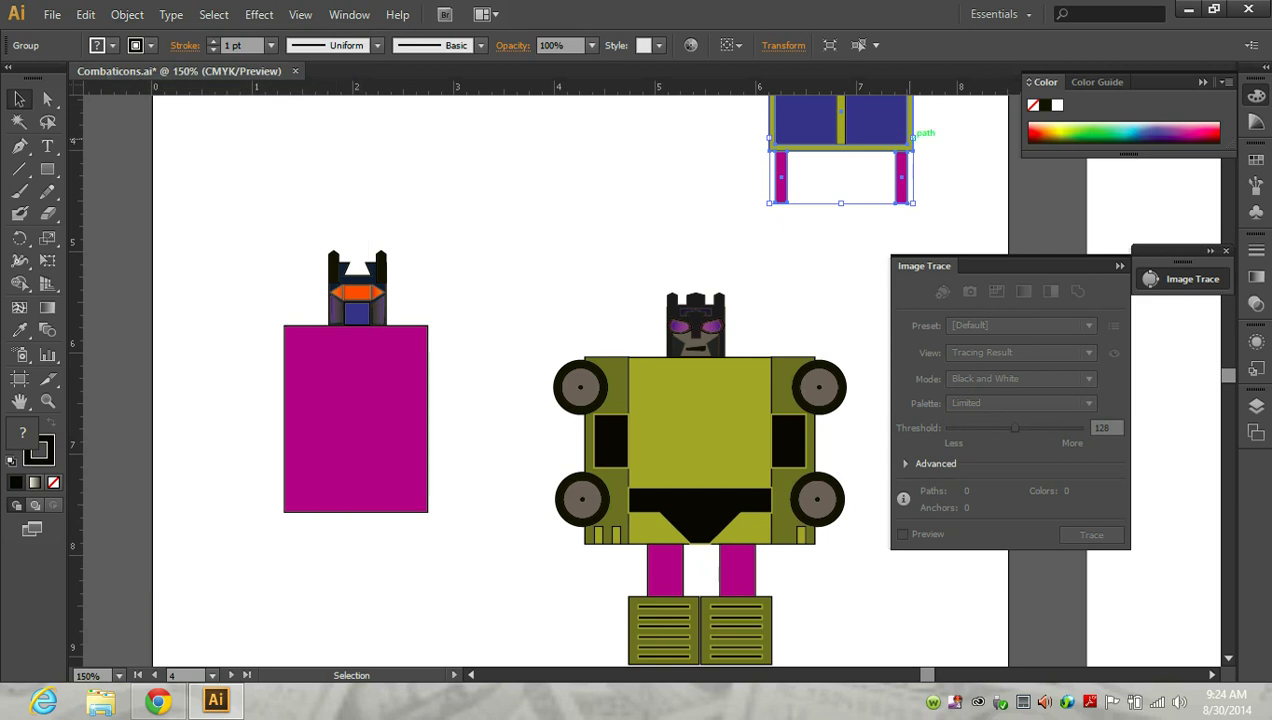
{"action": "left_click_drag", "start_coordinate": [840, 118], "coordinate": [581, 190]}
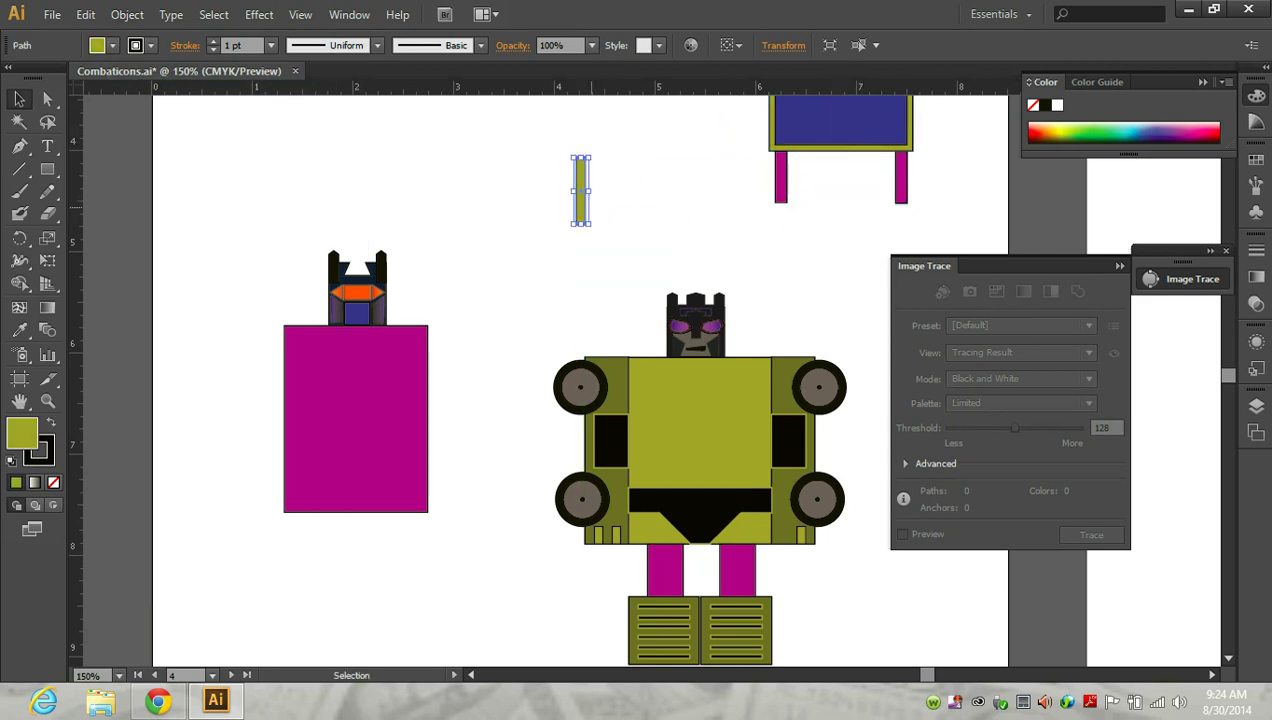
{"action": "key", "text": "ctrl+z"}
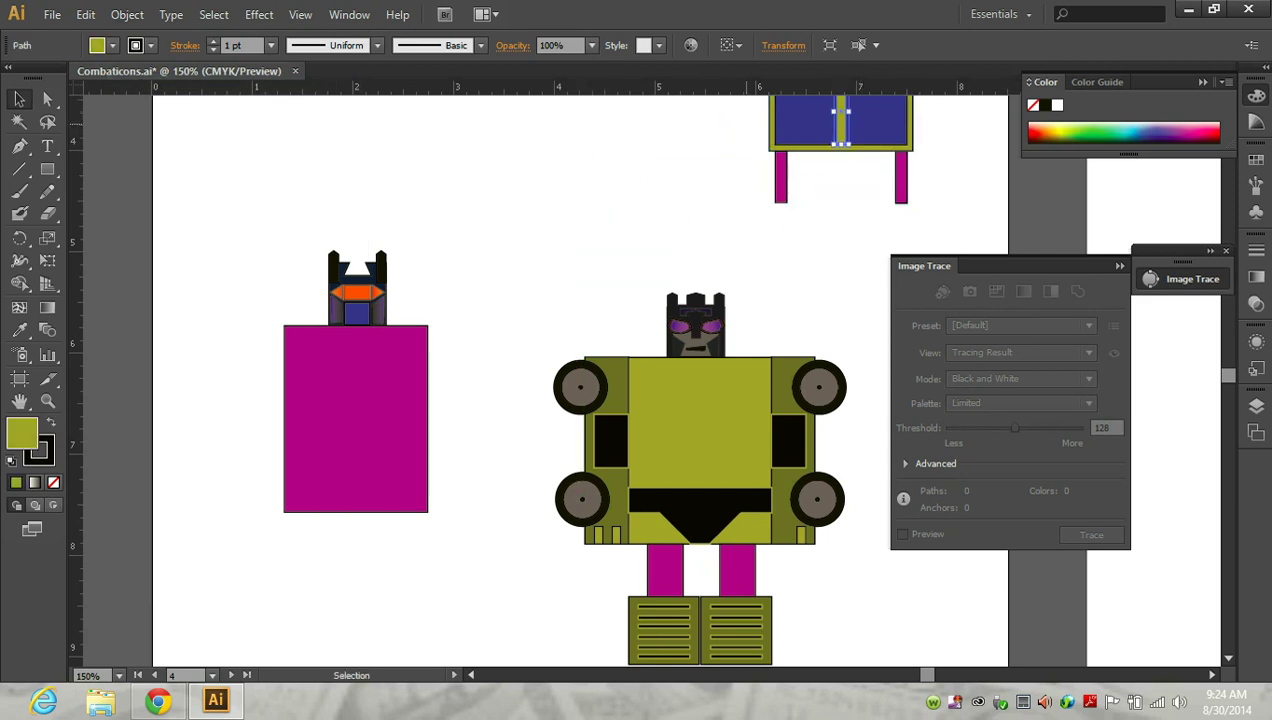
{"action": "key", "text": "ctrl+z"}
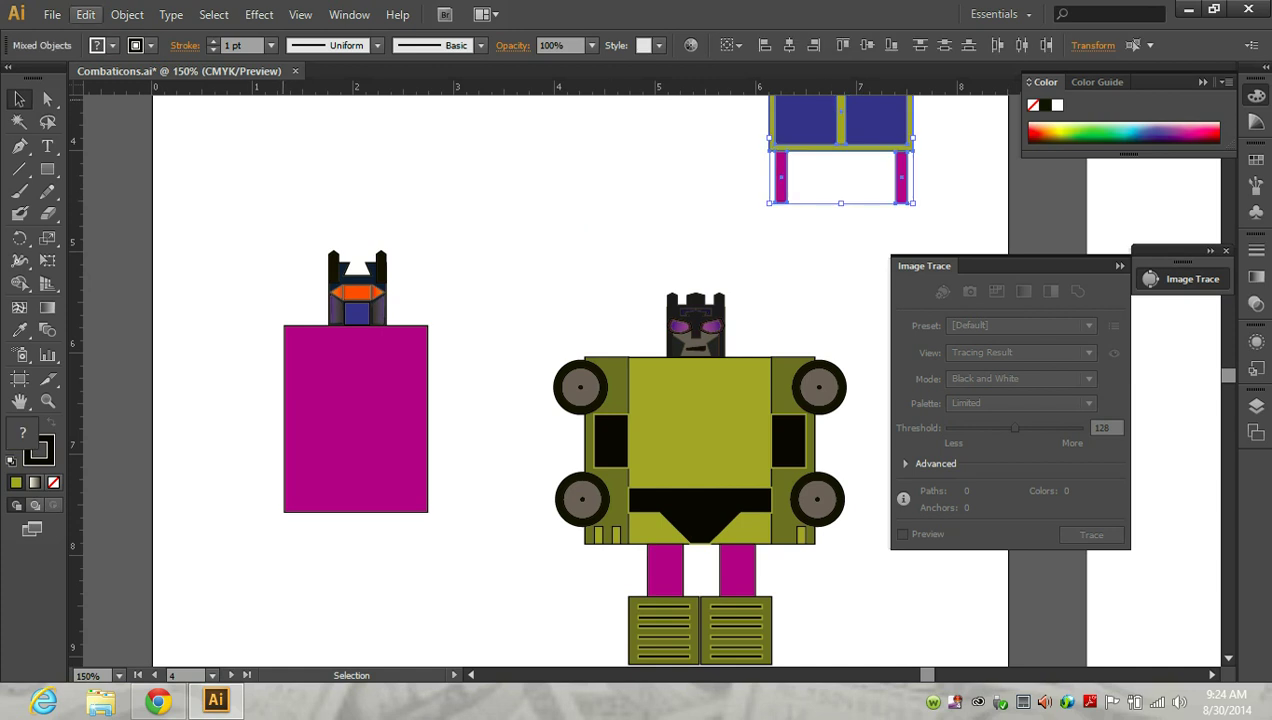
Group the blue window panel with its centre bar and magenta arms, and place the group above the green robot's head.
{"action": "left_click", "coordinate": [127, 14]}
{"action": "left_click", "coordinate": [160, 84]}
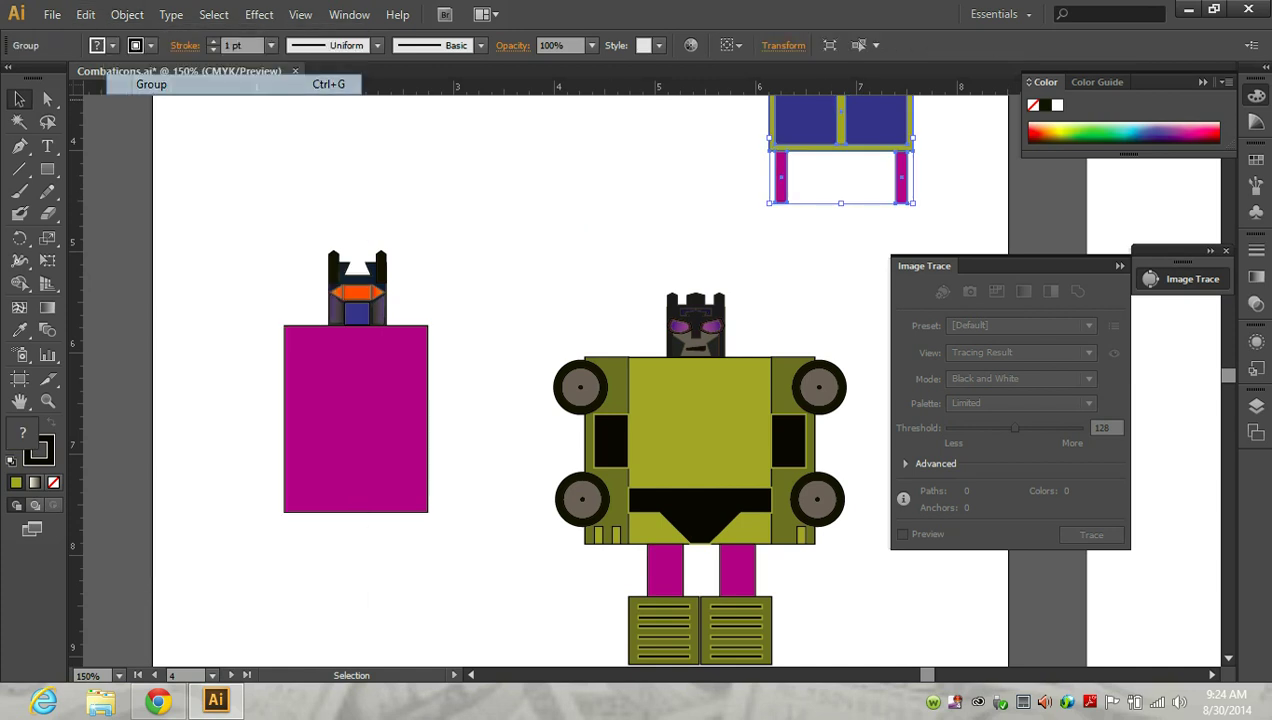
{"action": "left_click_drag", "start_coordinate": [842, 132], "coordinate": [651, 197]}
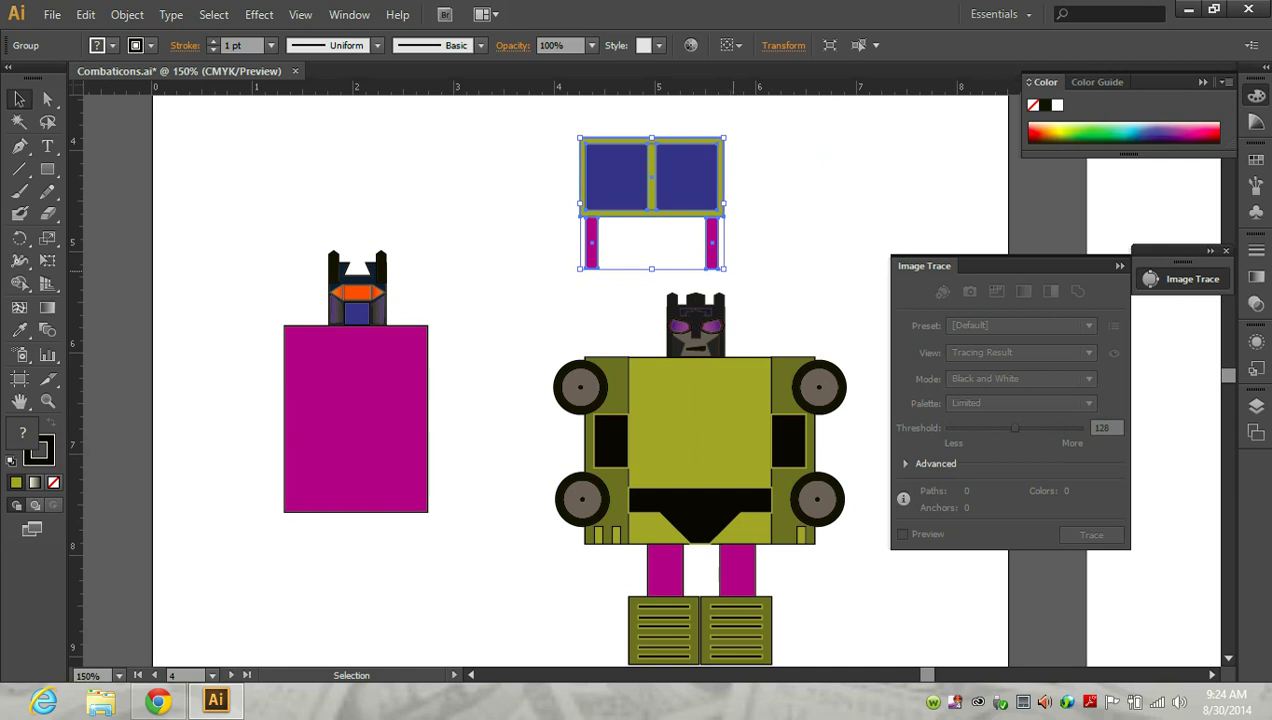
Flip the window group vertically and fit it over the upper torso, with the magenta arms on either side of the head.
{"action": "left_click_drag", "start_coordinate": [651, 268], "coordinate": [651, 137]}
{"action": "left_click_drag", "start_coordinate": [652, 192], "coordinate": [700, 362]}
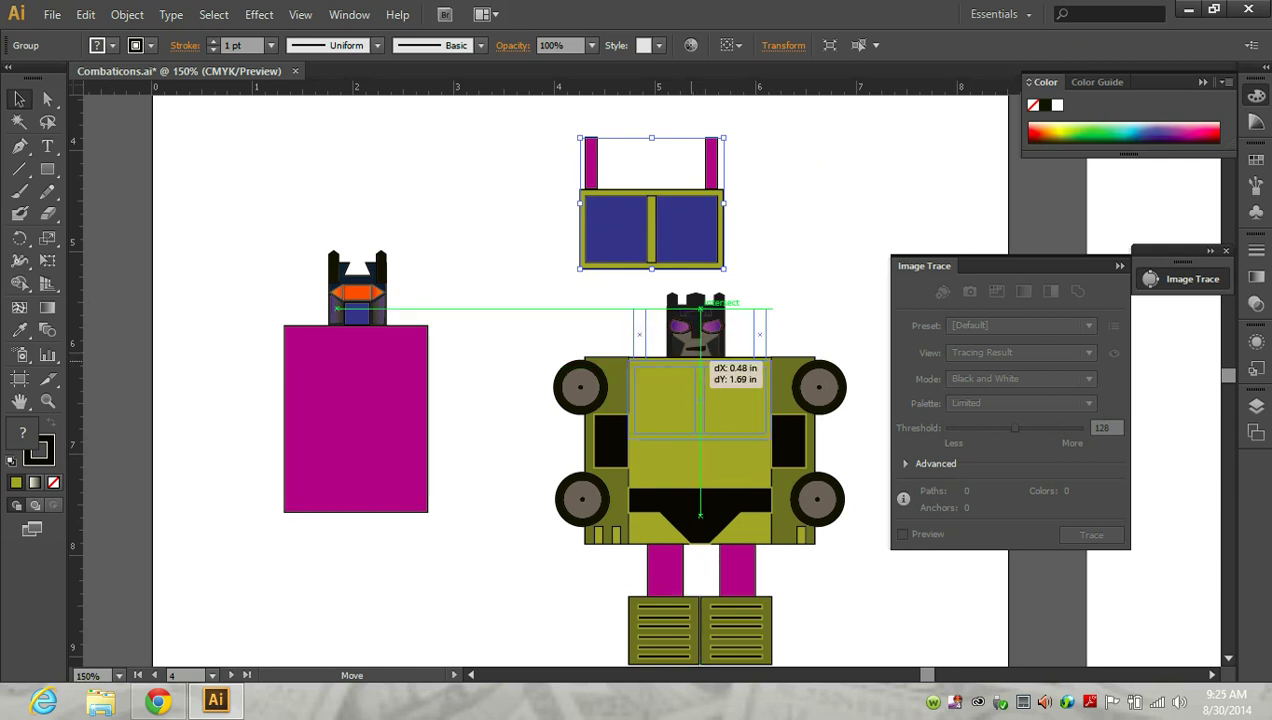
{"action": "left_click_drag", "start_coordinate": [700, 362], "coordinate": [676, 346]}
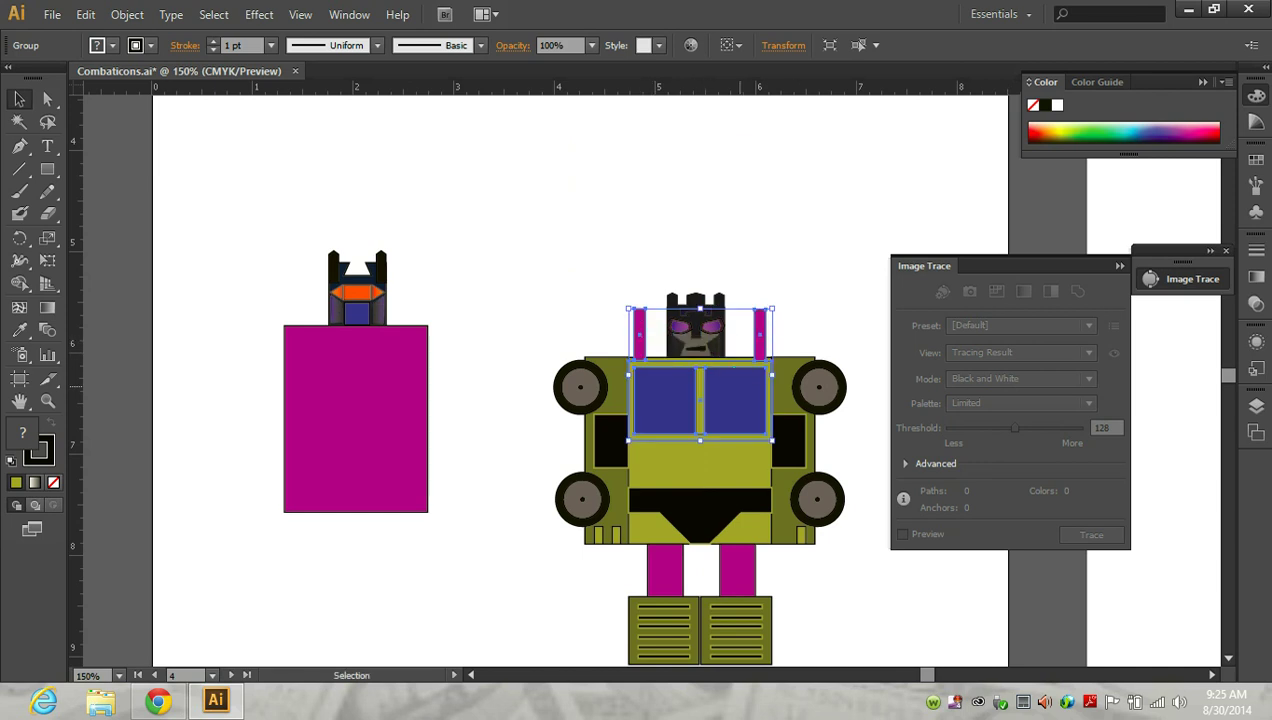
{"action": "left_click_drag", "start_coordinate": [740, 400], "coordinate": [686, 380]}
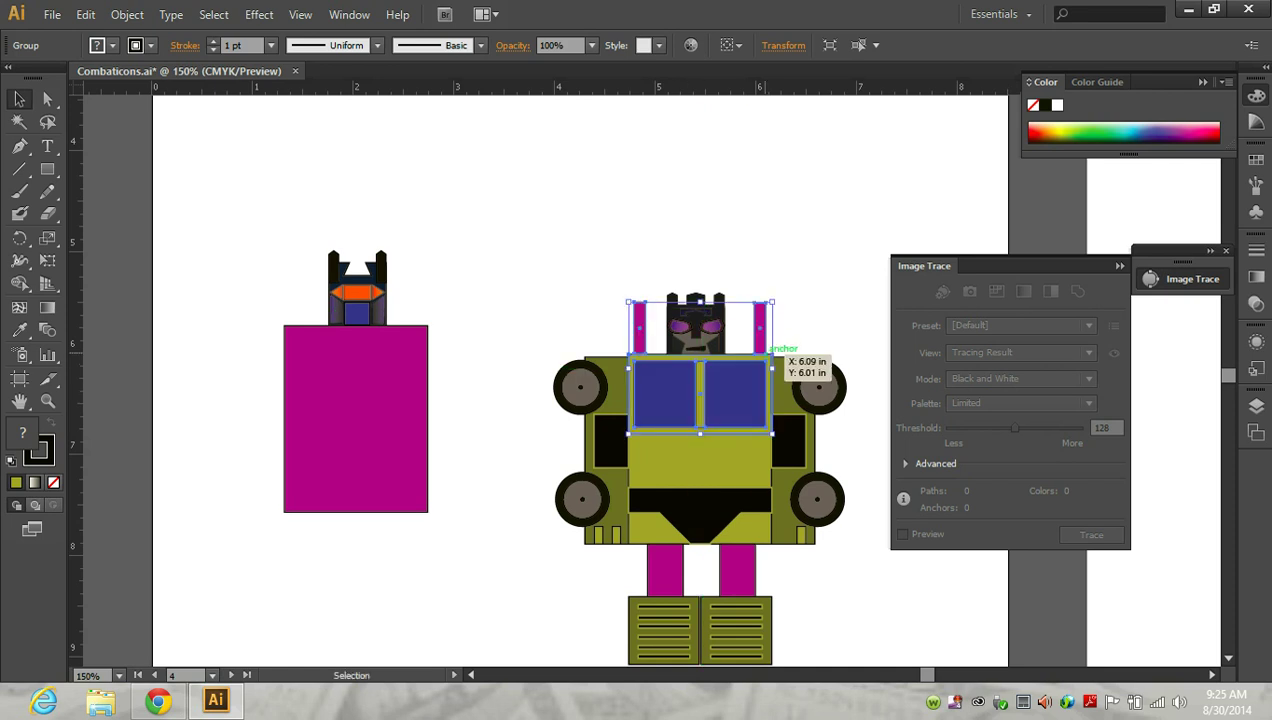
Examine the robot's lower torso, look over the Combaticons Swindle image results in Chrome, and return to Illustrator.
{"action": "scroll", "coordinate": [780, 345], "scroll_direction": "down", "scroll_amount": 5}
{"action": "scroll", "coordinate": [754, 330], "scroll_direction": "up", "scroll_amount": 3}
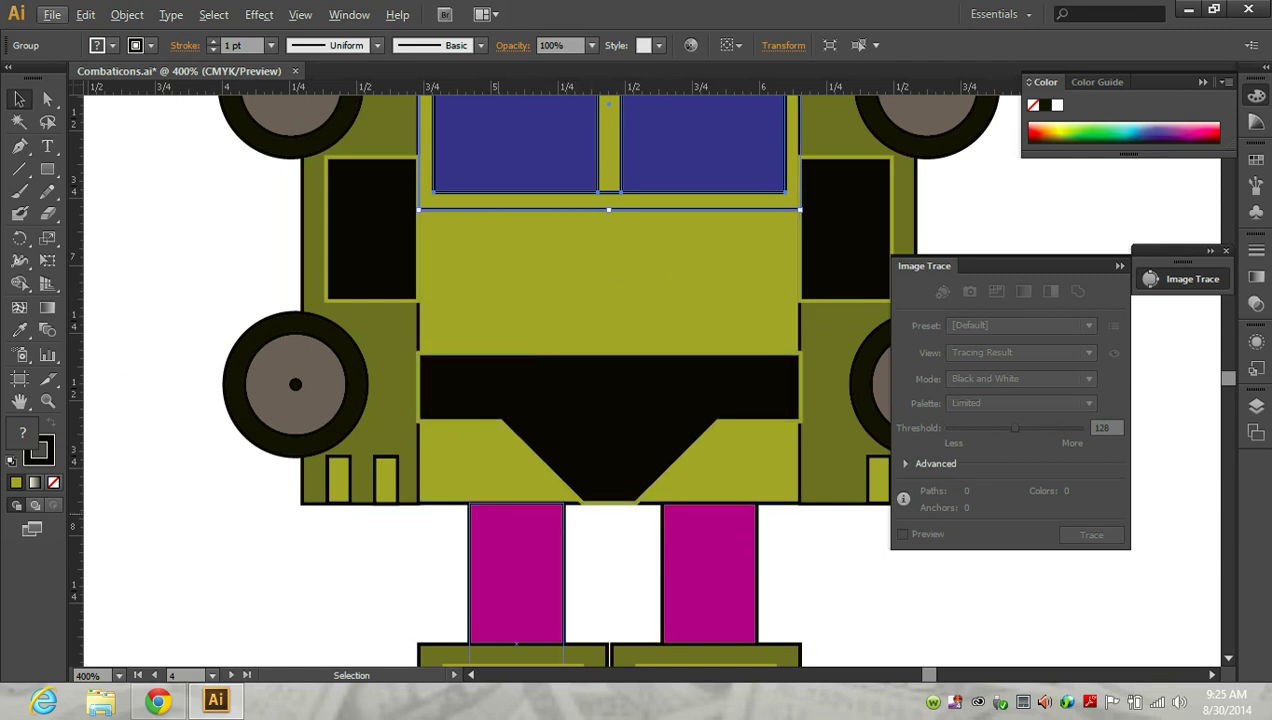
{"action": "left_click", "coordinate": [158, 700]}
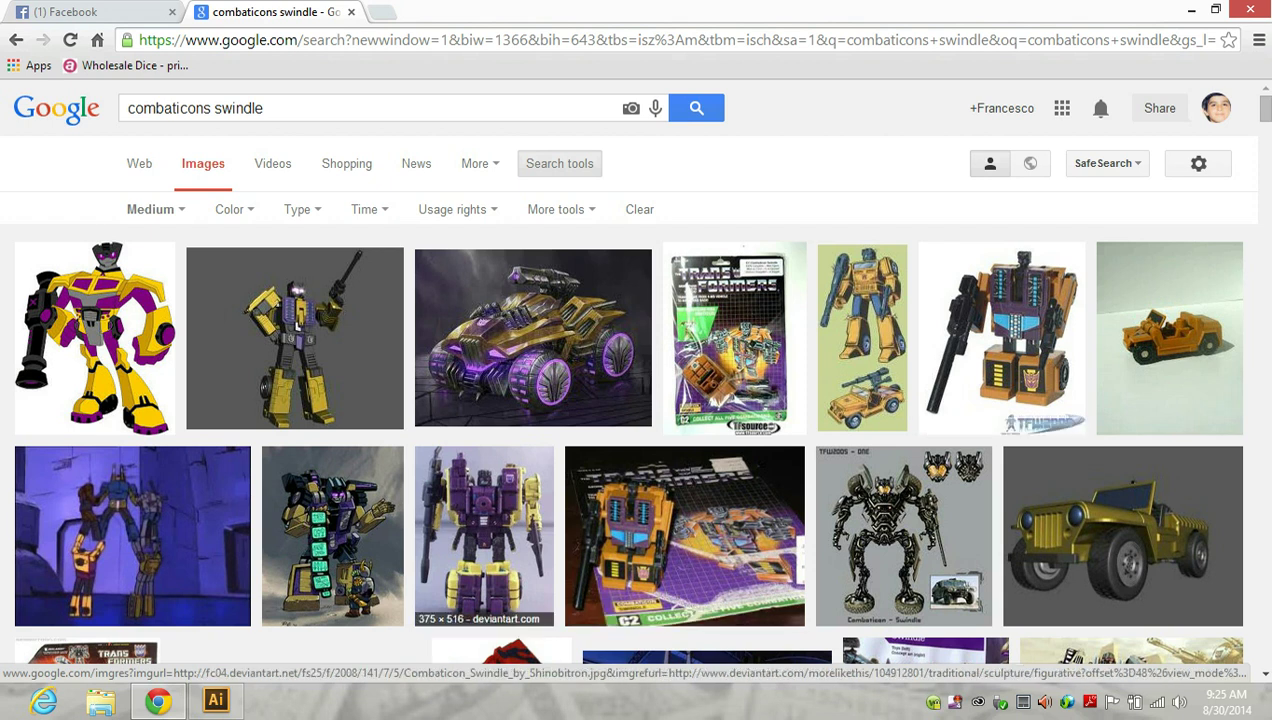
{"action": "left_click", "coordinate": [215, 701]}
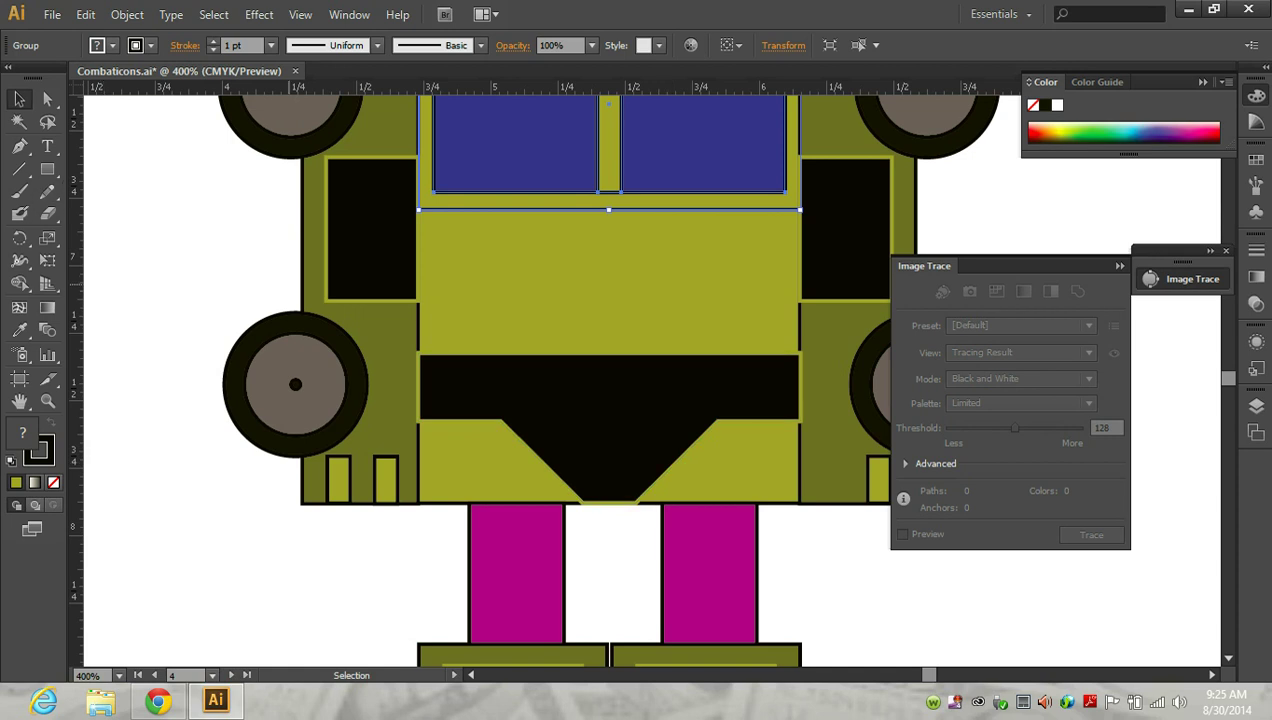
Create a 6-sided polygon with a 0.6944 in radius and place it in the empty area beside the robot's feet.
{"action": "key", "text": "ctrl+minus"}
{"action": "key", "text": "ctrl+minus"}
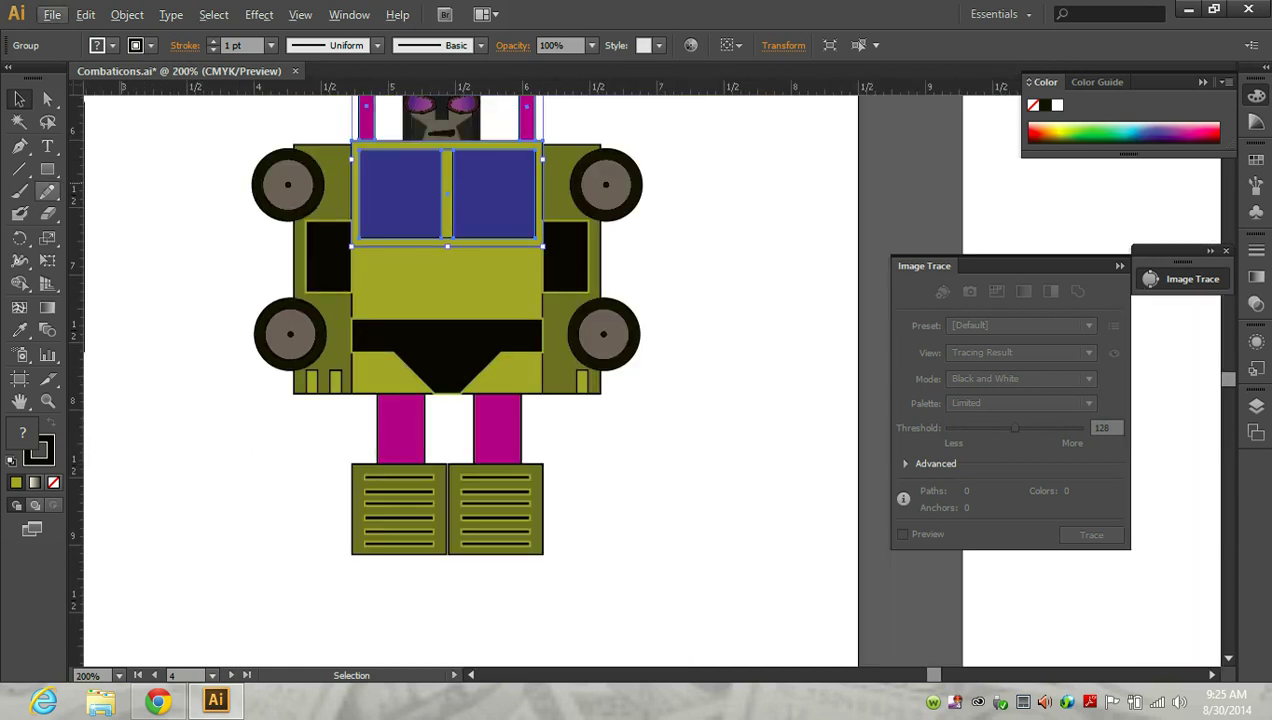
{"action": "left_click", "coordinate": [47, 169]}
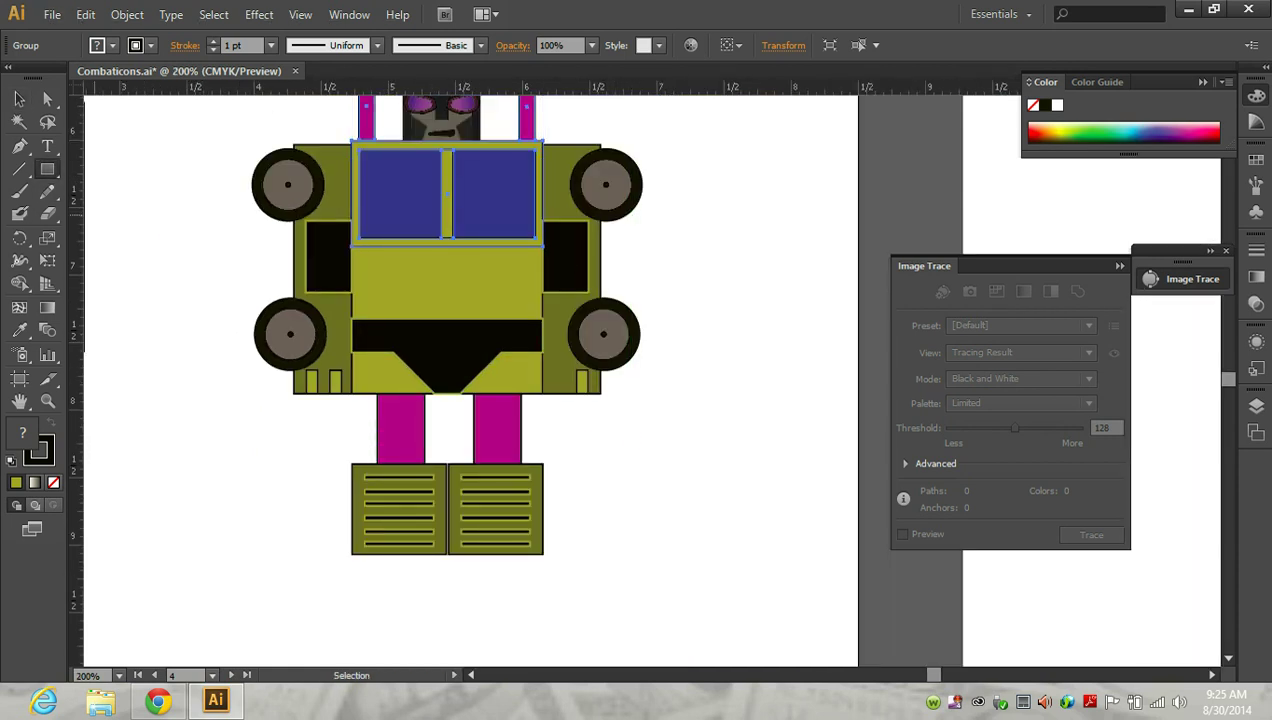
{"action": "left_click_drag", "start_coordinate": [47, 169], "coordinate": [110, 236]}
{"action": "left_click", "coordinate": [744, 432]}
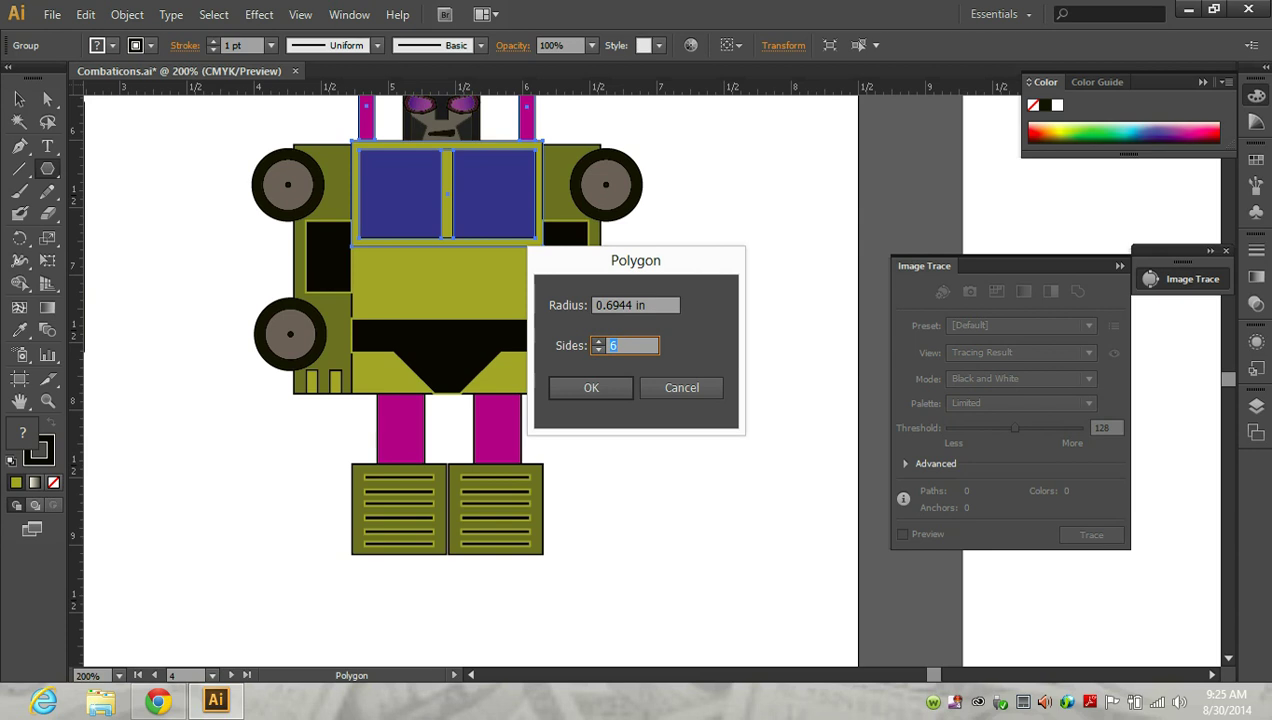
{"action": "left_click", "coordinate": [591, 387]}
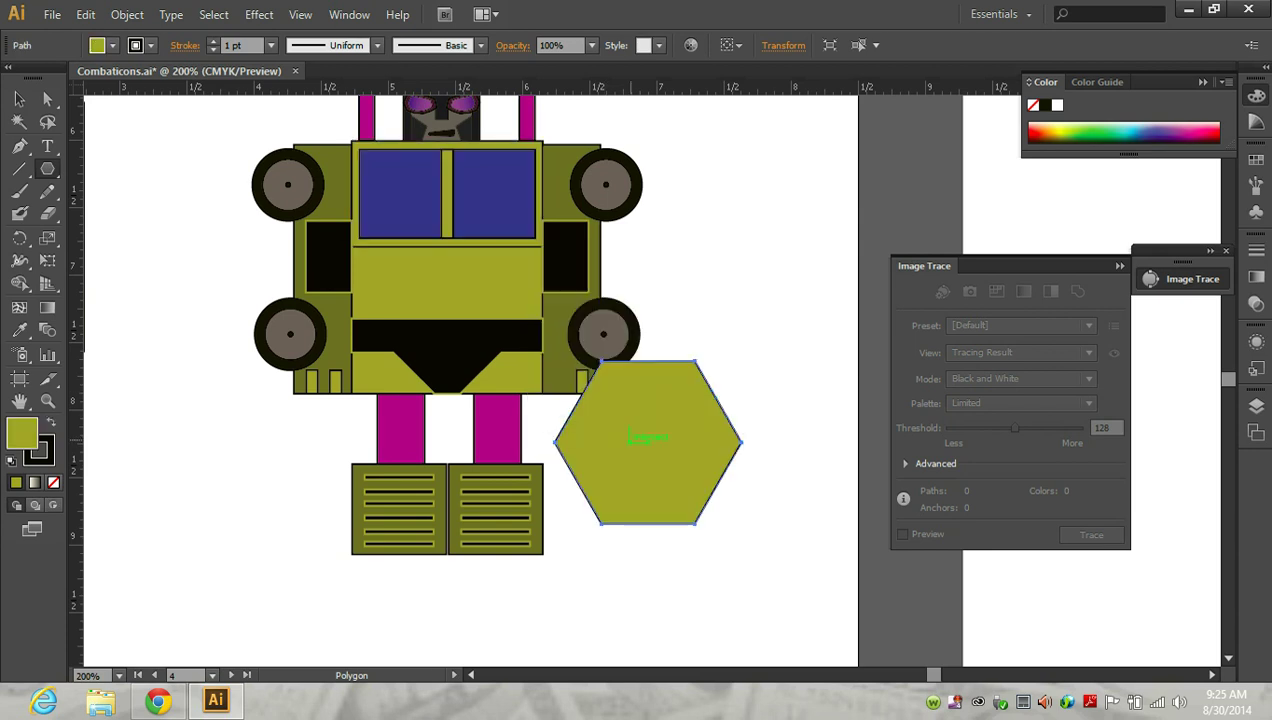
{"action": "left_click", "coordinate": [19, 98]}
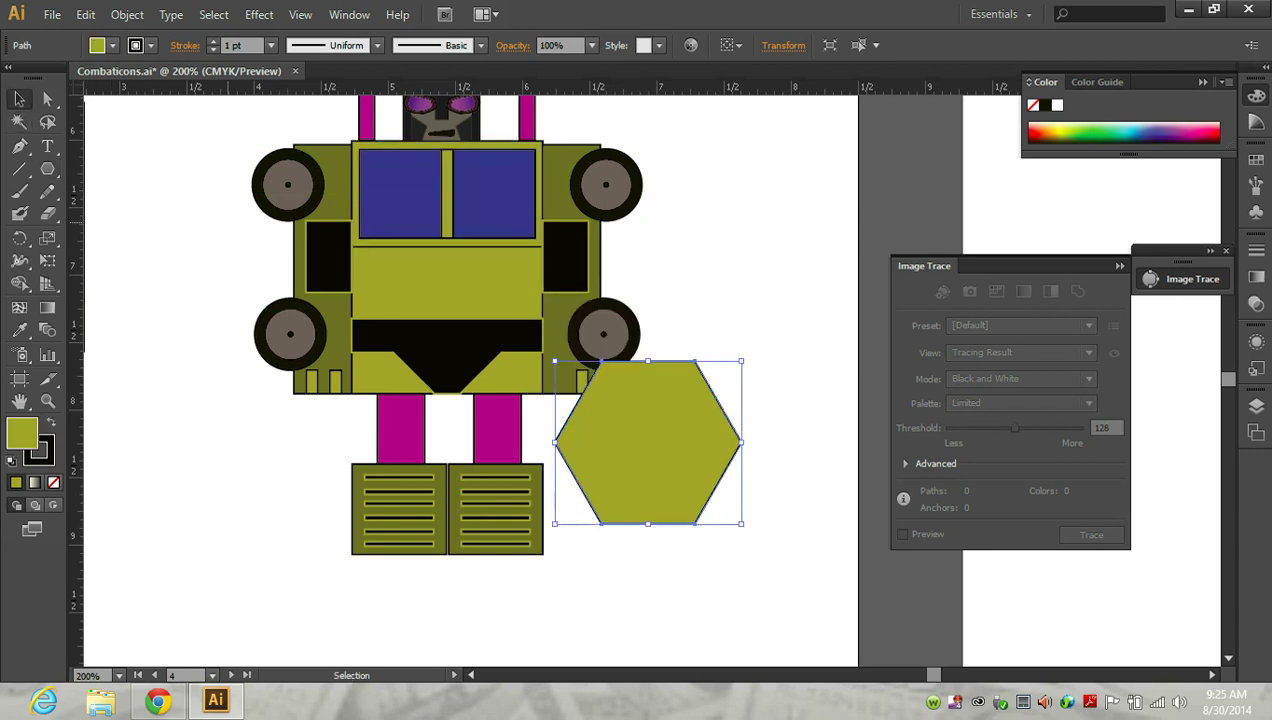
{"action": "left_click_drag", "start_coordinate": [555, 441], "coordinate": [631, 553]}
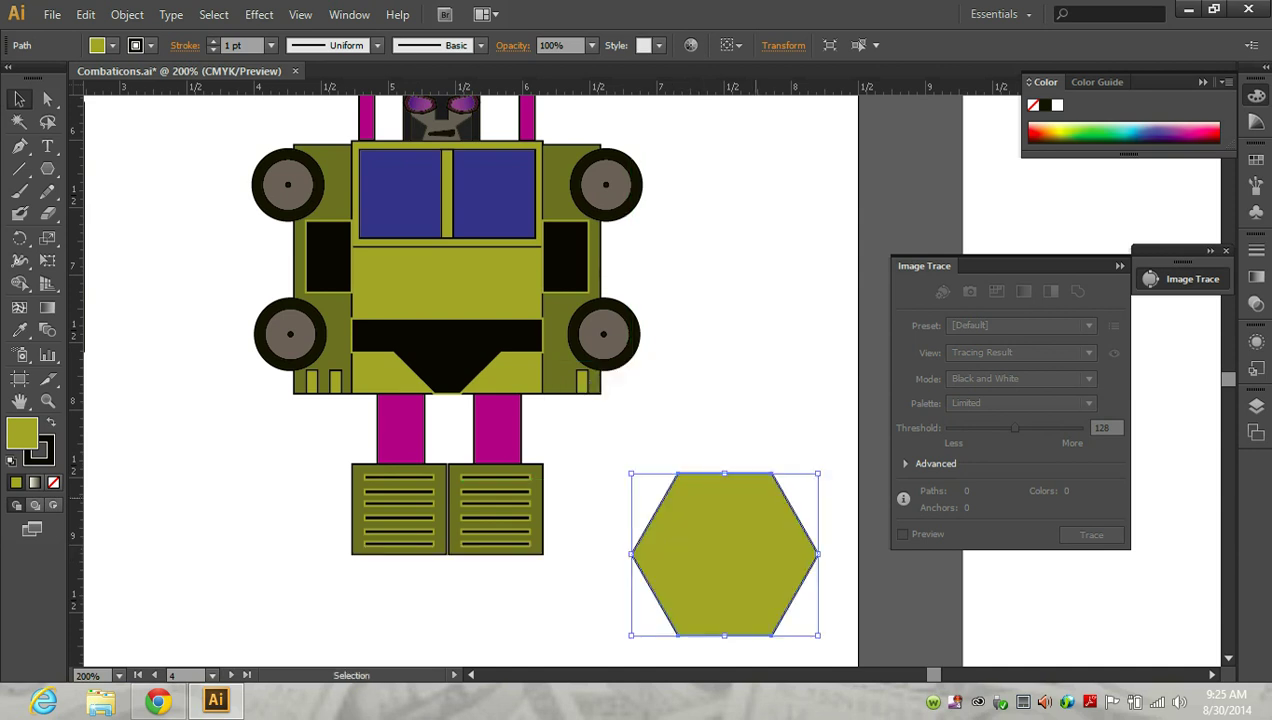
{"action": "scroll", "coordinate": [631, 553], "scroll_direction": "down", "scroll_amount": 2}
Draw a thin horizontal rectangle across the hexagon, just above its widest line and extending past both sides.
{"action": "left_click", "coordinate": [47, 169]}
{"action": "left_click_drag", "start_coordinate": [47, 169], "coordinate": [120, 169]}
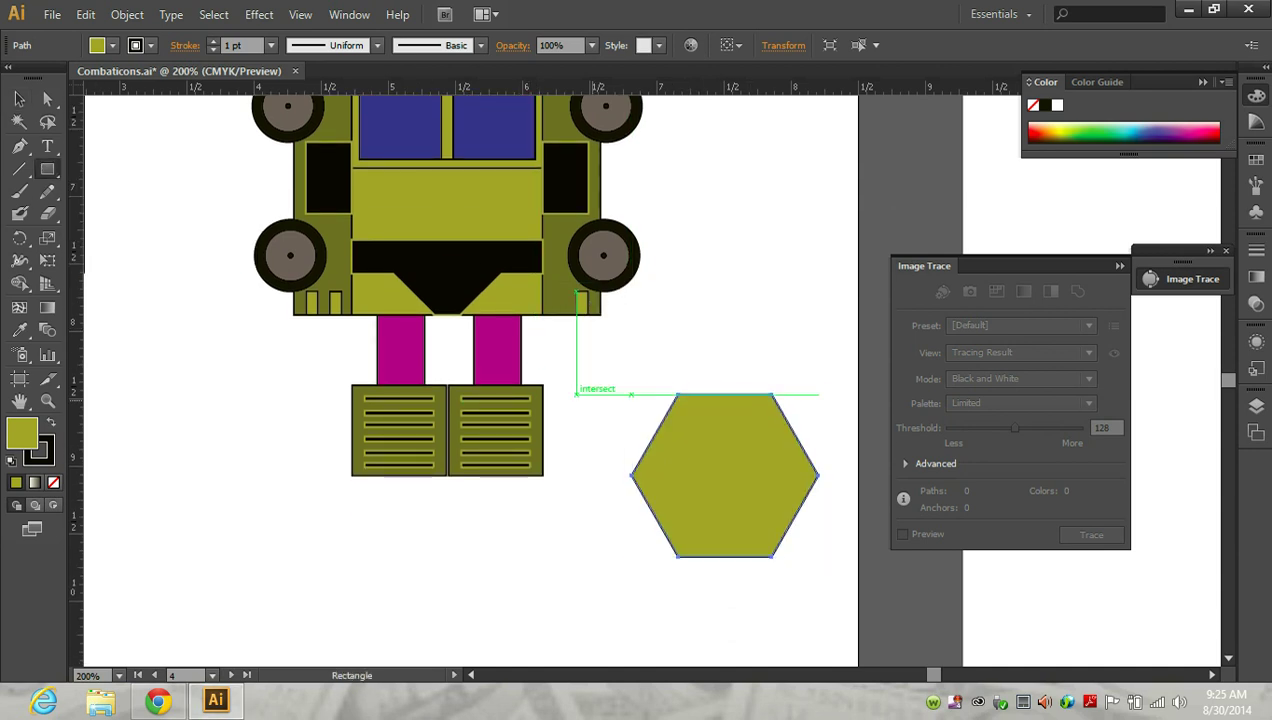
{"action": "left_click_drag", "start_coordinate": [603, 441], "coordinate": [840, 475]}
{"action": "key", "text": "v"}
Split the overlapping hexagon and rectangle into separate pieces with the Shape Builder, then deselect them.
{"action": "left_click_drag", "start_coordinate": [619, 378], "coordinate": [770, 549]}
{"action": "key", "text": "Right"}
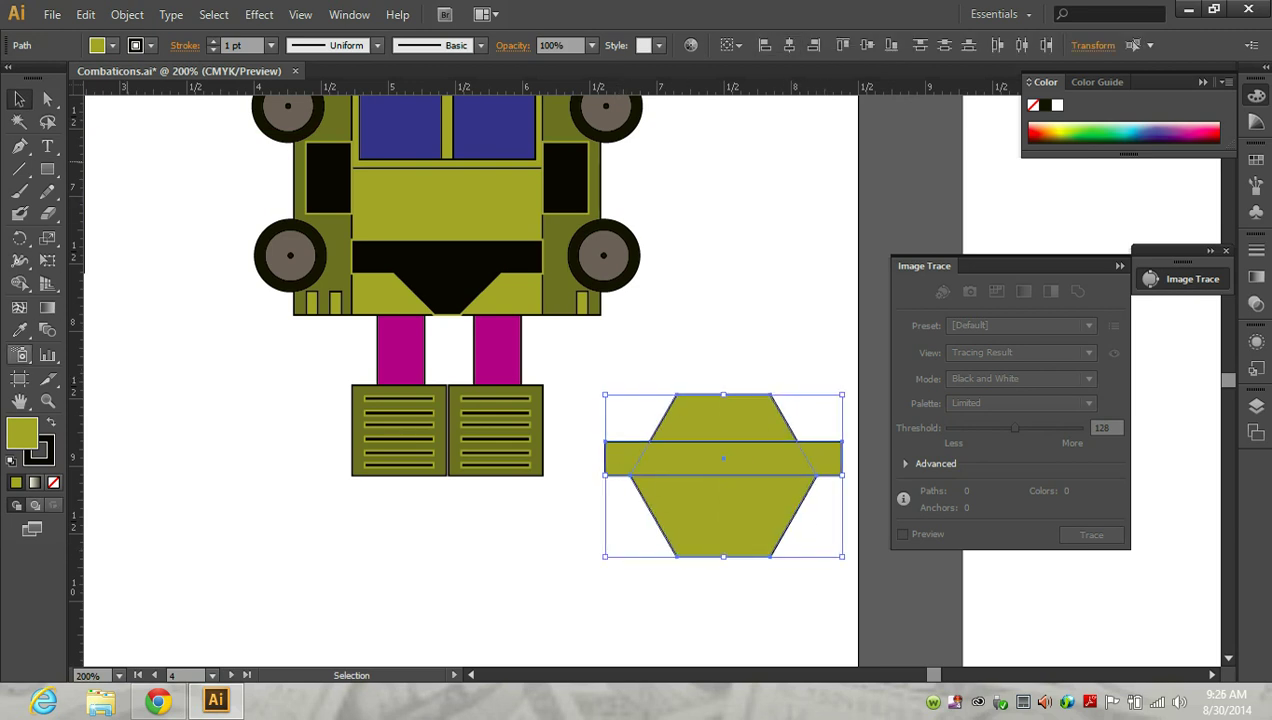
{"action": "left_click", "coordinate": [19, 283]}
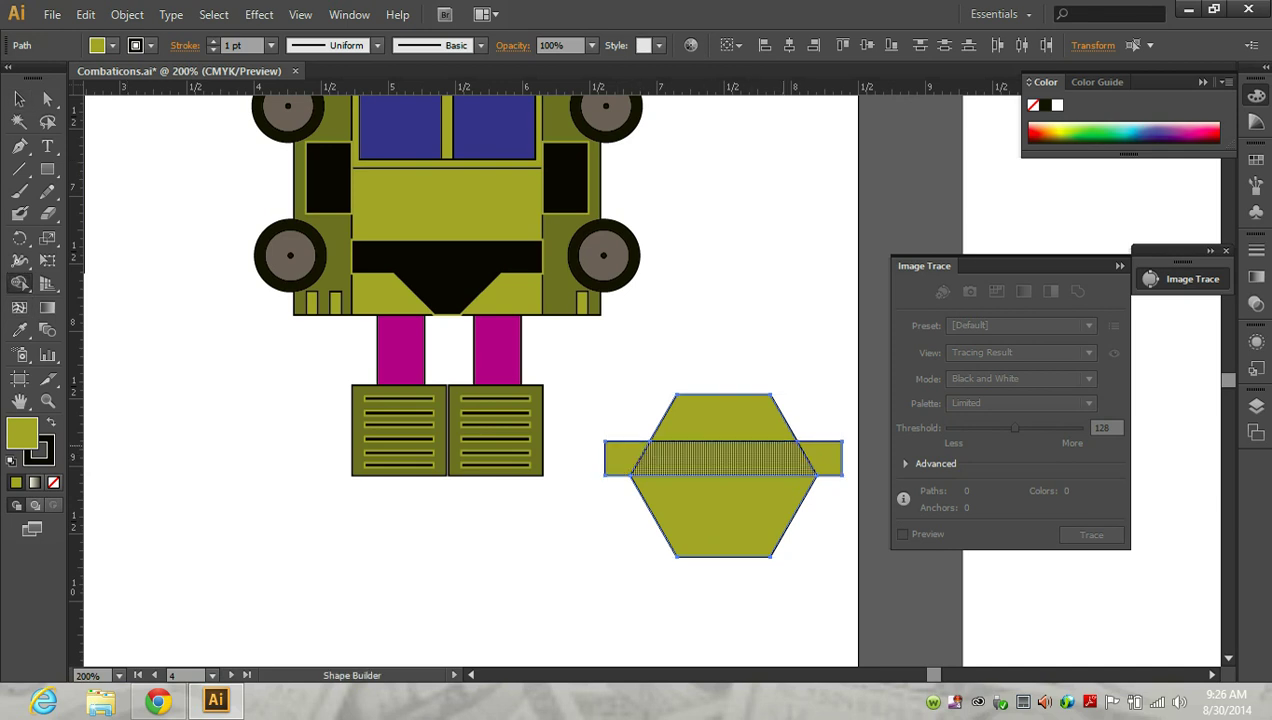
{"action": "left_click", "coordinate": [771, 533]}
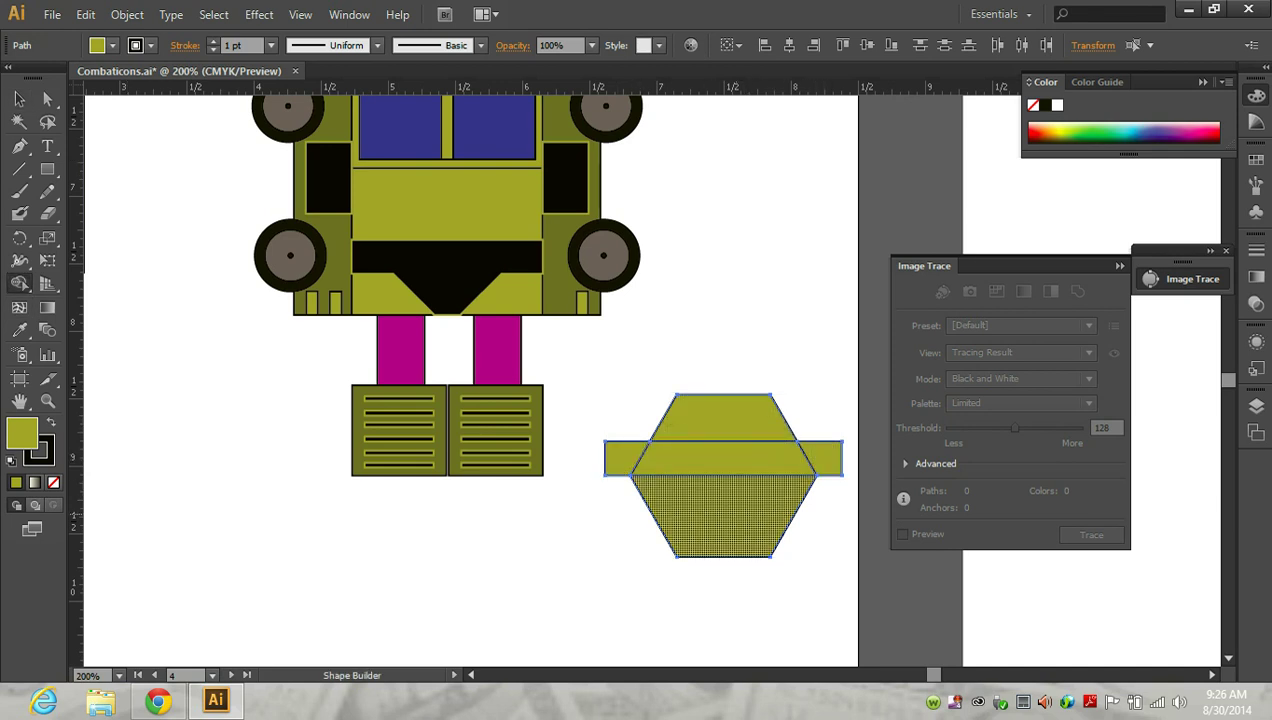
{"action": "key", "text": "v"}
{"action": "left_click", "coordinate": [19, 98]}
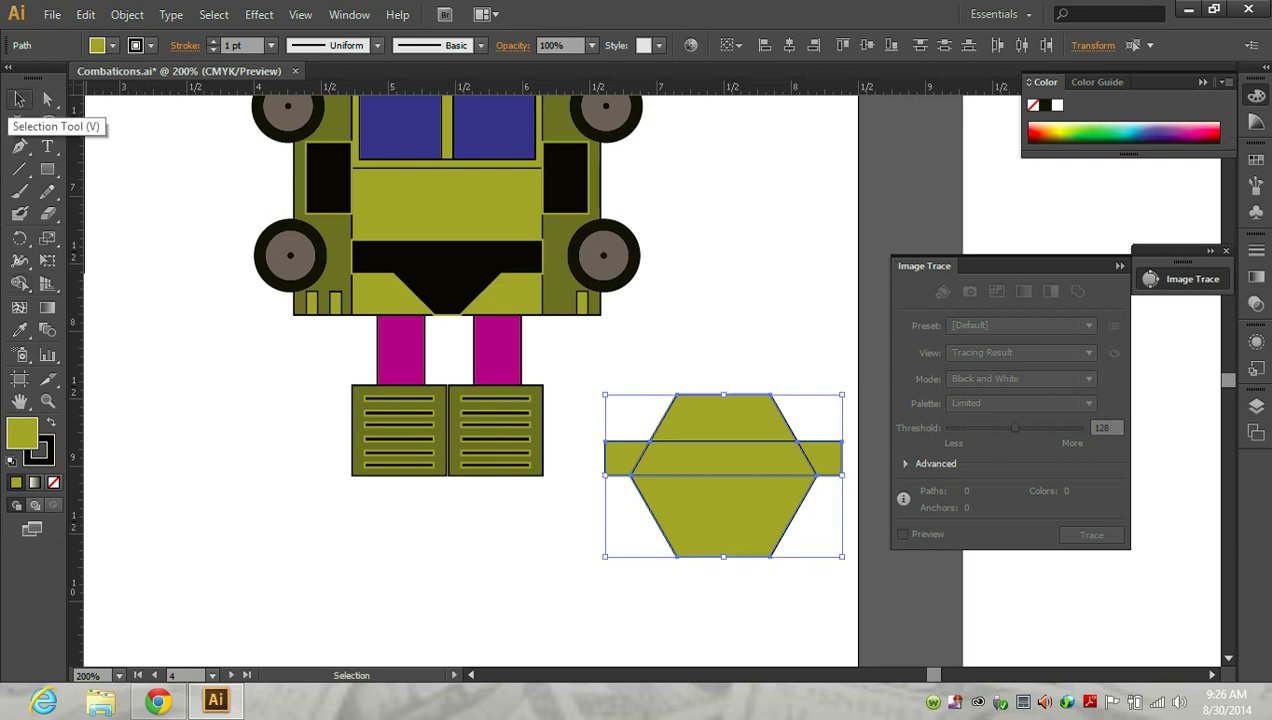
{"action": "left_click", "coordinate": [725, 360]}
Pull the split pieces apart, moving the top trapezoid and middle strip upward and the two corner pieces downward.
{"action": "left_click_drag", "start_coordinate": [722, 418], "coordinate": [728, 315]}
{"action": "left_click_drag", "start_coordinate": [722, 458], "coordinate": [722, 379]}
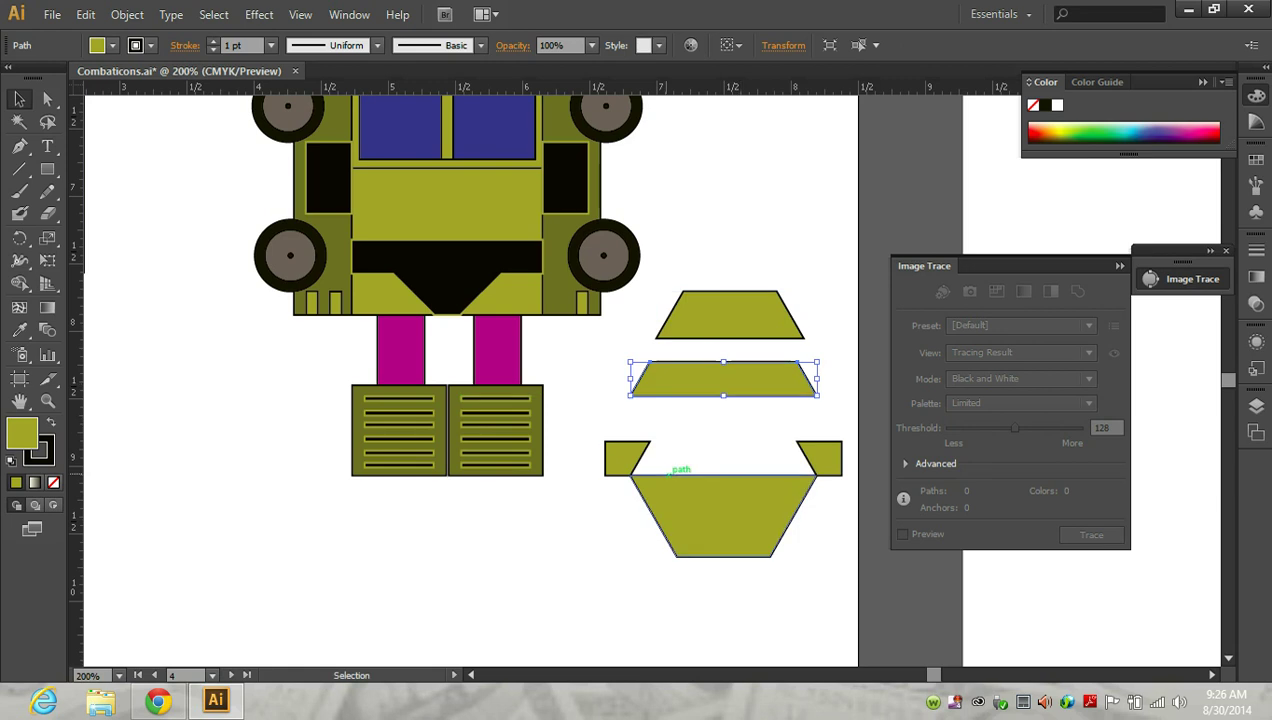
{"action": "left_click_drag", "start_coordinate": [624, 458], "coordinate": [550, 533]}
{"action": "left_click_drag", "start_coordinate": [820, 457], "coordinate": [820, 582]}
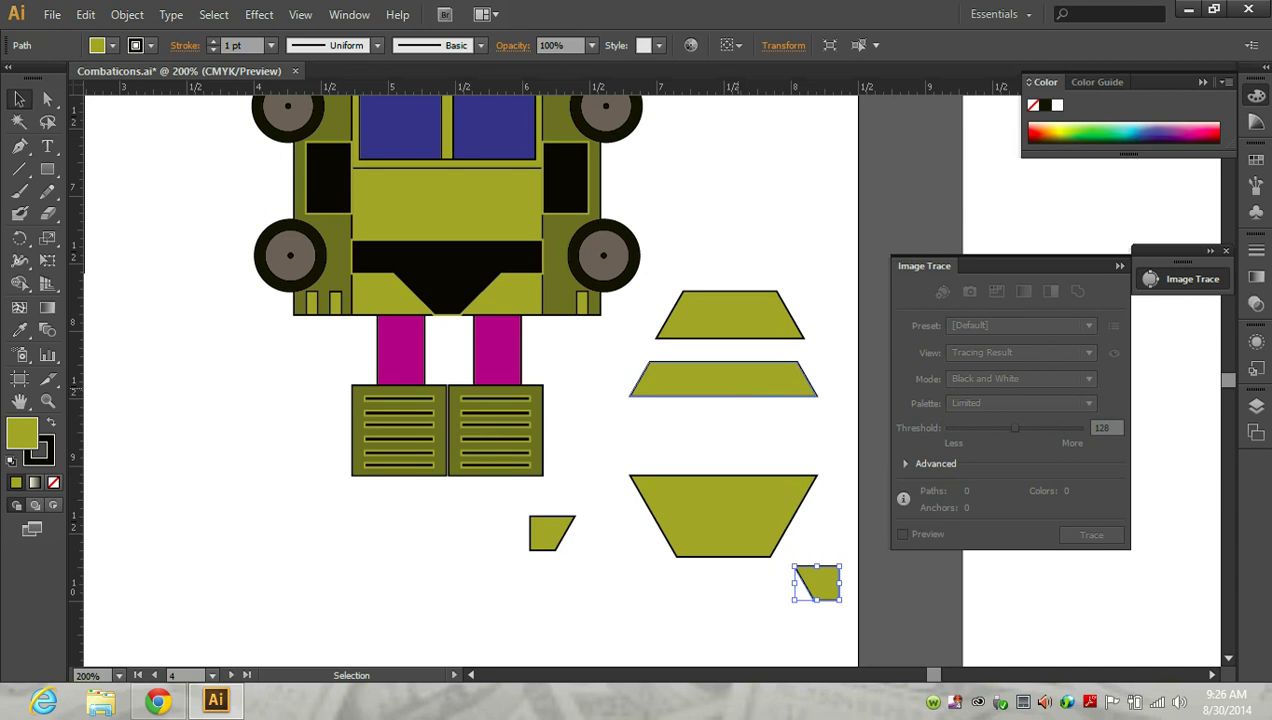
Move the top trapezoid and the two small corner pieces out of the way to the other side of the robot's legs.
{"action": "left_click_drag", "start_coordinate": [730, 315], "coordinate": [163, 375]}
{"action": "left_click_drag", "start_coordinate": [551, 533], "coordinate": [221, 557]}
{"action": "left_click_drag", "start_coordinate": [798, 583], "coordinate": [287, 583]}
Flatten the middle trapezoid strip to a thin bar and place a duplicate of it just above.
{"action": "left_click", "coordinate": [740, 385]}
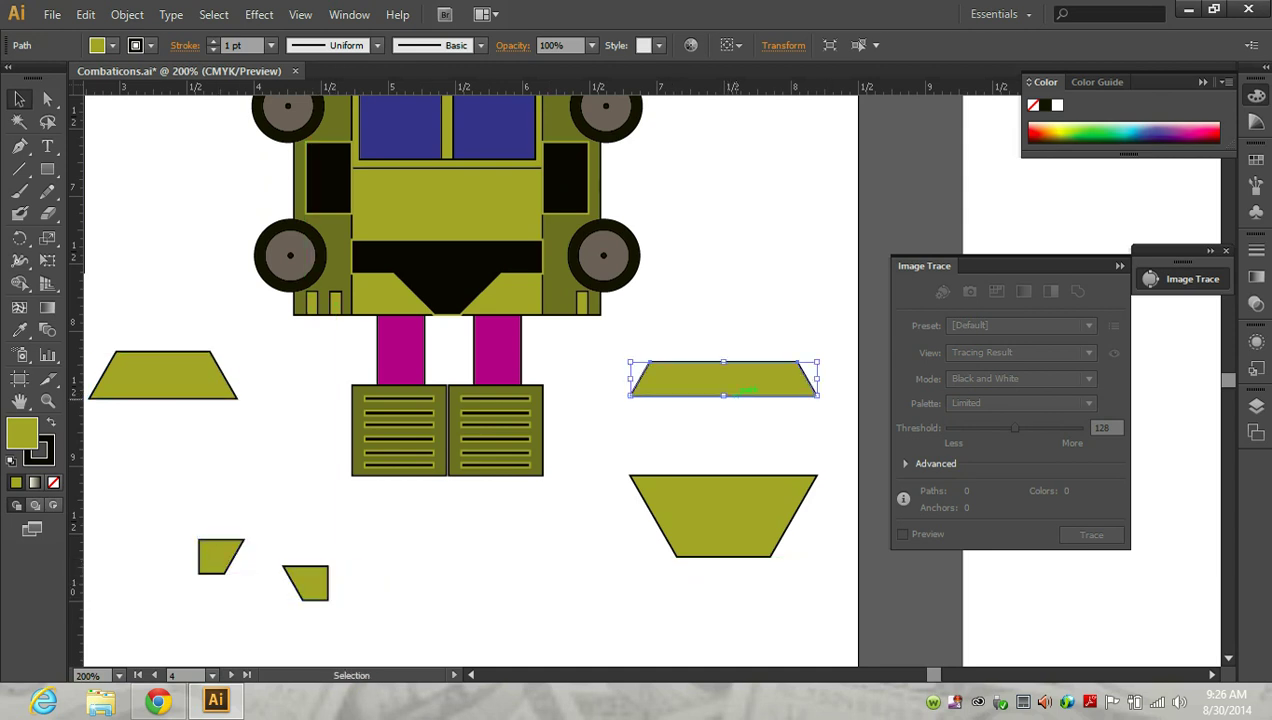
{"action": "left_click_drag", "start_coordinate": [723, 396], "coordinate": [723, 386]}
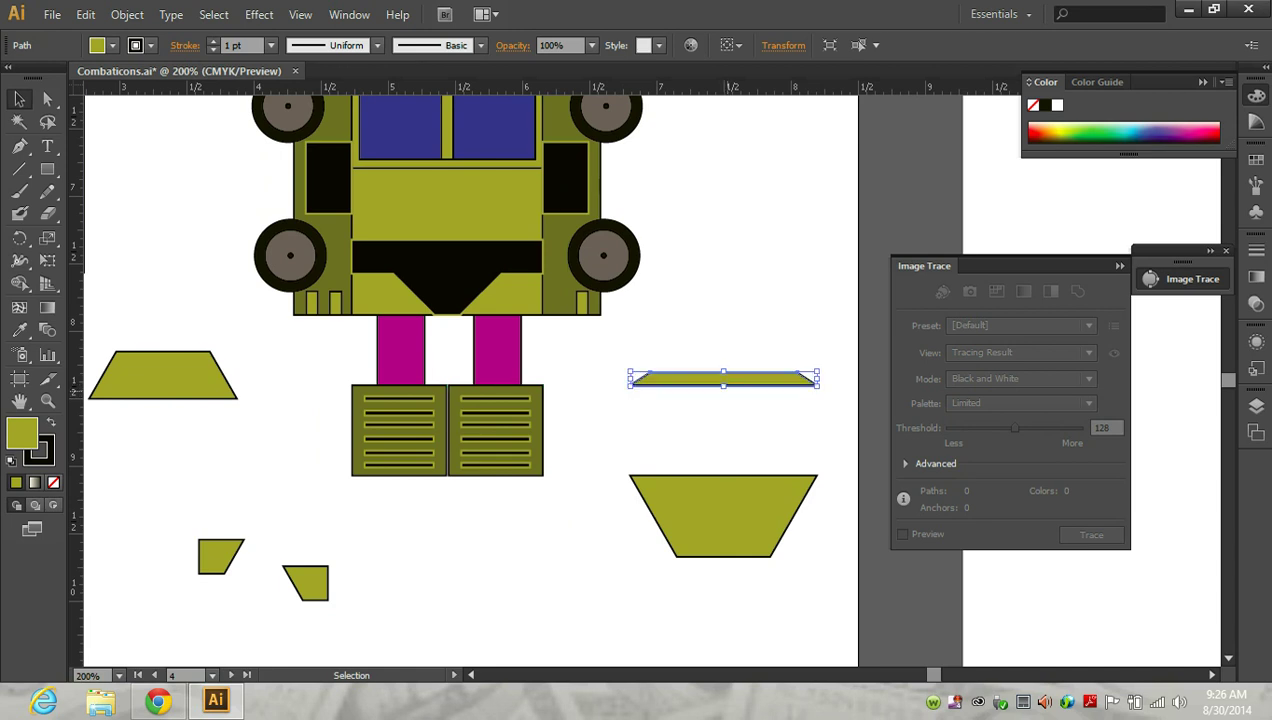
{"action": "scroll", "coordinate": [731, 393], "scroll_direction": "up", "scroll_amount": 2}
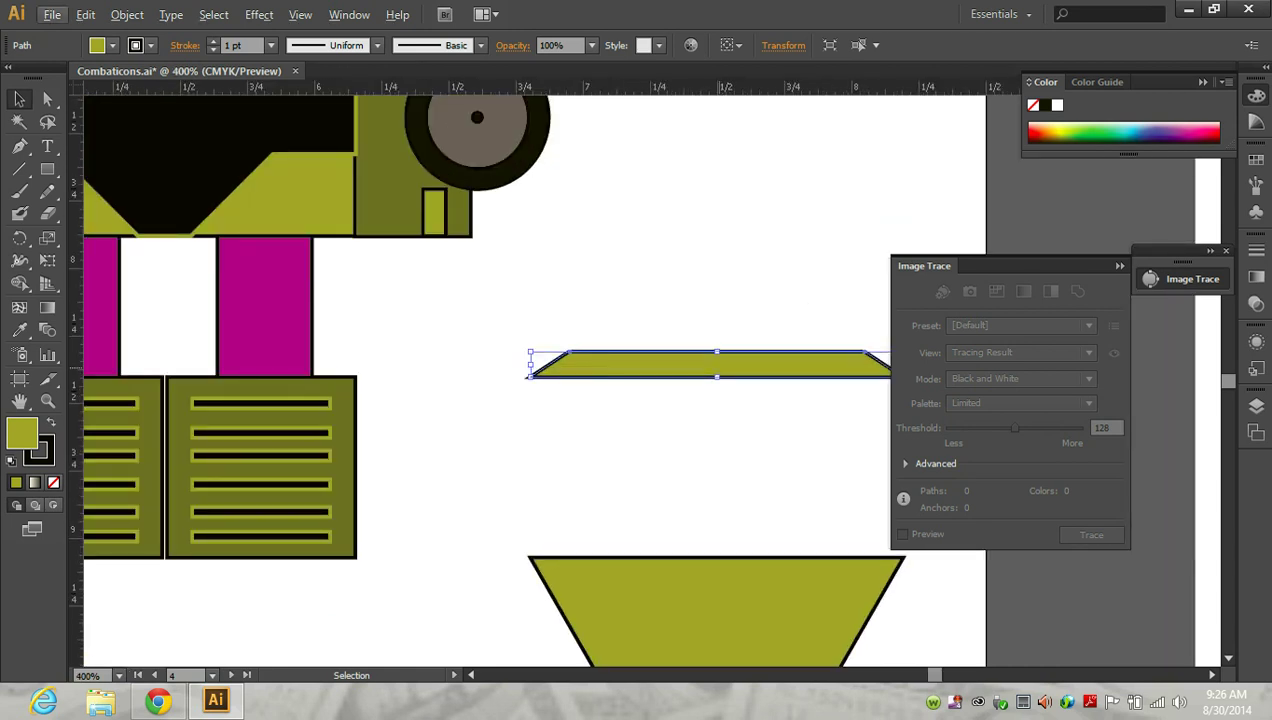
{"action": "left_click_drag", "start_coordinate": [716, 365], "coordinate": [716, 315]}
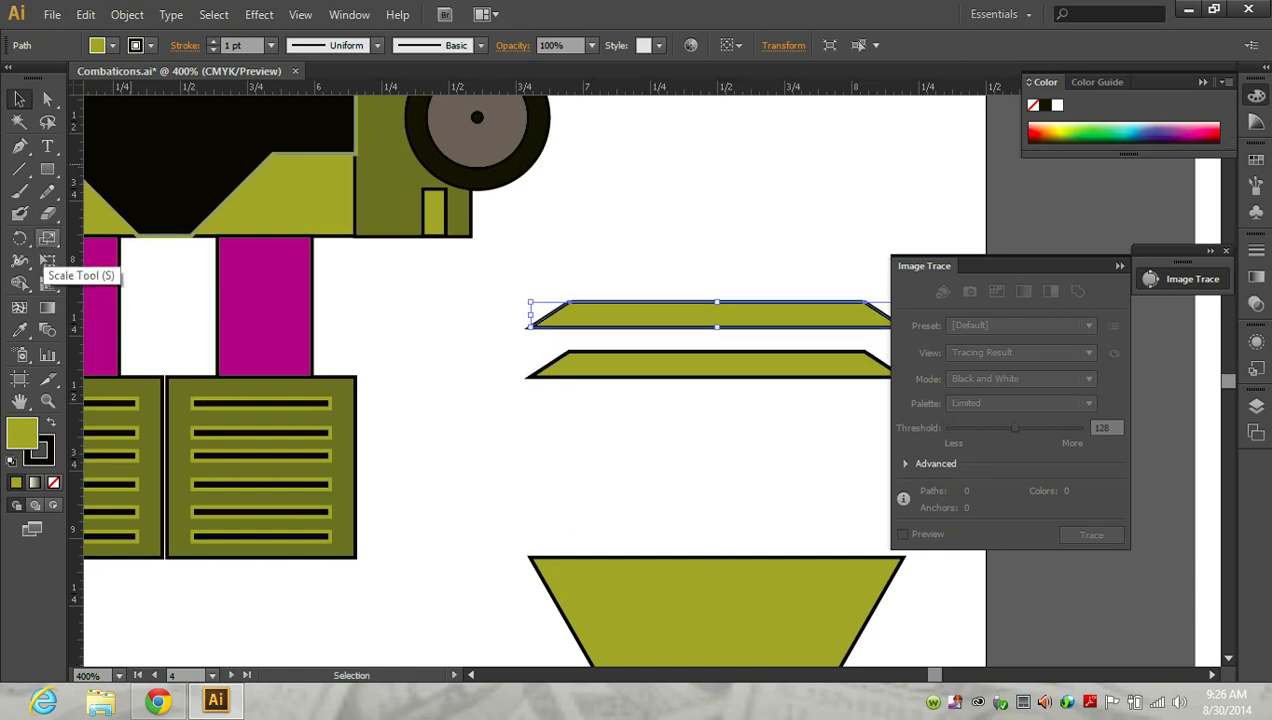
Scale the upper of the two trapezoid bars uniformly to 90%.
{"action": "double_click", "coordinate": [47, 238]}
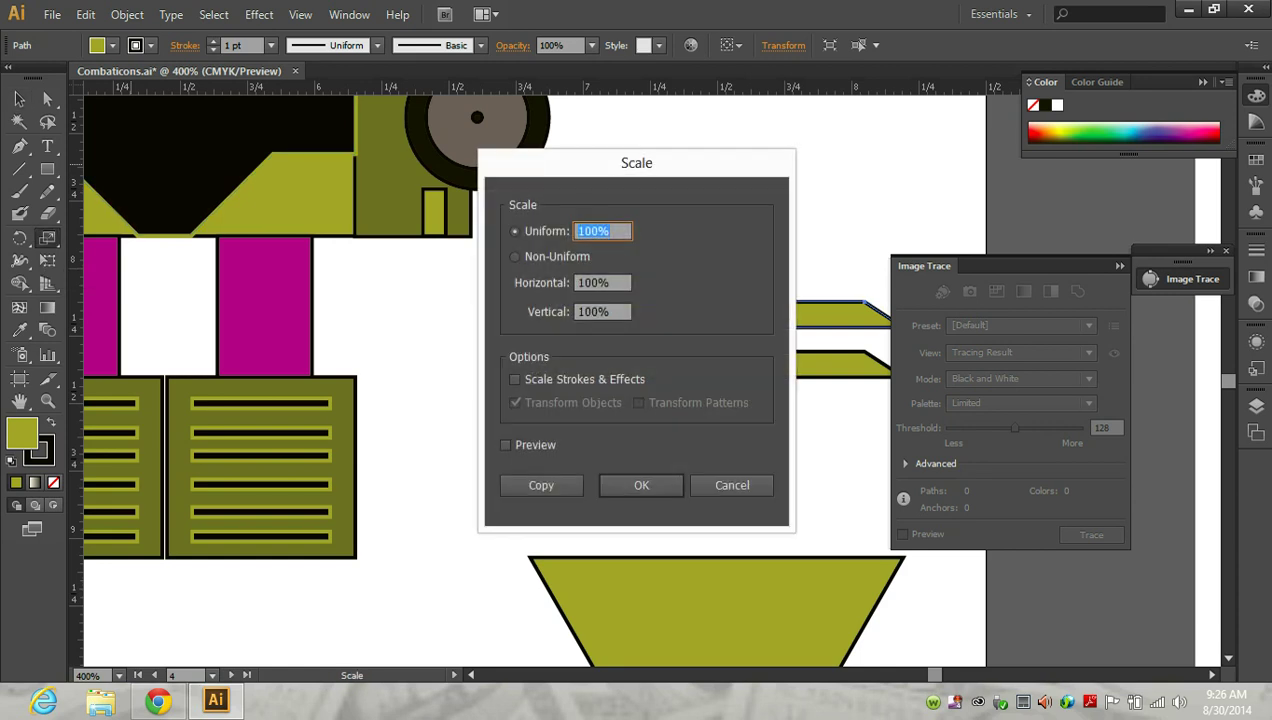
{"action": "type", "text": "90"}
{"action": "key", "text": "Return"}
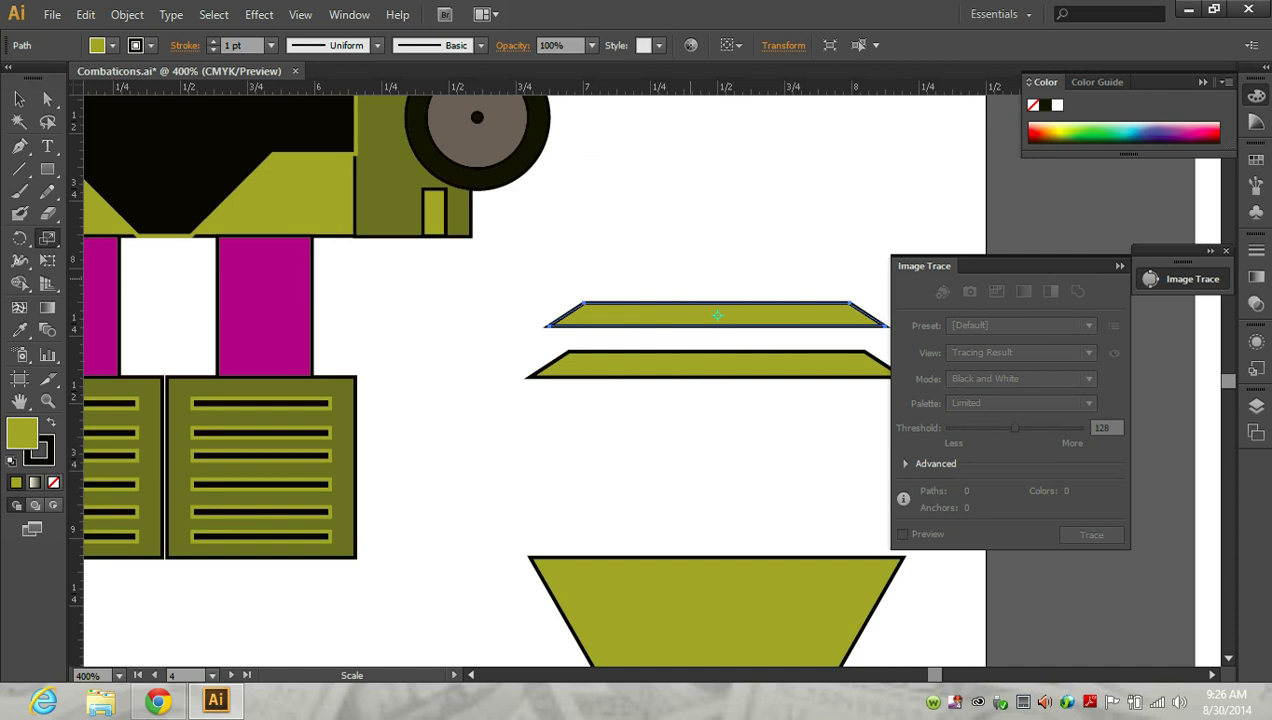
{"action": "key", "text": "v"}
{"action": "left_click_drag", "start_coordinate": [690, 315], "coordinate": [690, 275]}
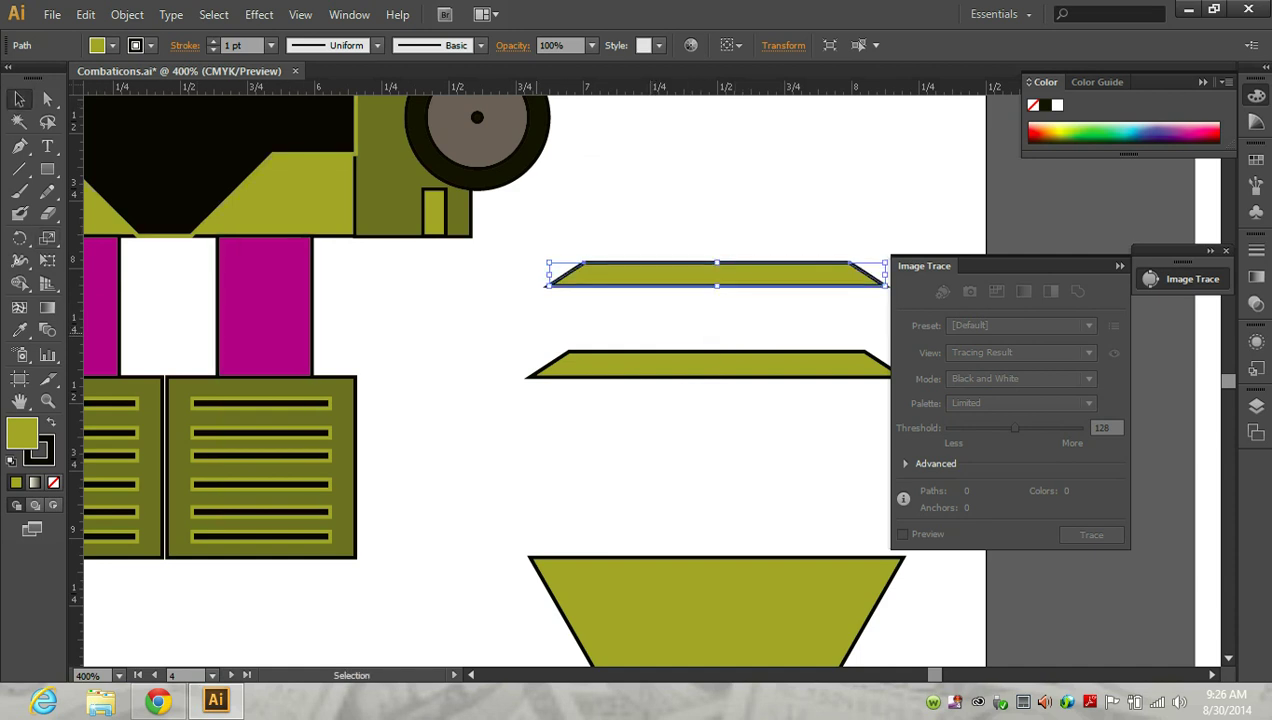
{"action": "key", "text": "ctrl+z"}
Place a duplicate of the scaled bar just above it and scale this third bar uniformly to 90%.
{"action": "left_click_drag", "start_coordinate": [690, 315], "coordinate": [690, 270]}
{"action": "key", "text": "s"}
{"action": "key", "text": "Return"}
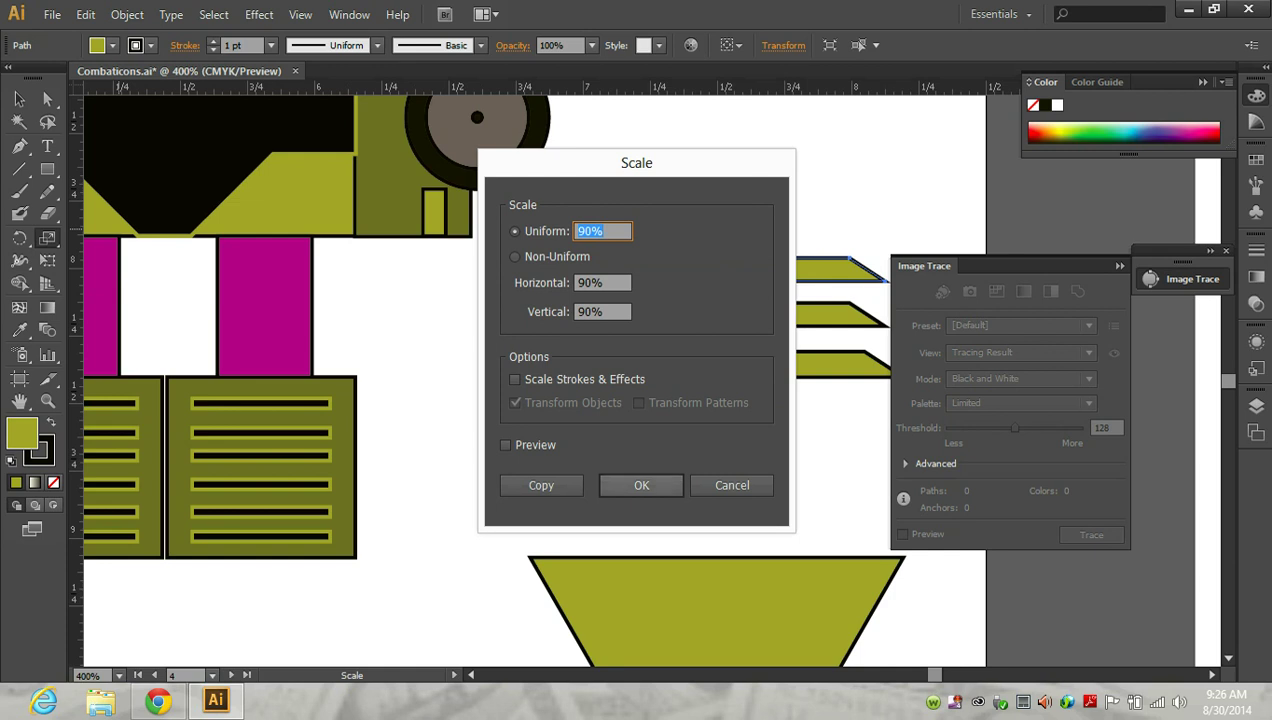
{"action": "key", "text": "Return"}
Duplicate the third bar upward and scale the new fourth bar uniformly to 90%.
{"action": "key", "text": "v"}
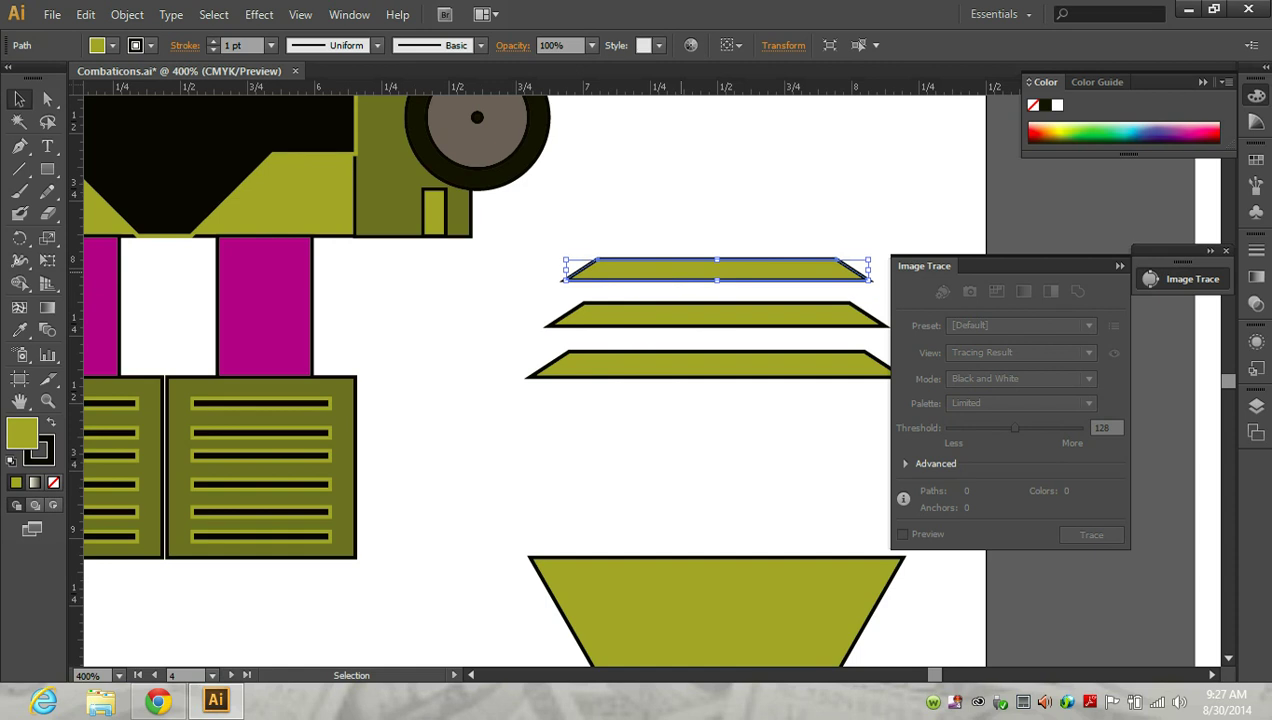
{"action": "left_click_drag", "start_coordinate": [716, 270], "coordinate": [716, 213]}
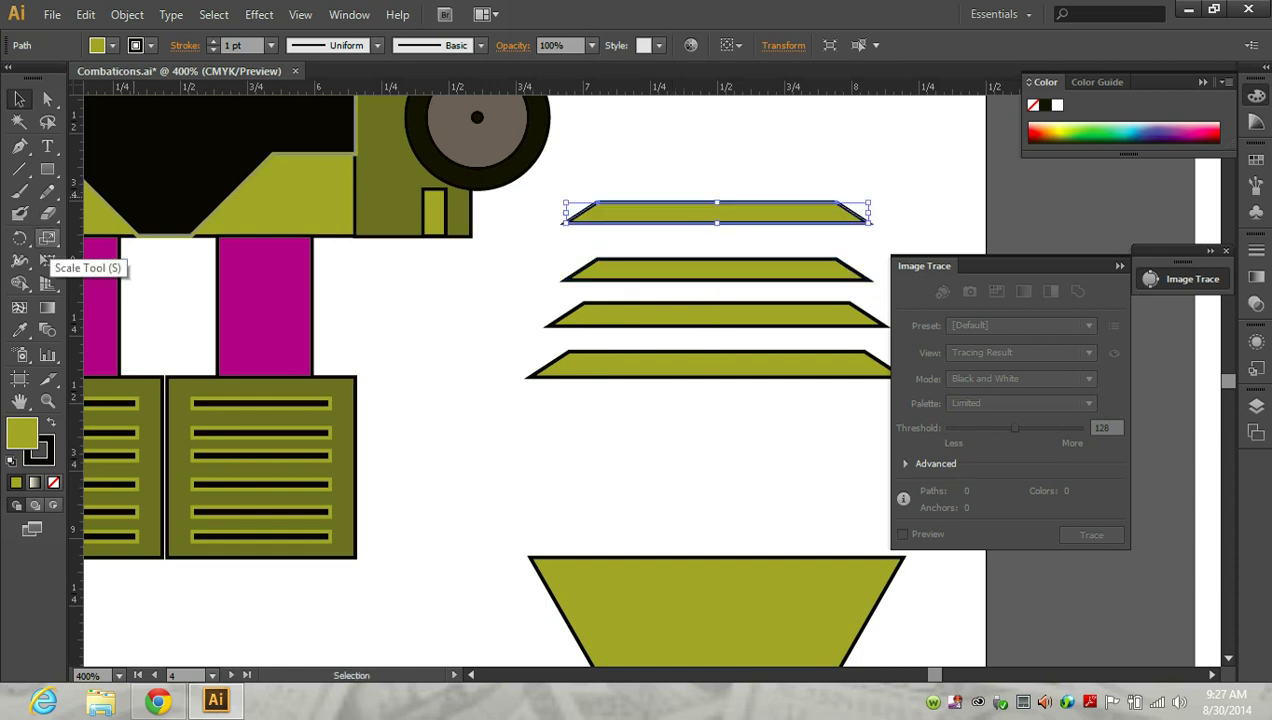
{"action": "left_click", "coordinate": [46, 248]}
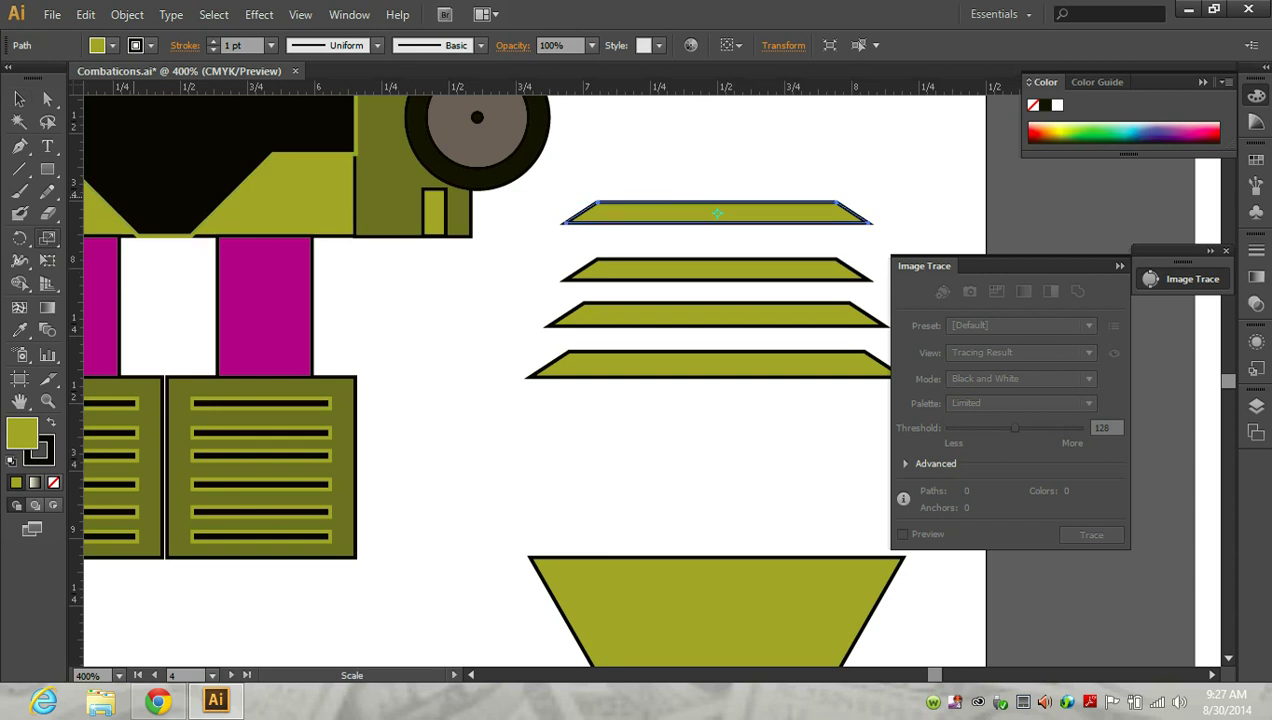
{"action": "key", "text": "Return"}
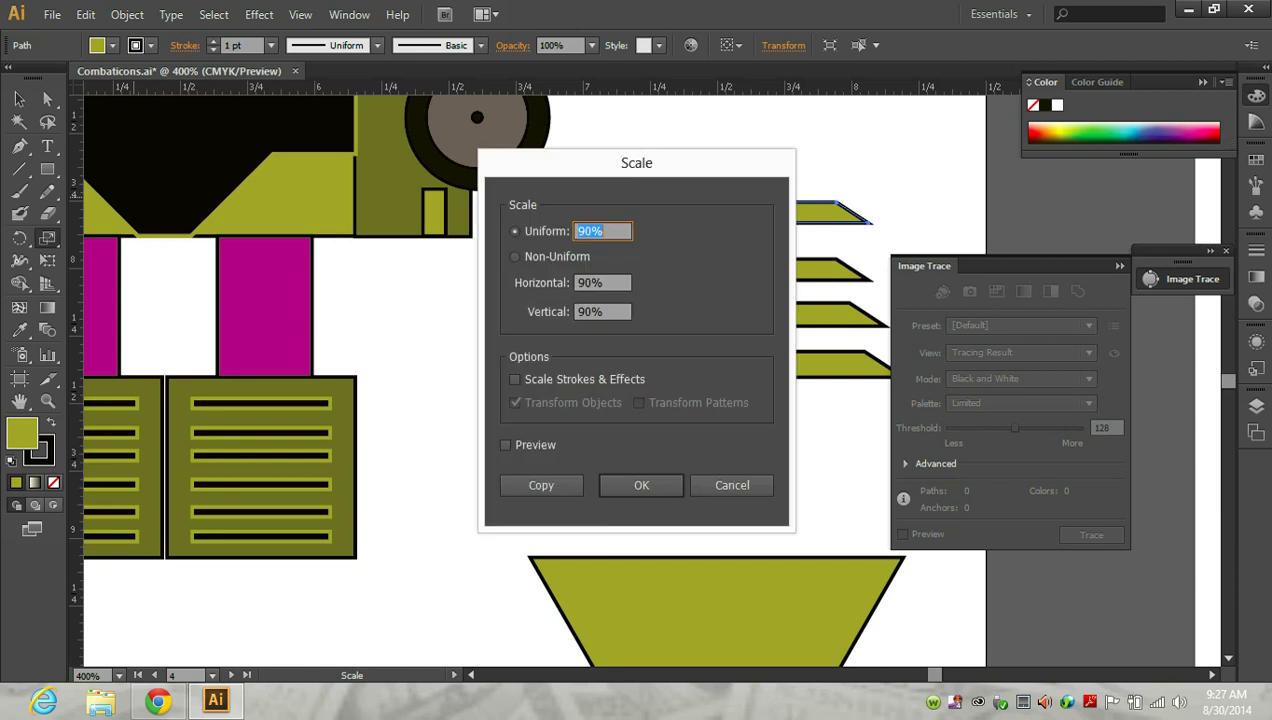
{"action": "left_click", "coordinate": [641, 485]}
Duplicate the fourth bar upward and scale the new fifth bar uniformly to 90%.
{"action": "key", "text": "v"}
{"action": "scroll", "coordinate": [535, 380], "scroll_direction": "up", "scroll_amount": 2}
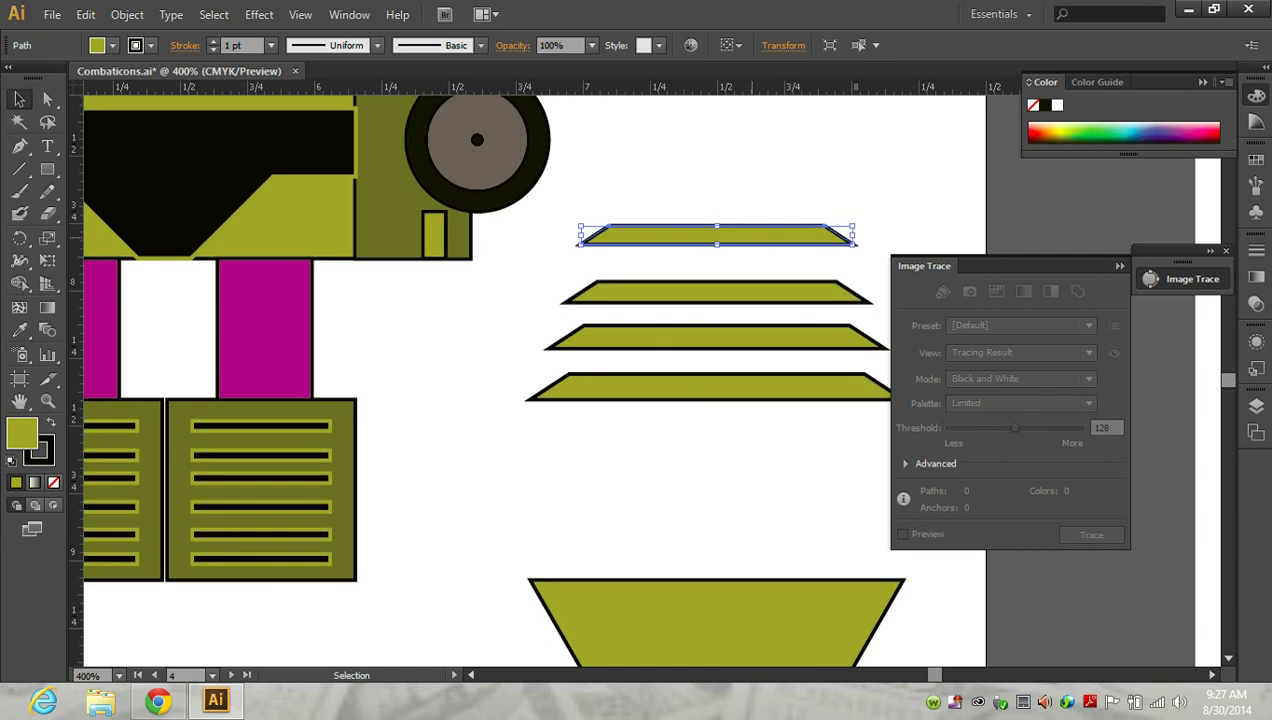
{"action": "left_click_drag", "start_coordinate": [760, 236], "coordinate": [762, 191]}
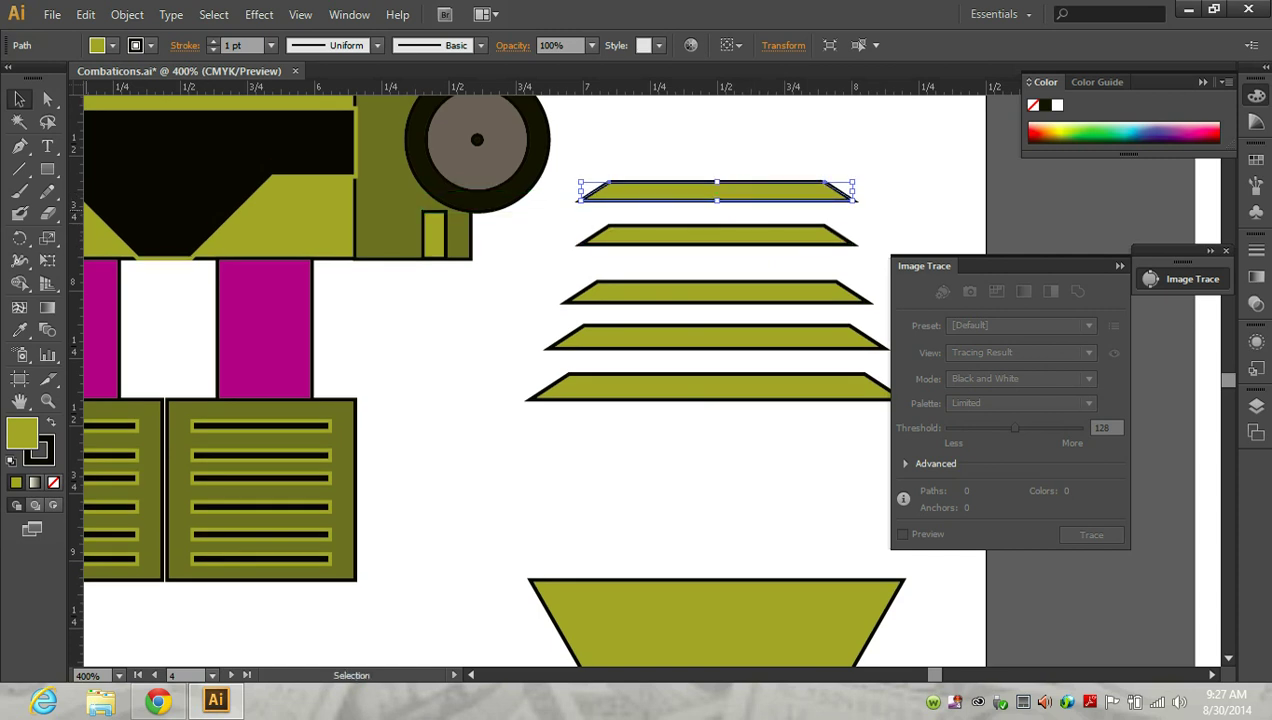
{"action": "key", "text": "s"}
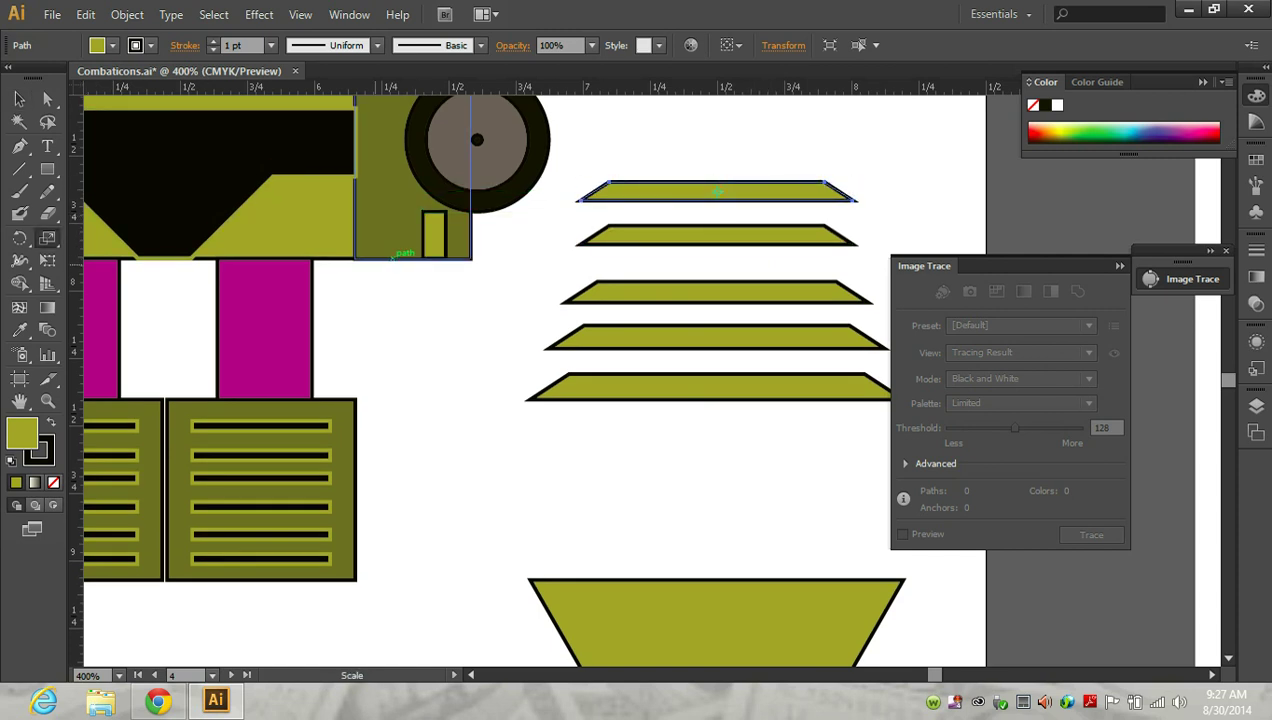
{"action": "double_click", "coordinate": [47, 238]}
{"action": "key", "text": "Return"}
Duplicate the fifth bar upward and scale the new sixth bar uniformly to 90%.
{"action": "scroll", "coordinate": [485, 378], "scroll_direction": "up", "scroll_amount": 3}
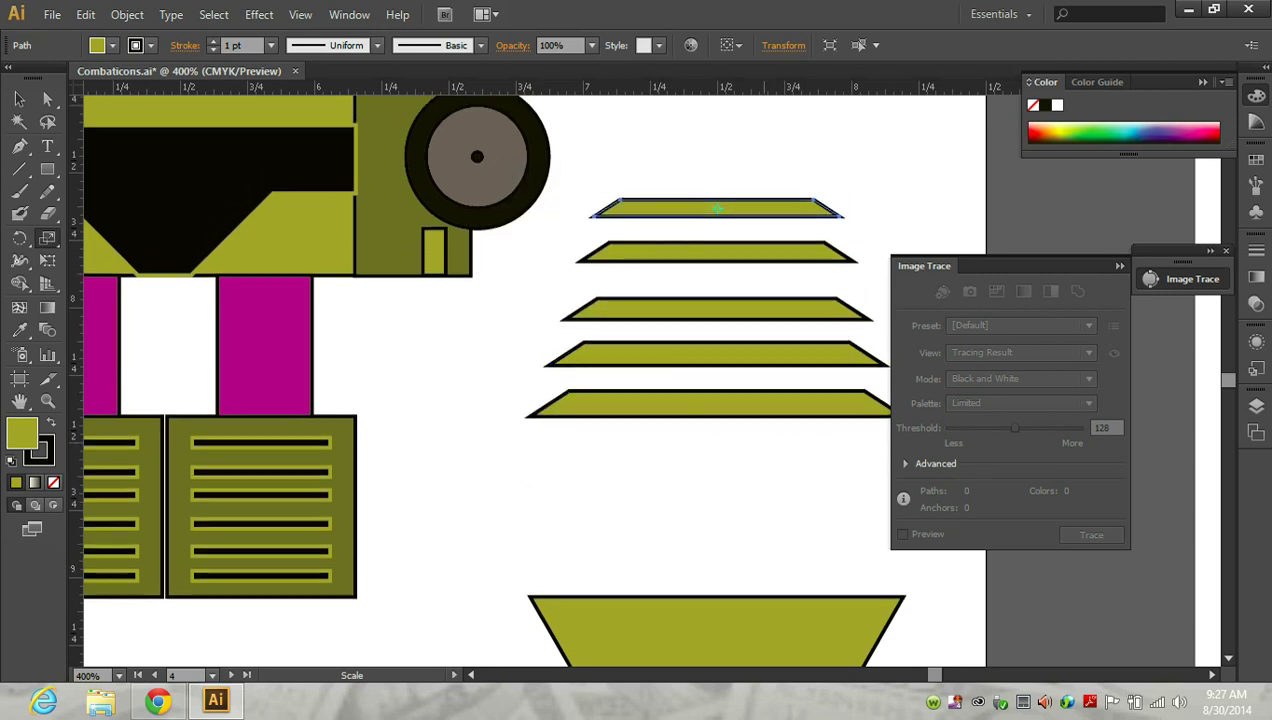
{"action": "left_click", "coordinate": [716, 242]}
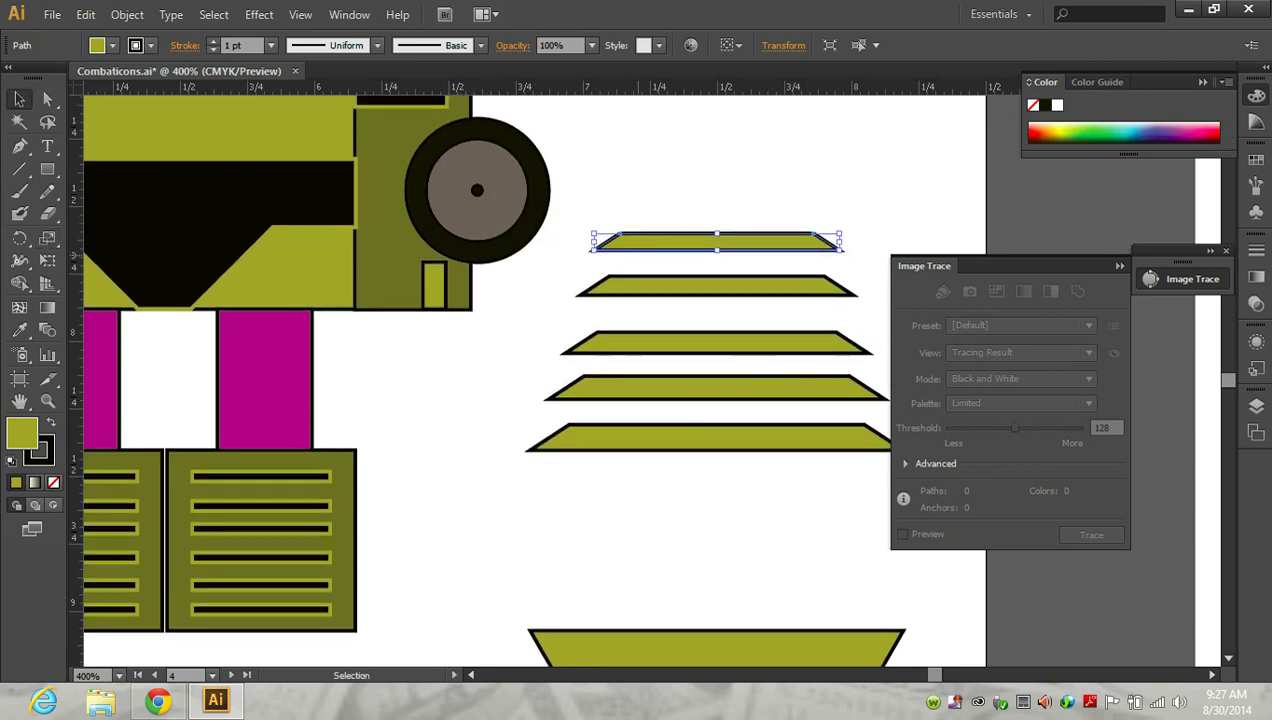
{"action": "left_click_drag", "start_coordinate": [700, 242], "coordinate": [700, 210]}
{"action": "double_click", "coordinate": [47, 237]}
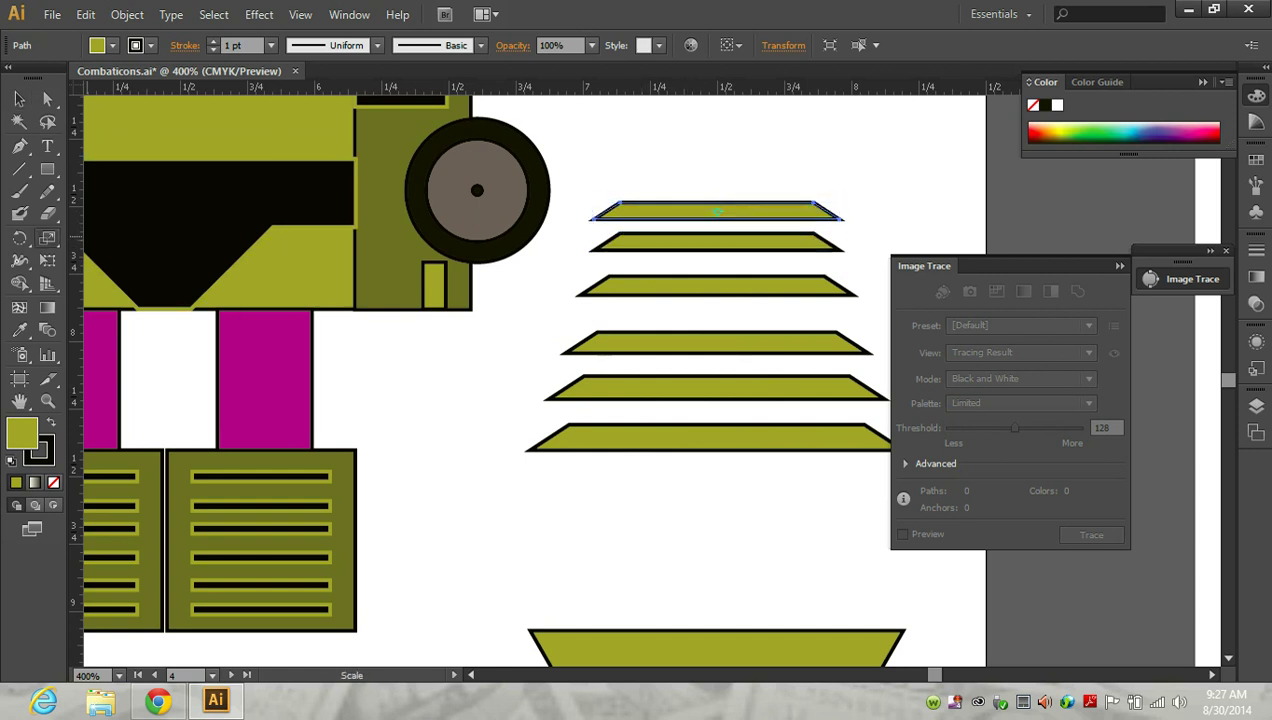
{"action": "key", "text": "Return"}
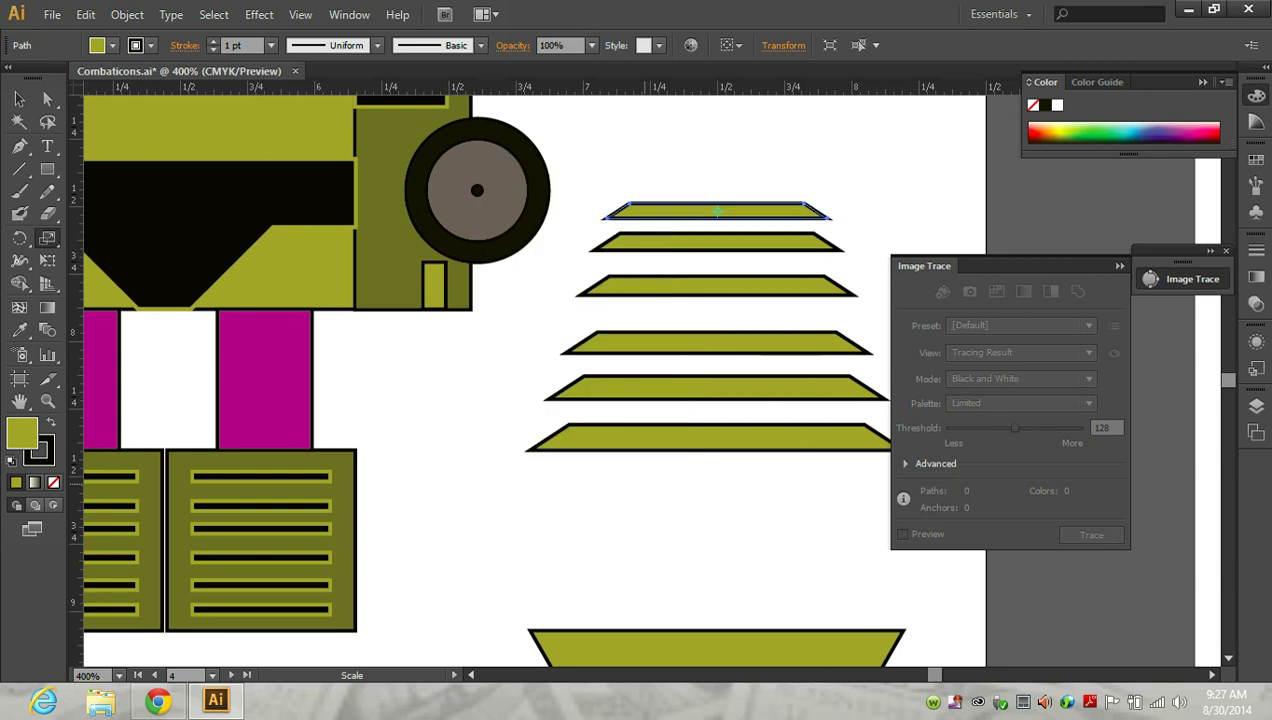
Nudge the second, third and fourth bars from the bottom downward to even out the gaps between them.
{"action": "key", "text": "v"}
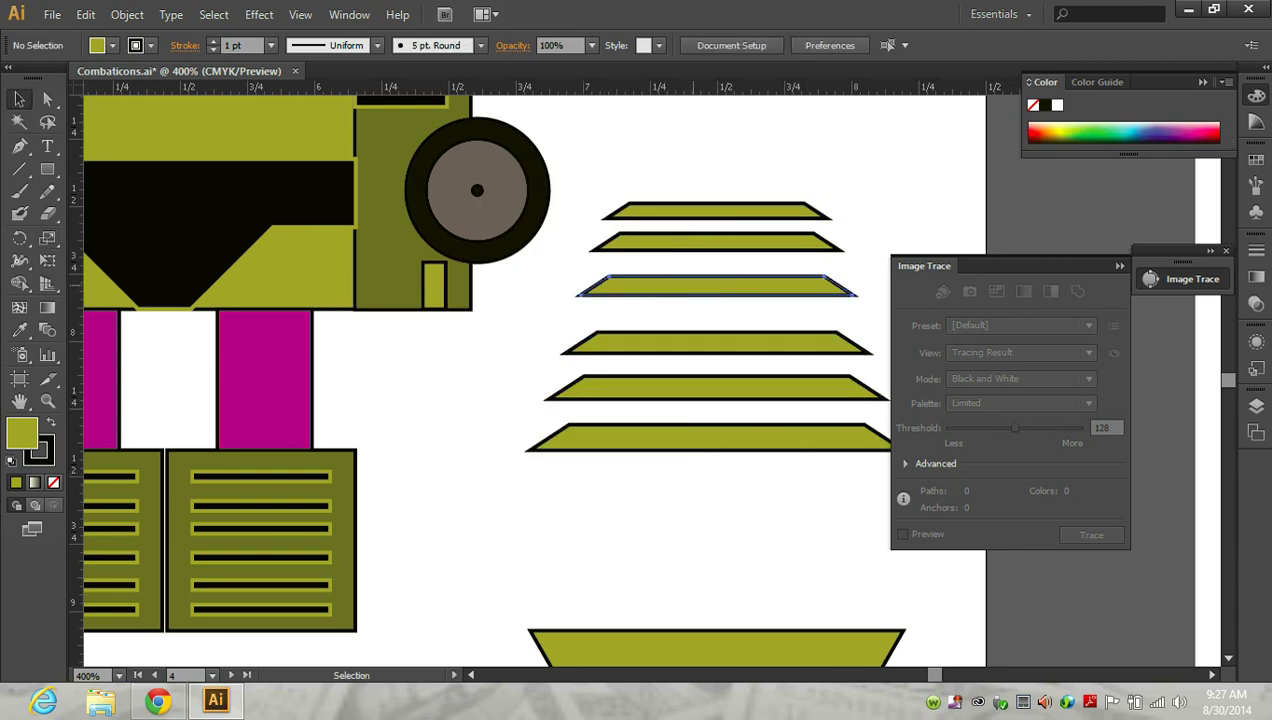
{"action": "left_click", "coordinate": [716, 289]}
{"action": "key", "text": "Down"}
{"action": "key", "text": "Down"}
{"action": "key", "text": "Down"}
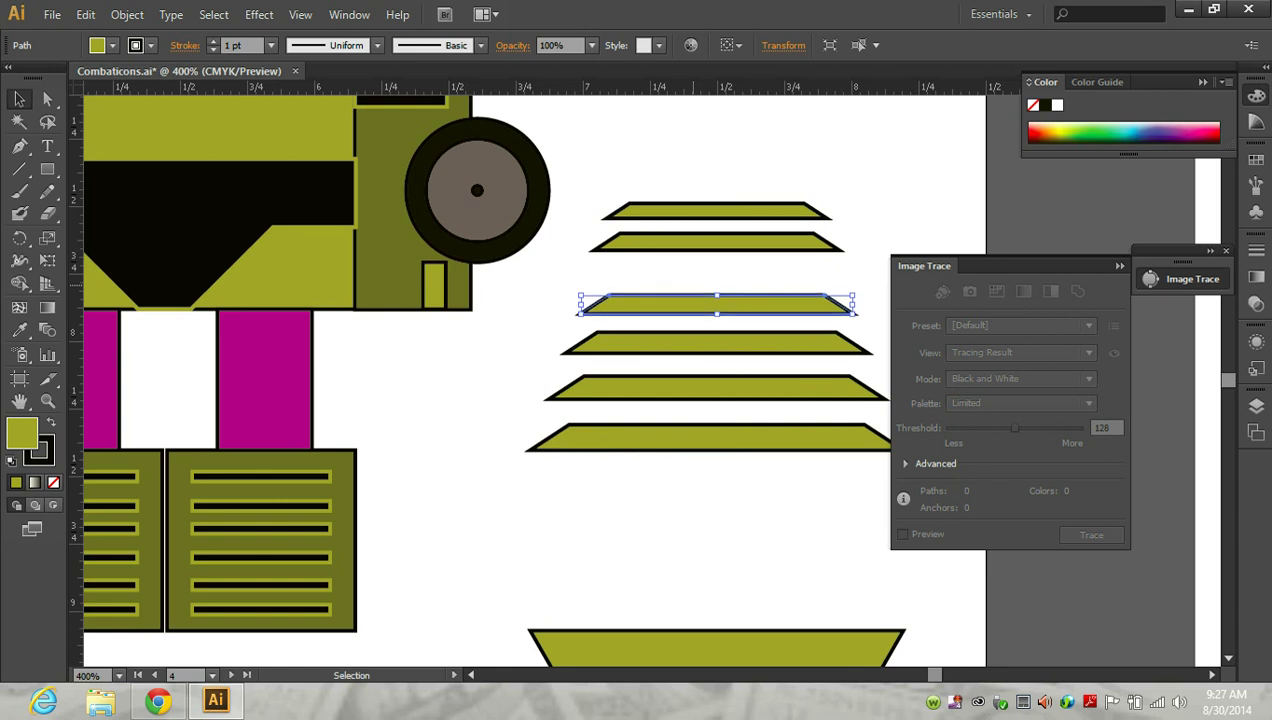
{"action": "left_click", "coordinate": [716, 388]}
{"action": "key", "text": "Down"}
{"action": "key", "text": "Down"}
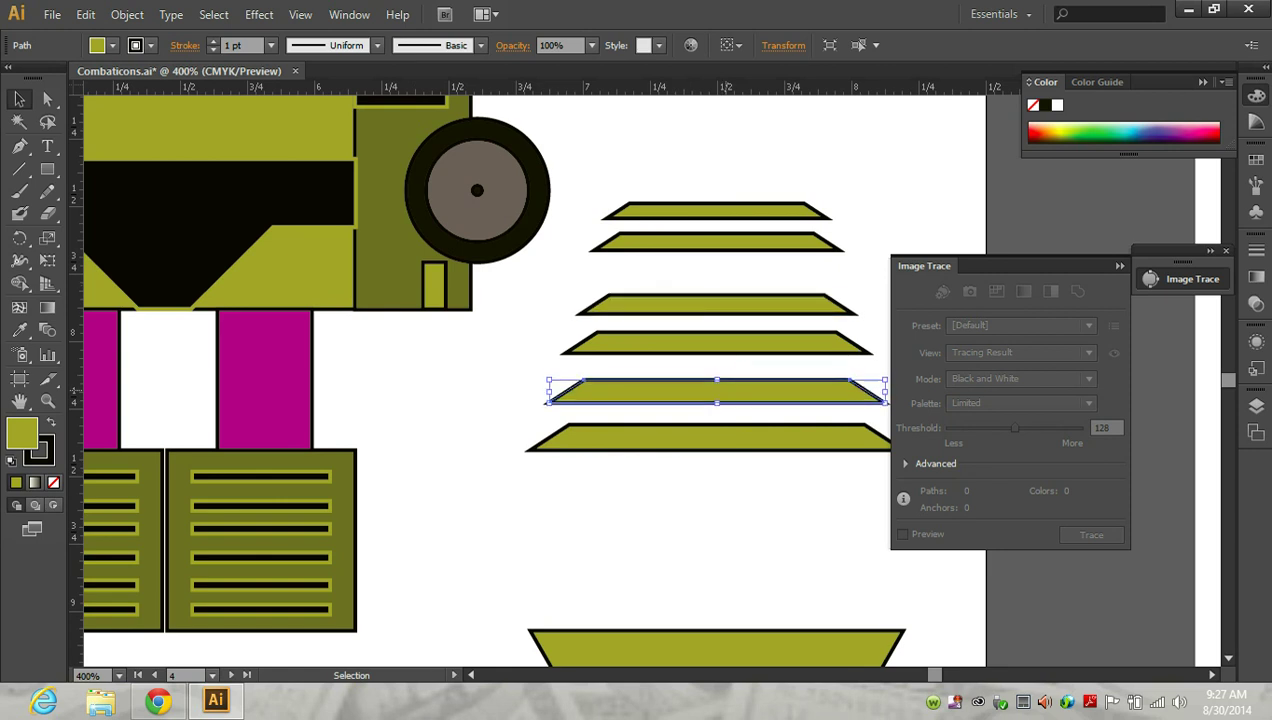
{"action": "left_click", "coordinate": [716, 343]}
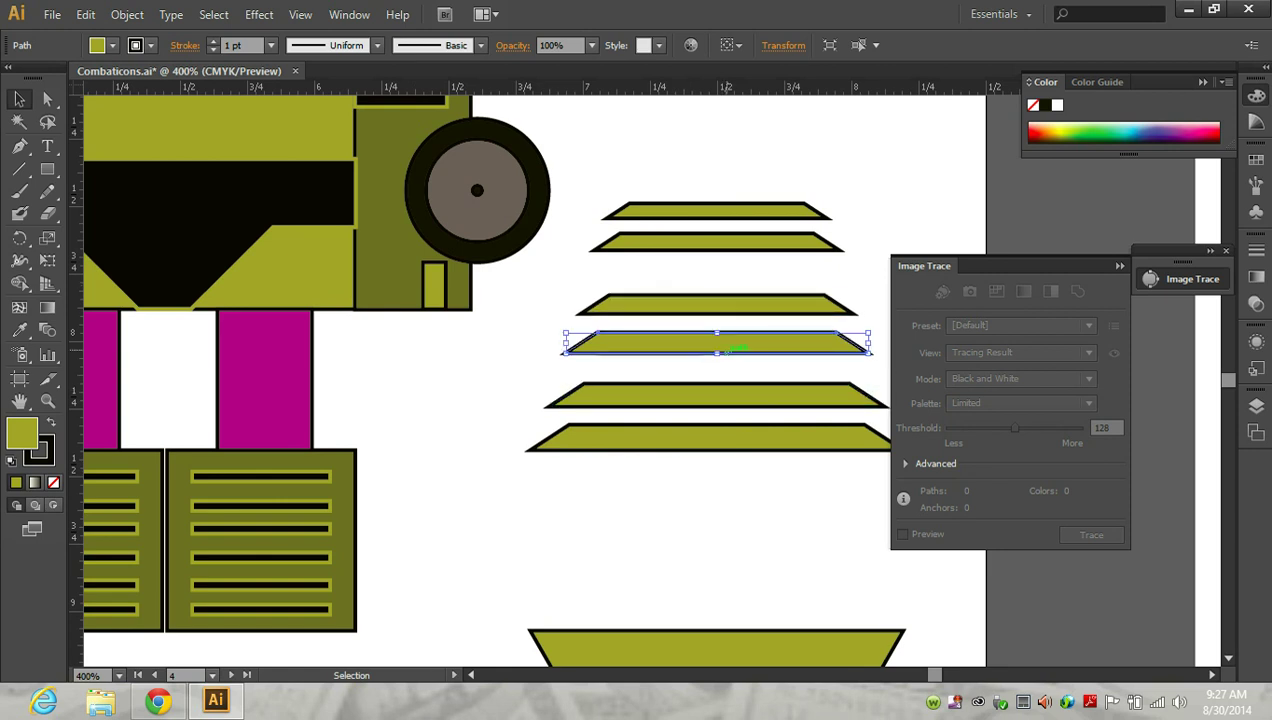
{"action": "key", "text": "Down"}
{"action": "left_click", "coordinate": [738, 308]}
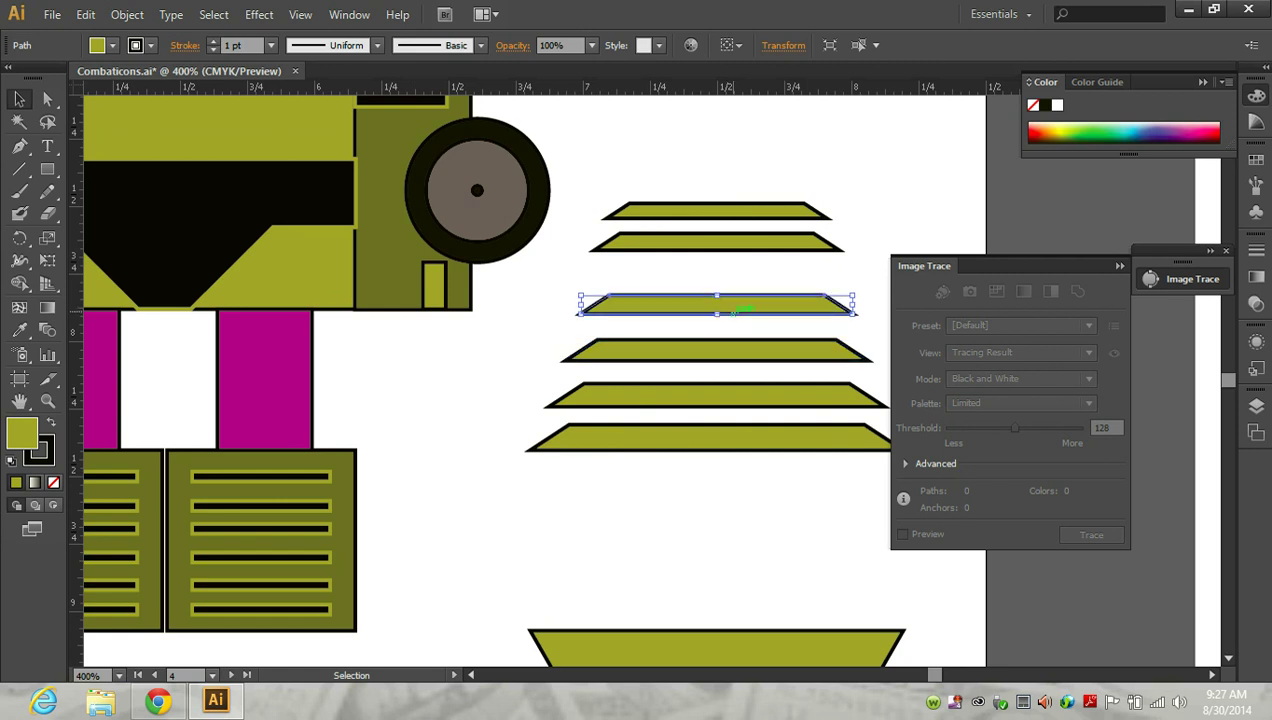
{"action": "key", "text": "Down"}
{"action": "key", "text": "Down"}
Nudge the fifth bar from the bottom down close to the fourth, matching the spacing of the other bars.
{"action": "left_click", "coordinate": [716, 241]}
{"action": "key", "text": "Down"}
{"action": "key", "text": "Down"}
{"action": "key", "text": "Down"}
{"action": "key", "text": "Down"}
{"action": "key", "text": "Down"}
{"action": "key", "text": "Down"}
{"action": "key", "text": "Down"}
{"action": "key", "text": "Down"}
{"action": "key", "text": "Down"}
{"action": "key", "text": "Down"}
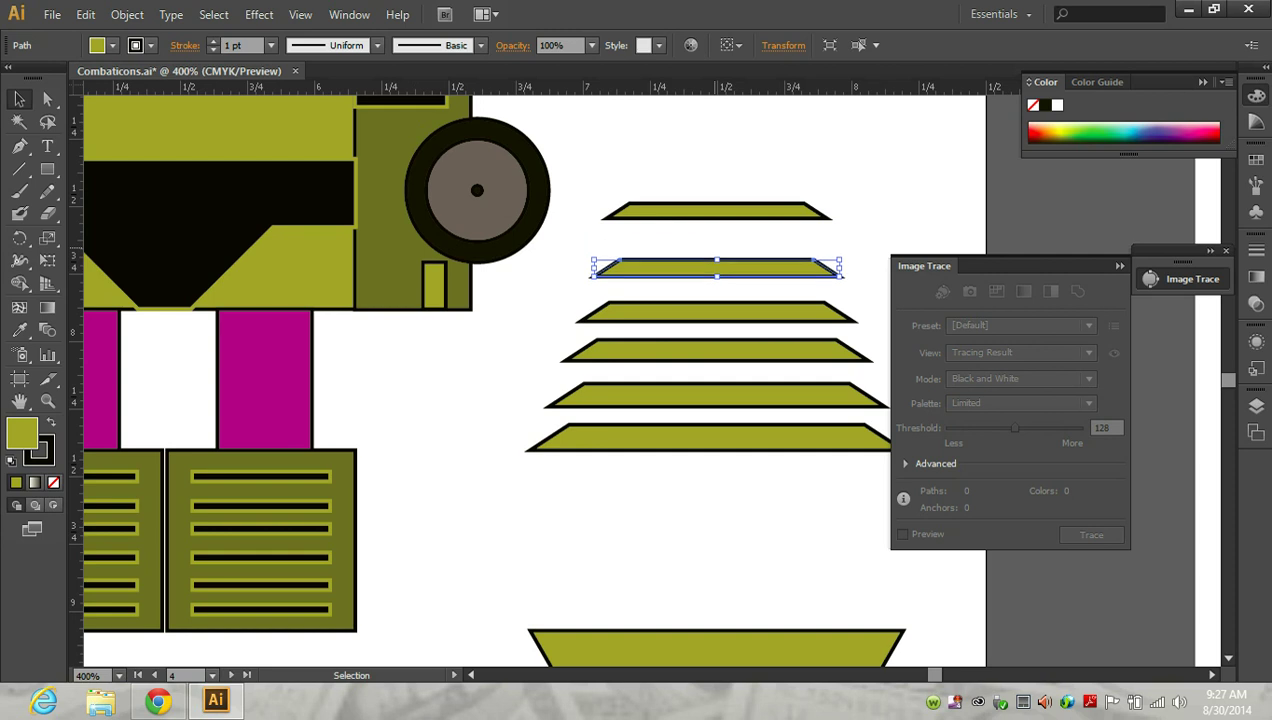
Nudge the topmost, smallest bar down to sit evenly above the fifth bar.
{"action": "left_click", "coordinate": [716, 211]}
{"action": "key", "text": "Down"}
{"action": "key", "text": "Down"}
{"action": "key", "text": "Down"}
{"action": "key", "text": "Down"}
{"action": "key", "text": "Down"}
{"action": "key", "text": "Down"}
{"action": "key", "text": "Down"}
{"action": "key", "text": "Down"}
{"action": "key", "text": "Down"}
{"action": "key", "text": "Down"}
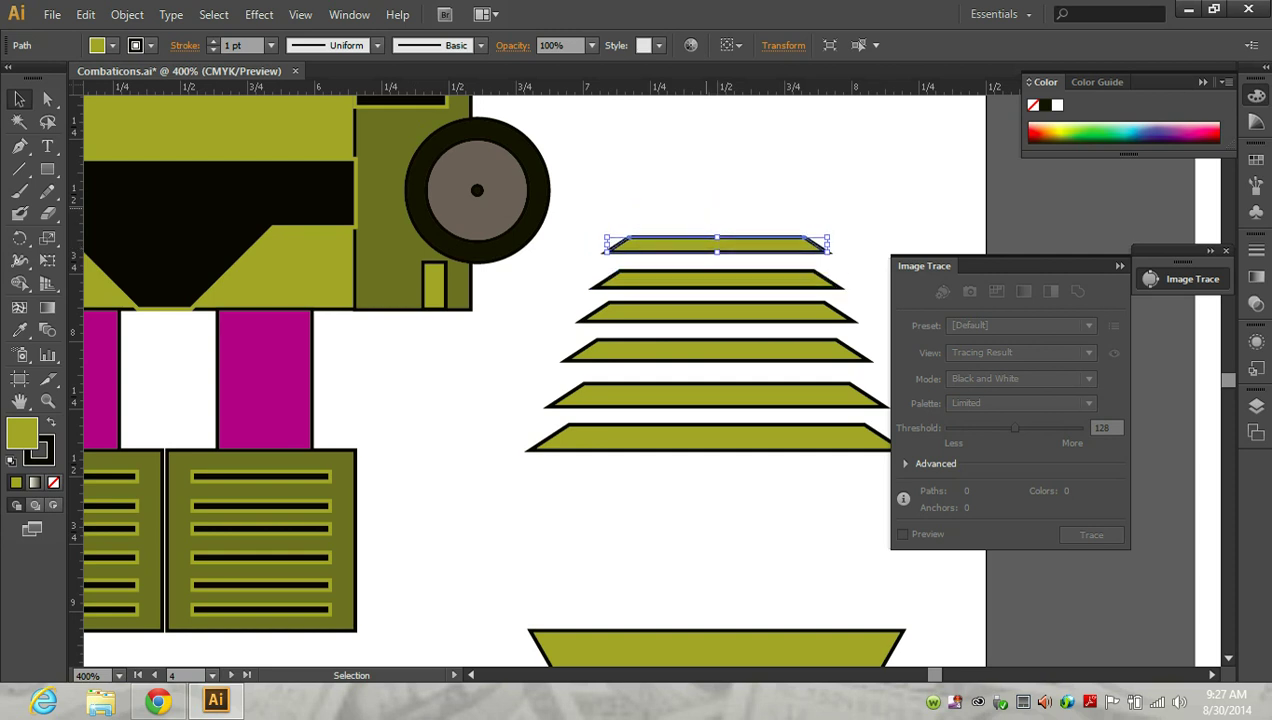
Move the Image Trace panel clear of the six selected bars and rotate the whole stack 180 degrees.
{"action": "left_click_drag", "start_coordinate": [590, 218], "coordinate": [756, 521]}
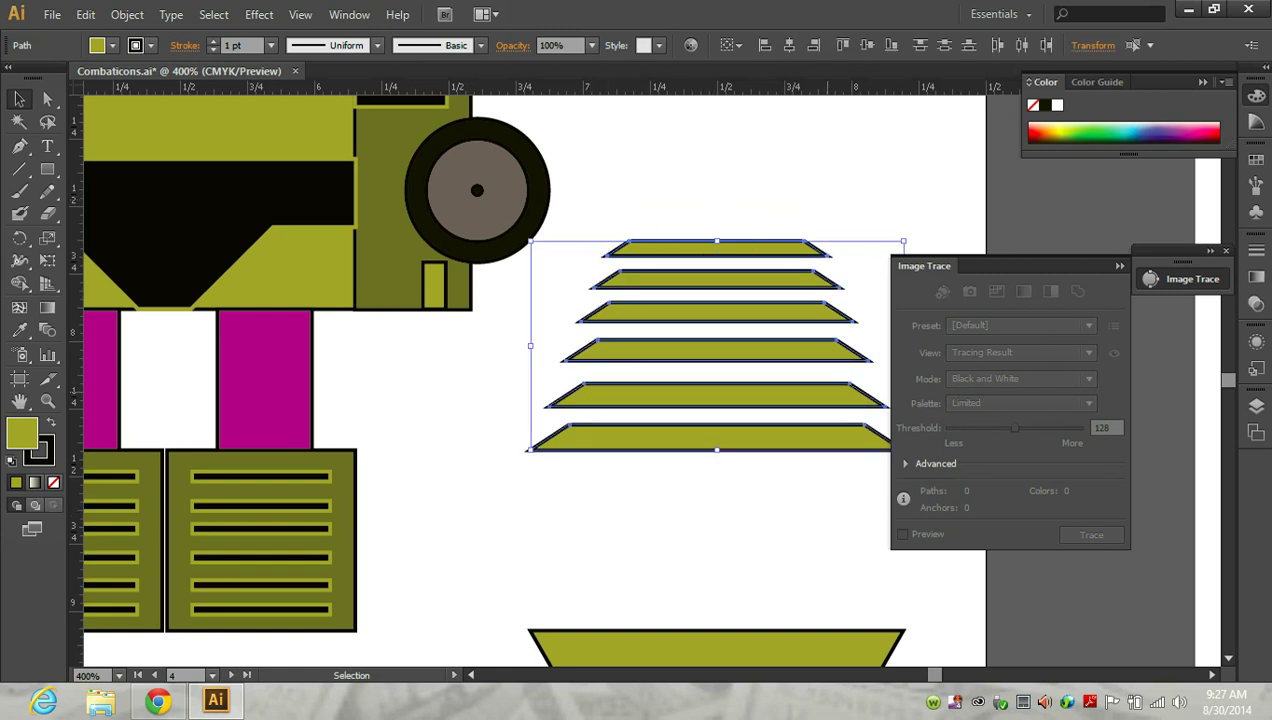
{"action": "left_click_drag", "start_coordinate": [950, 266], "coordinate": [1054, 276]}
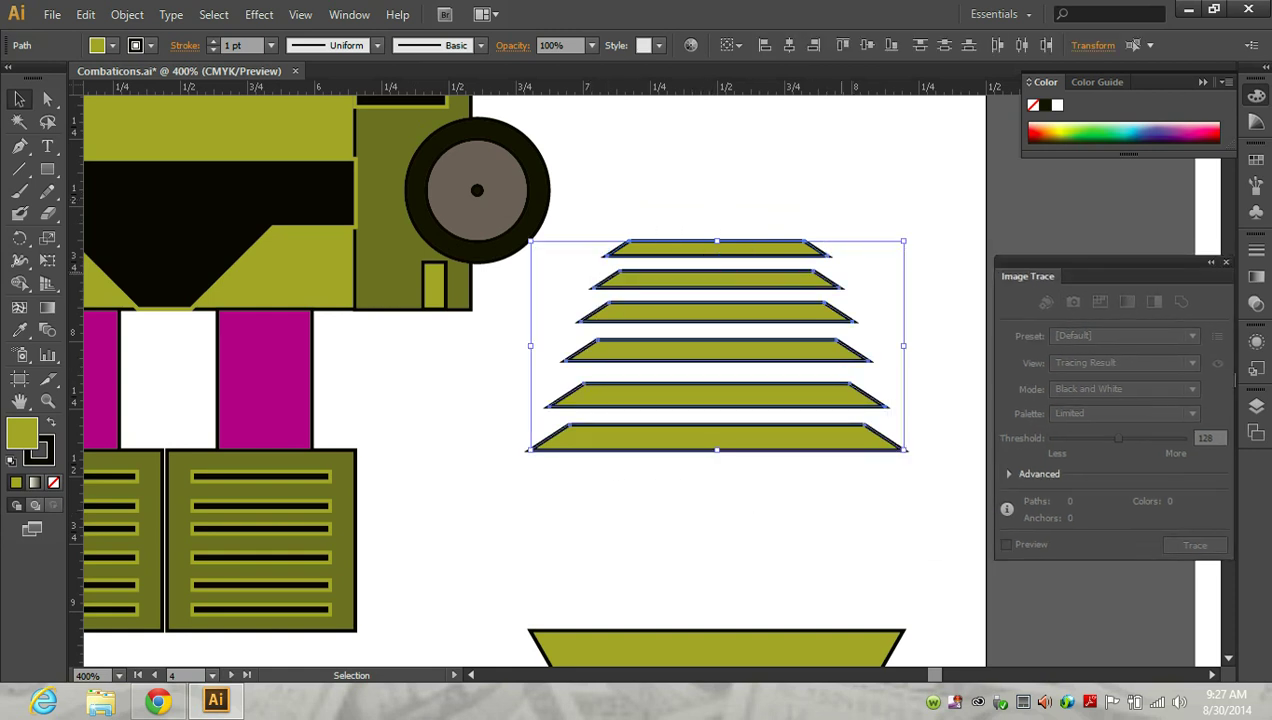
{"action": "left_click_drag", "start_coordinate": [903, 241], "coordinate": [548, 380]}
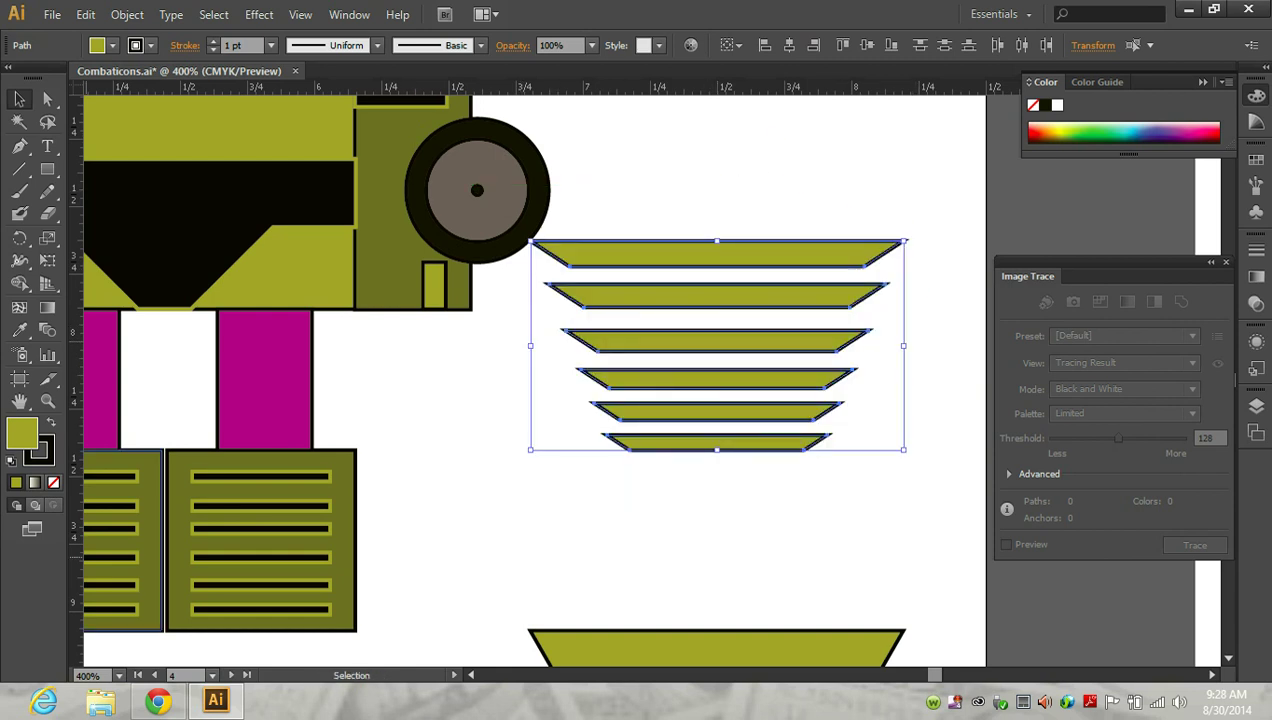
Change the fill of all six bars to the dark olive colour 595903.
{"action": "double_click", "coordinate": [22, 432]}
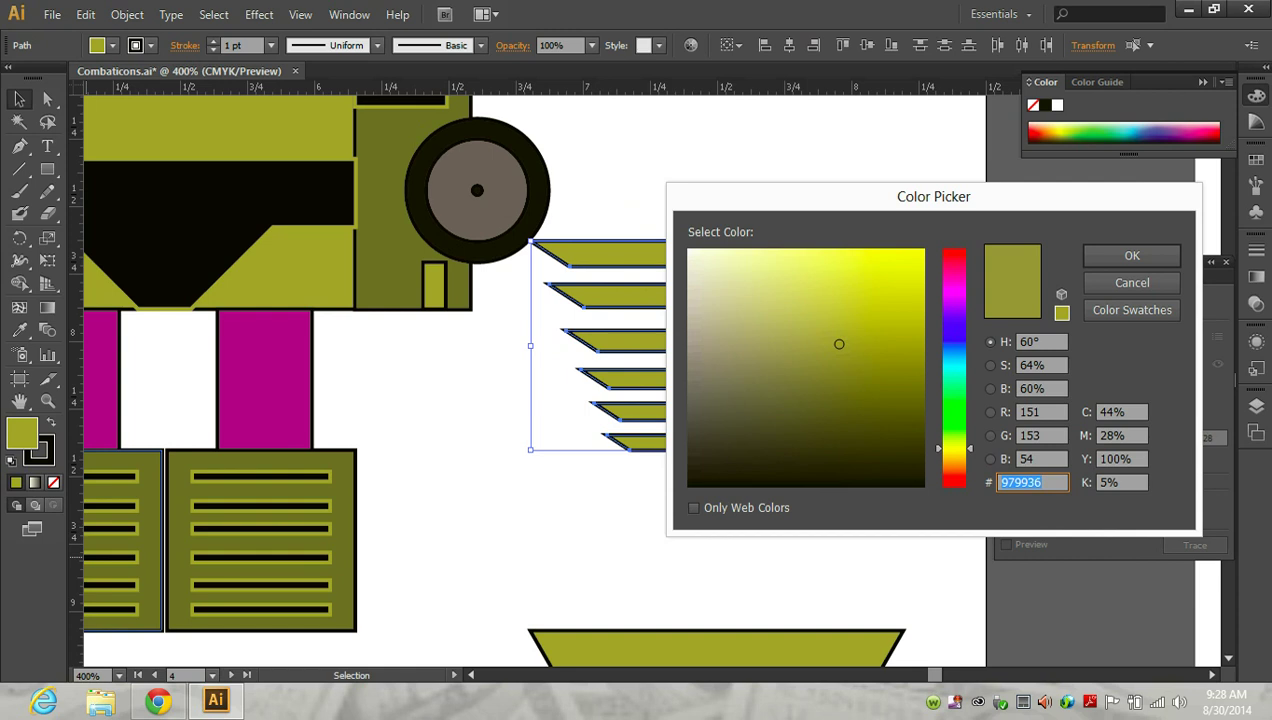
{"action": "type", "text": "666600"}
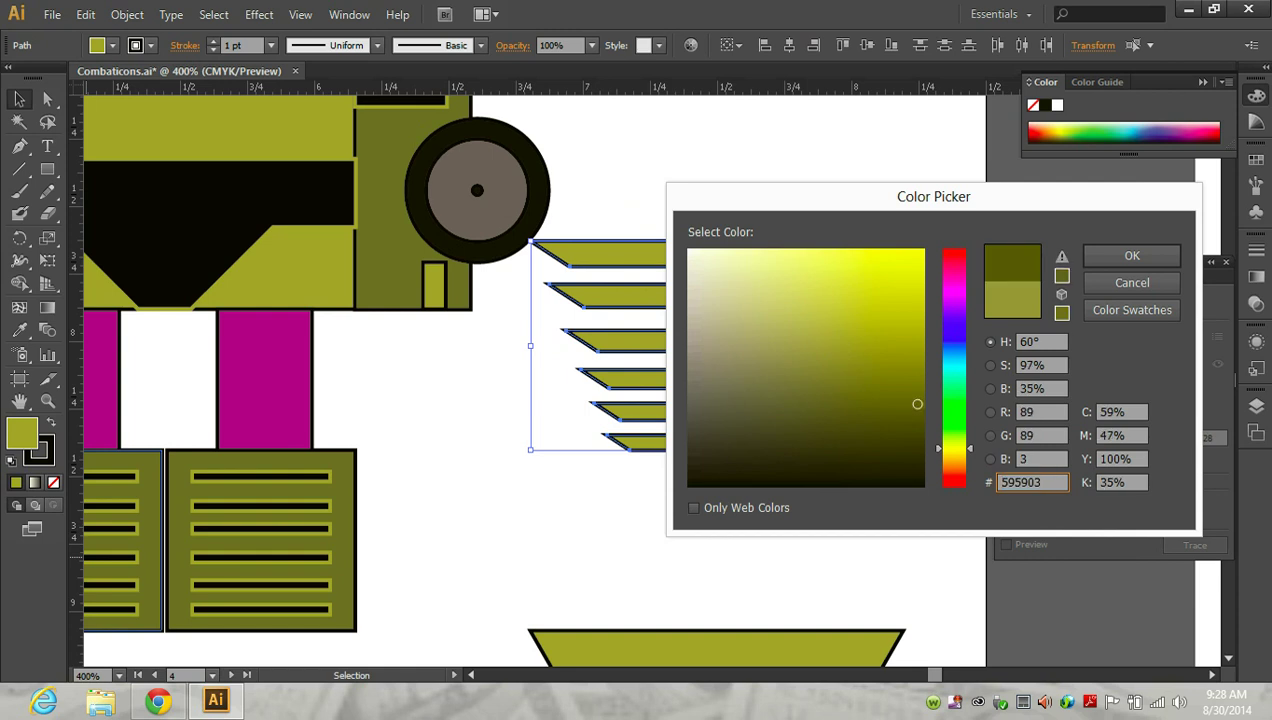
{"action": "key", "text": "Tab"}
{"action": "key", "text": "Return"}
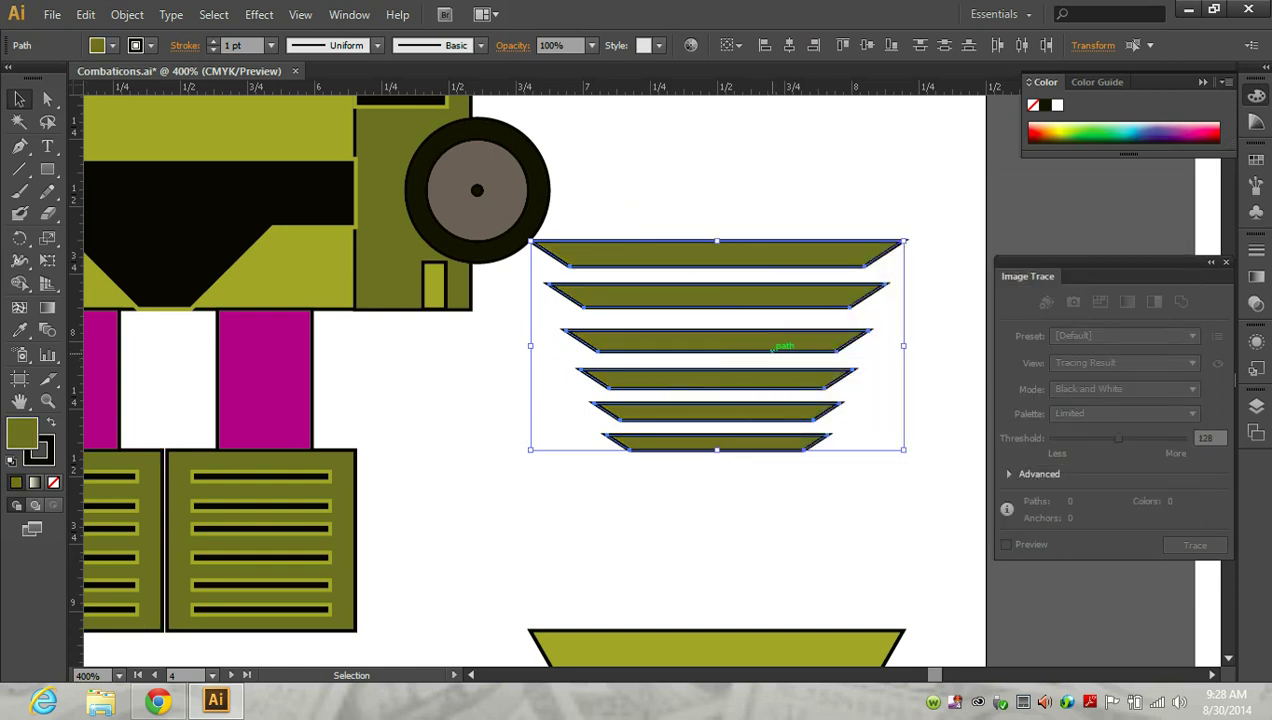
Squash the stack of bars vertically and move it farther from the robot, over the artboard's edge.
{"action": "left_click_drag", "start_coordinate": [717, 449], "coordinate": [717, 403]}
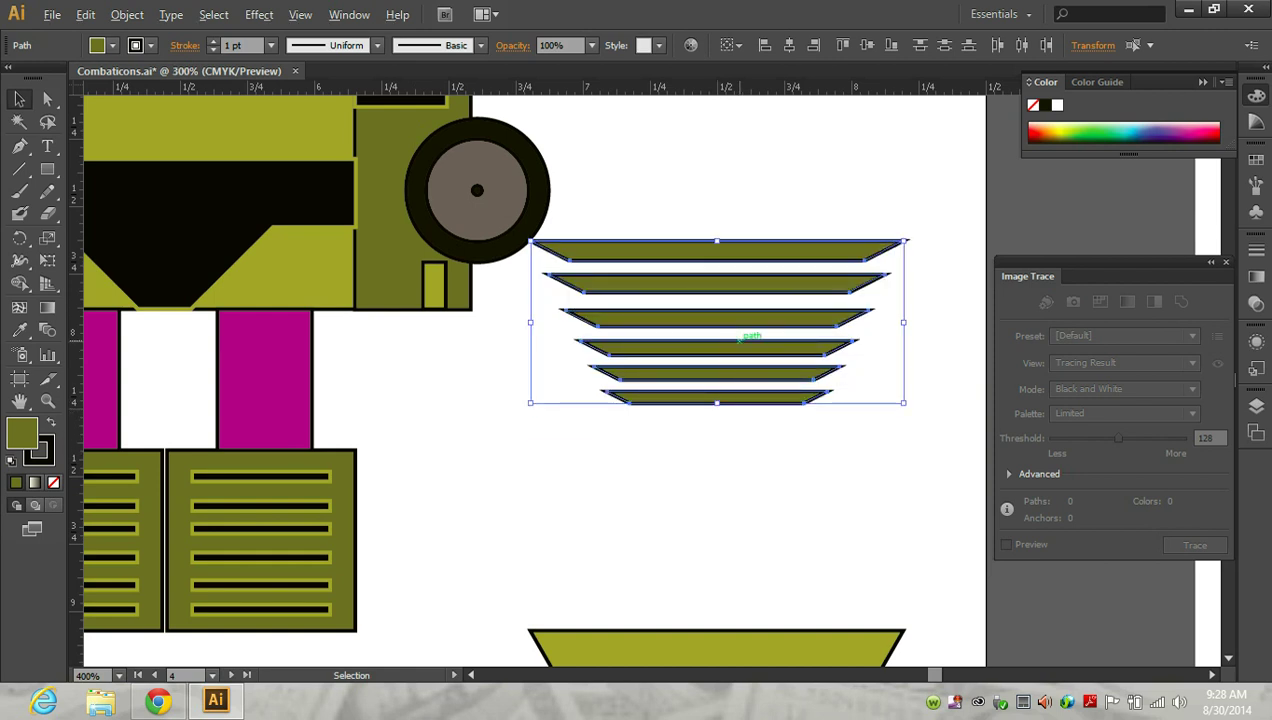
{"action": "scroll", "coordinate": [741, 339], "scroll_direction": "down", "scroll_amount": 3}
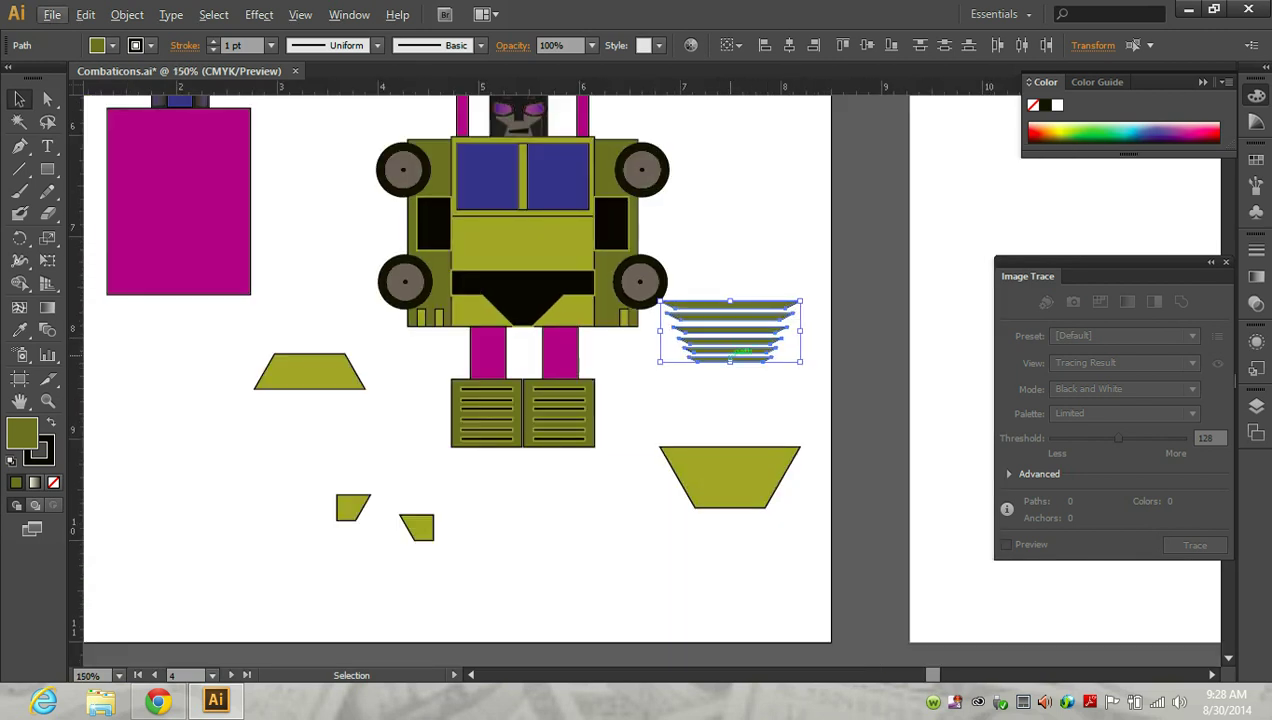
{"action": "left_click_drag", "start_coordinate": [730, 361], "coordinate": [780, 292]}
{"action": "scroll", "coordinate": [611, 356], "scroll_direction": "up", "scroll_amount": 4}
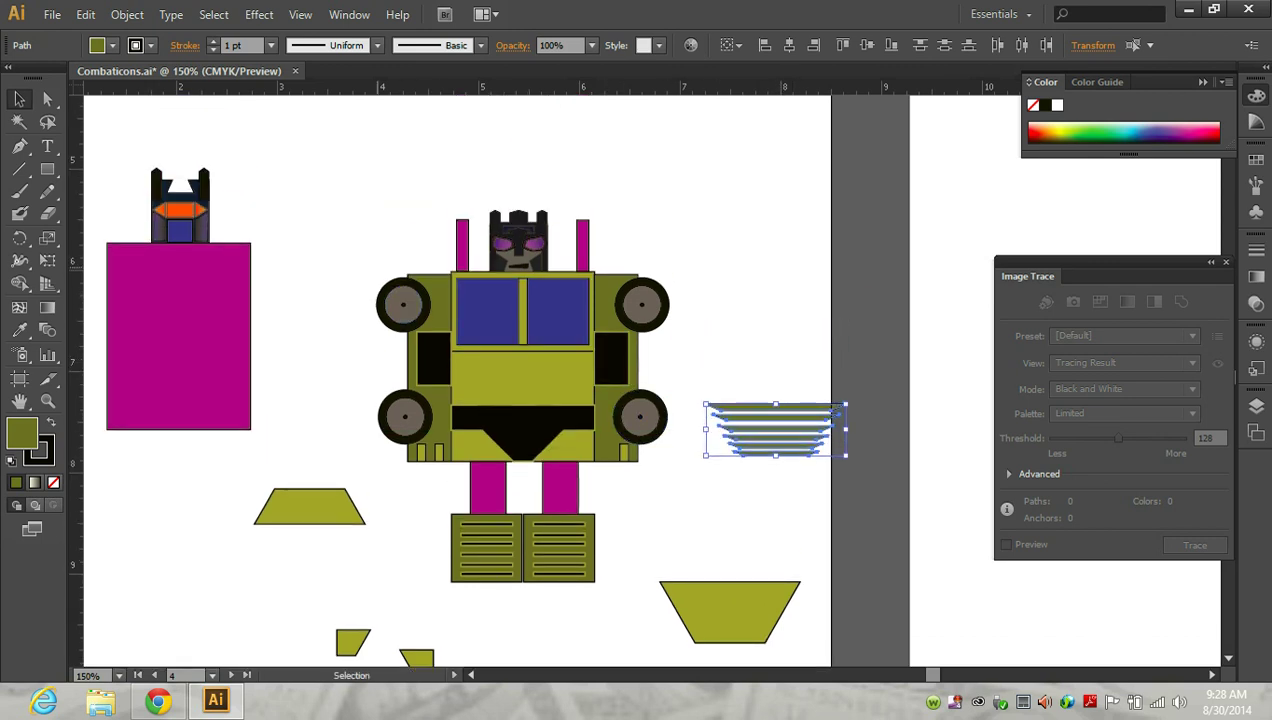
Move the chest window with its magenta posts off the robot, and group all the remaining robot parts.
{"action": "left_click_drag", "start_coordinate": [520, 305], "coordinate": [357, 195]}
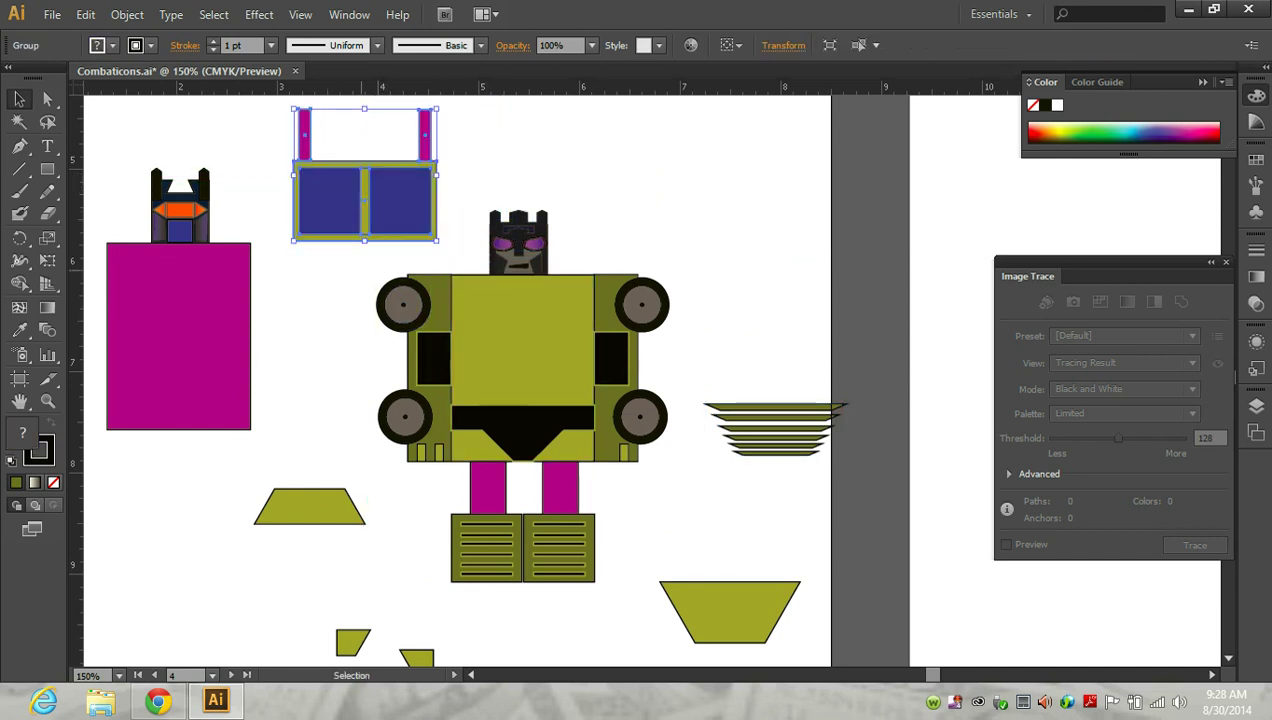
{"action": "left_click_drag", "start_coordinate": [372, 265], "coordinate": [626, 544]}
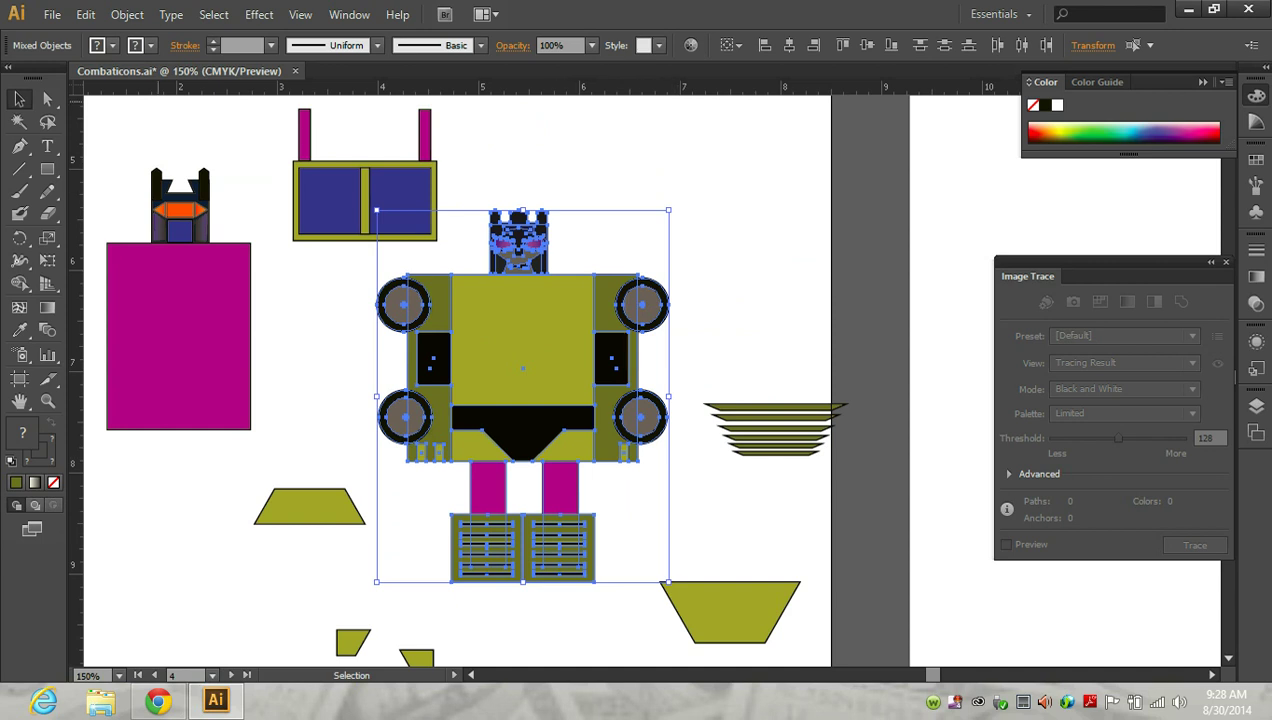
{"action": "left_click", "coordinate": [127, 14]}
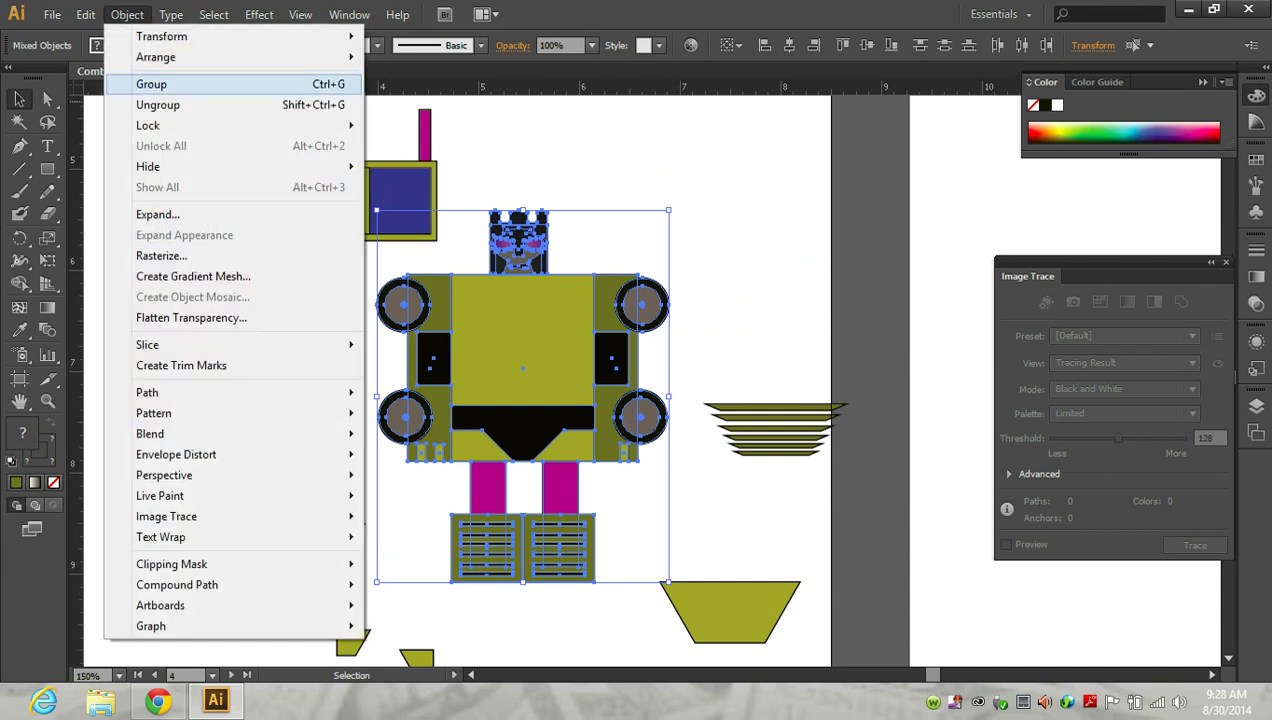
{"action": "left_click", "coordinate": [151, 84]}
Group the six dark olive grille bars and place them on the robot's torso, just above the black waist panel.
{"action": "left_click", "coordinate": [768, 428]}
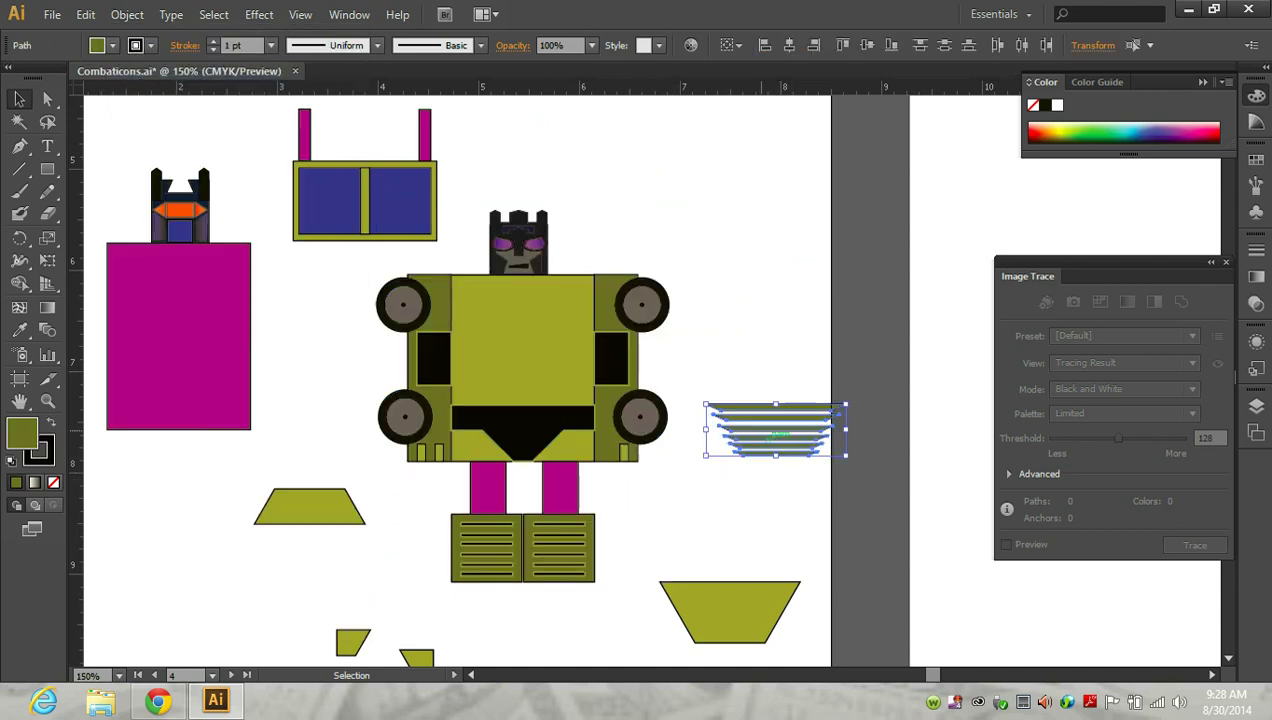
{"action": "left_click", "coordinate": [127, 14]}
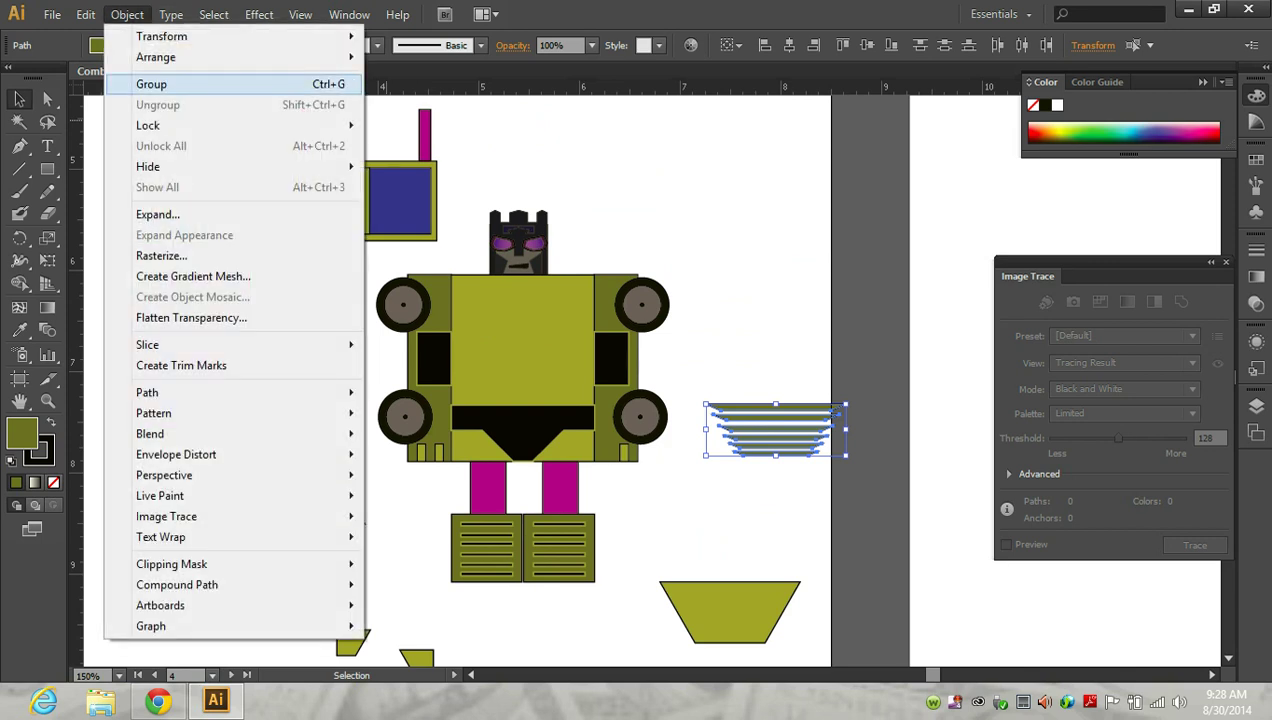
{"action": "left_click", "coordinate": [151, 82]}
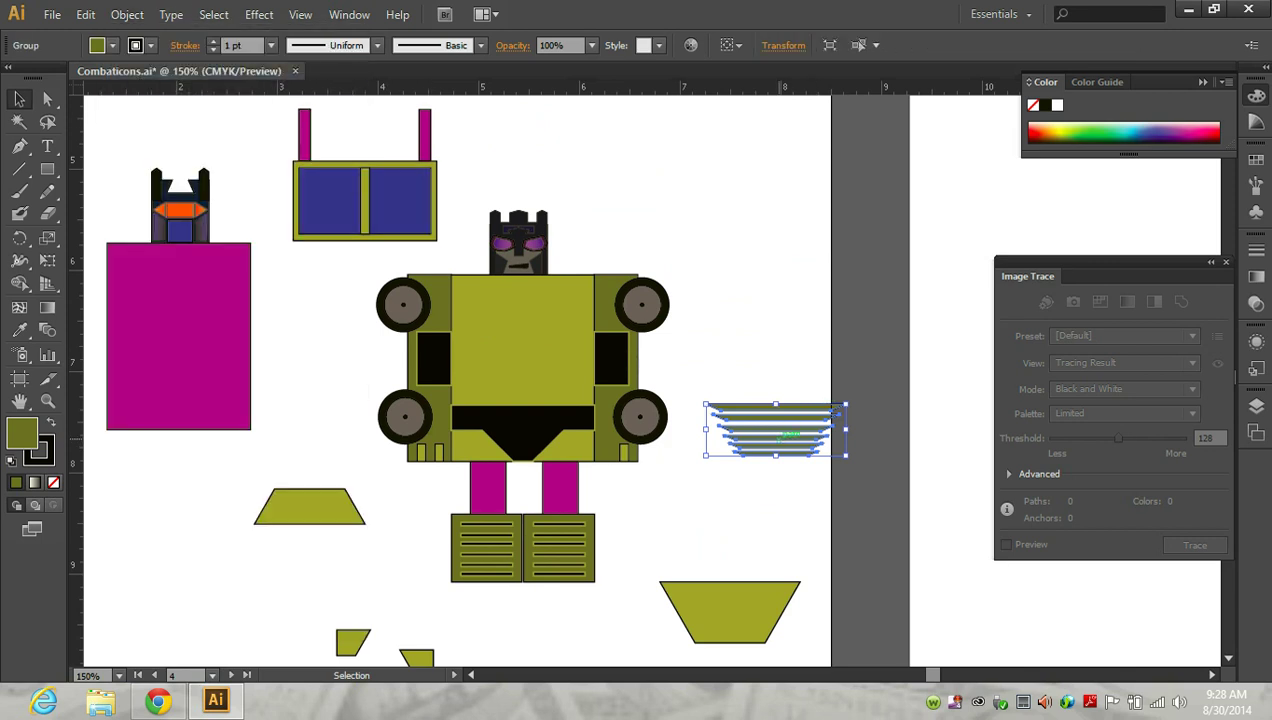
{"action": "left_click_drag", "start_coordinate": [785, 430], "coordinate": [520, 403]}
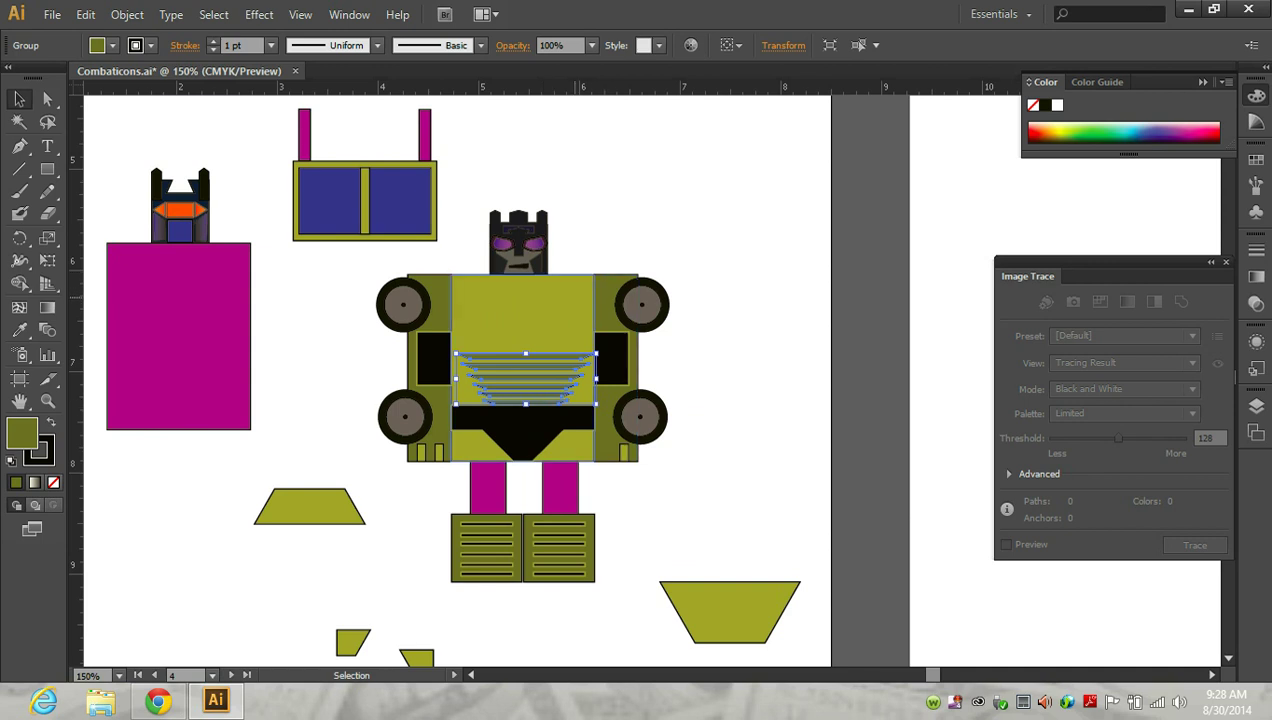
Center the grille bars and the robot group horizontally on each other.
{"action": "left_click", "coordinate": [520, 320], "text": "shift"}
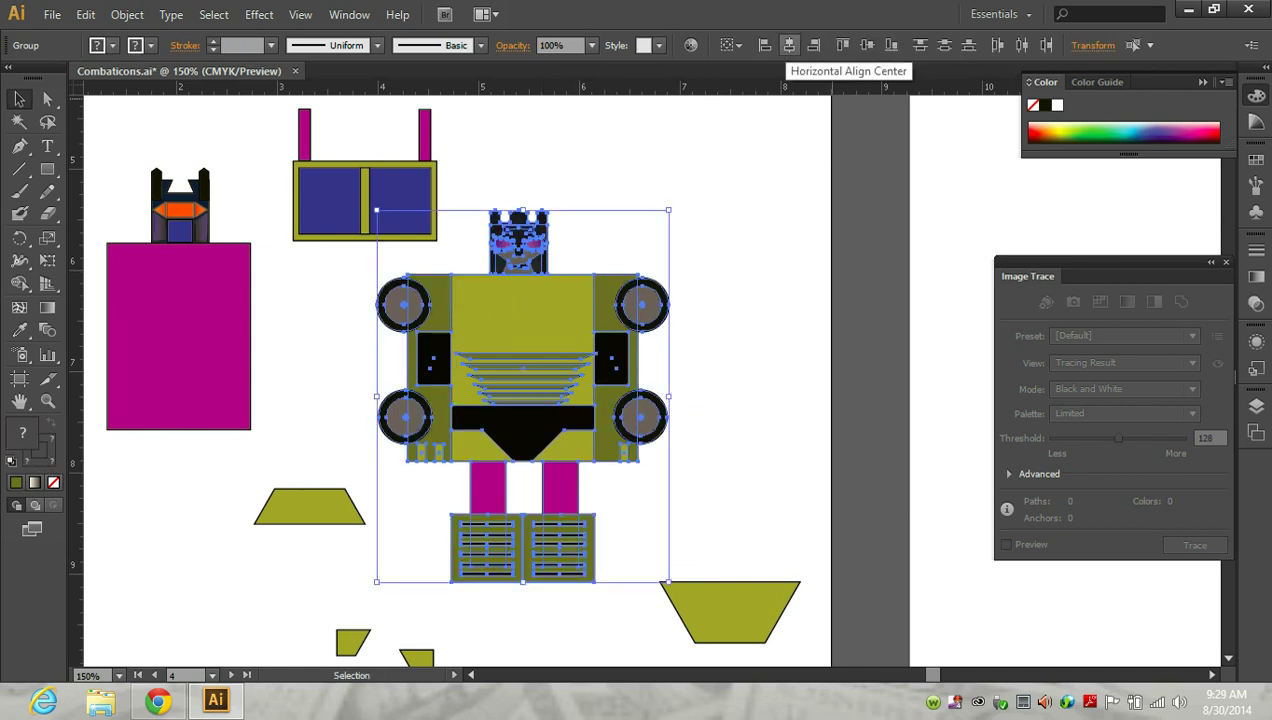
{"action": "left_click", "coordinate": [789, 45]}
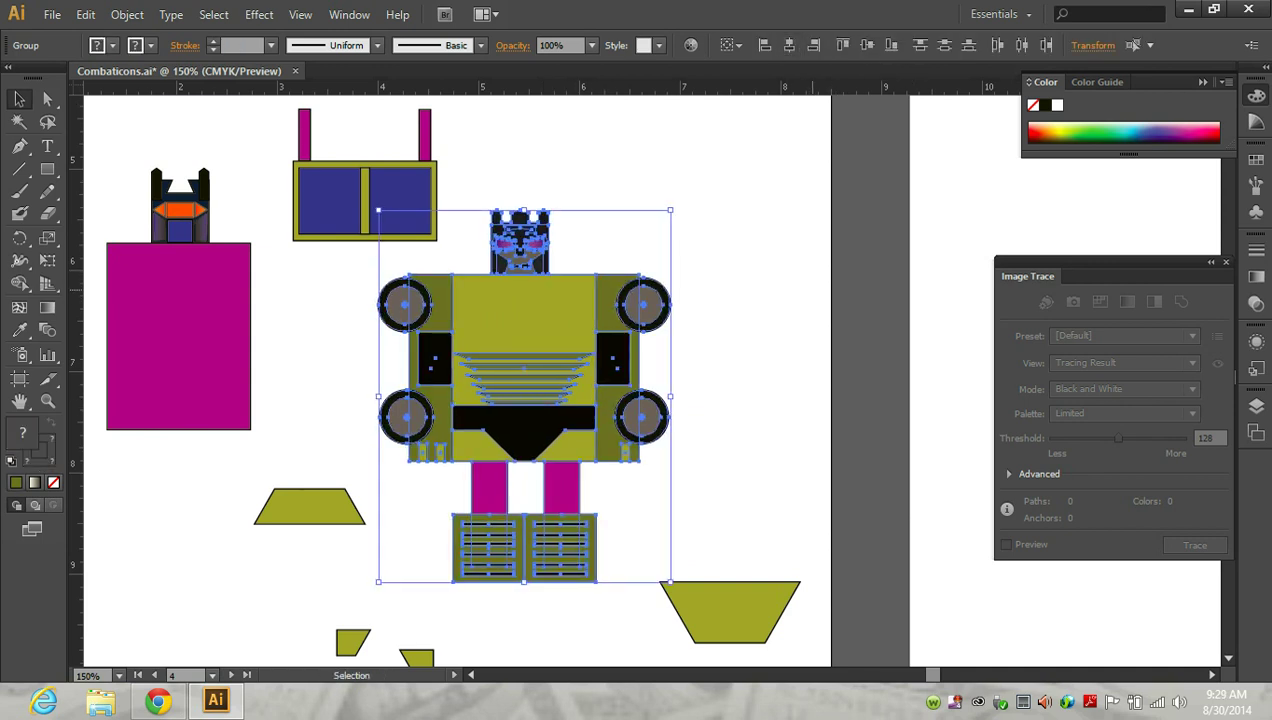
{"action": "key", "text": "ctrl+shift+a"}
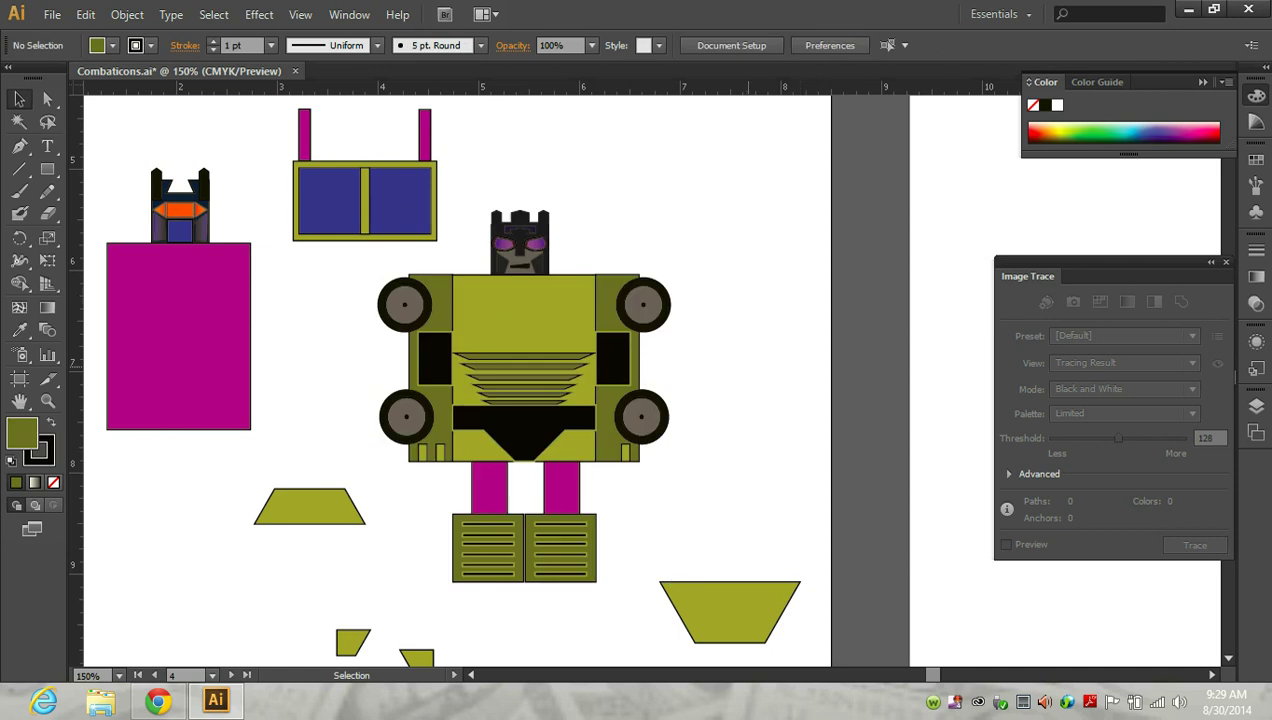
Move the magenta-bodied figure and the chest window with its posts out to the artboard's right edge.
{"action": "key", "text": "ctrl+minus"}
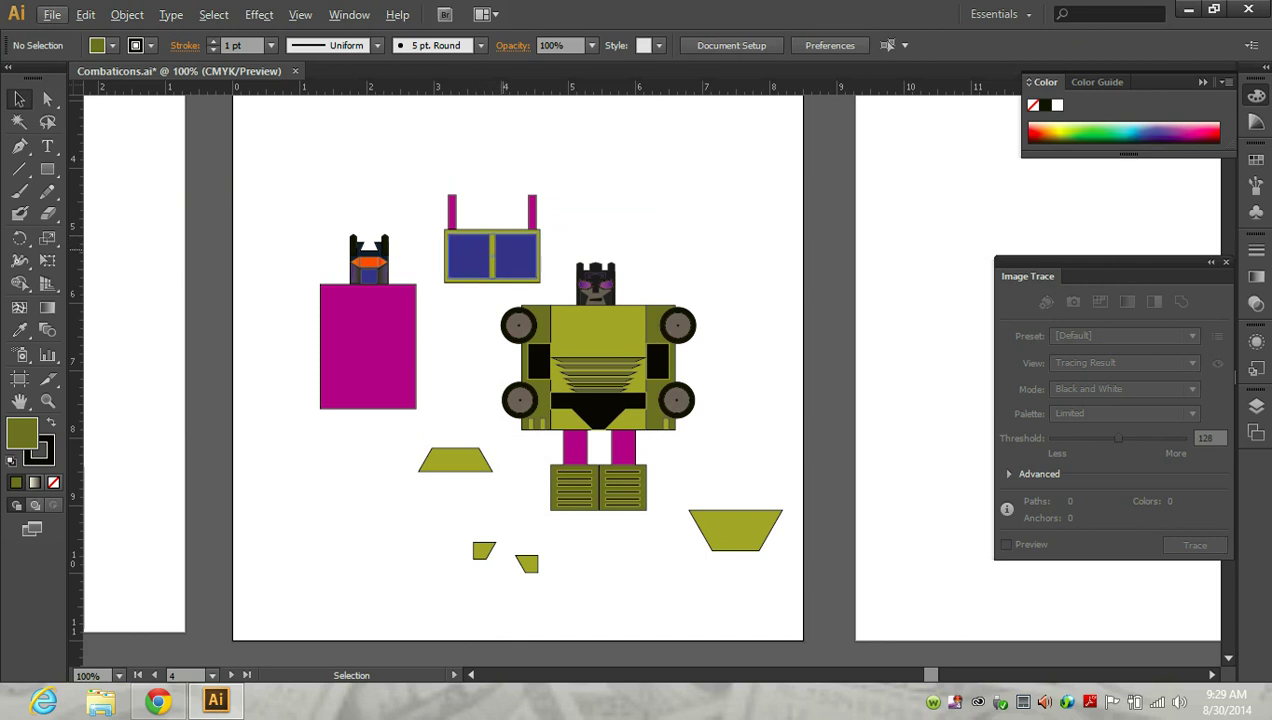
{"action": "left_click_drag", "start_coordinate": [307, 241], "coordinate": [420, 411]}
{"action": "left_click_drag", "start_coordinate": [368, 345], "coordinate": [762, 214]}
{"action": "left_click_drag", "start_coordinate": [416, 192], "coordinate": [555, 284]}
{"action": "left_click_drag", "start_coordinate": [492, 222], "coordinate": [792, 380]}
Move the robot with its grille to the artboard's upper-left area and bring the two small cut-corner pieces beside it.
{"action": "left_click_drag", "start_coordinate": [557, 347], "coordinate": [700, 514]}
{"action": "left_click_drag", "start_coordinate": [633, 387], "coordinate": [382, 230]}
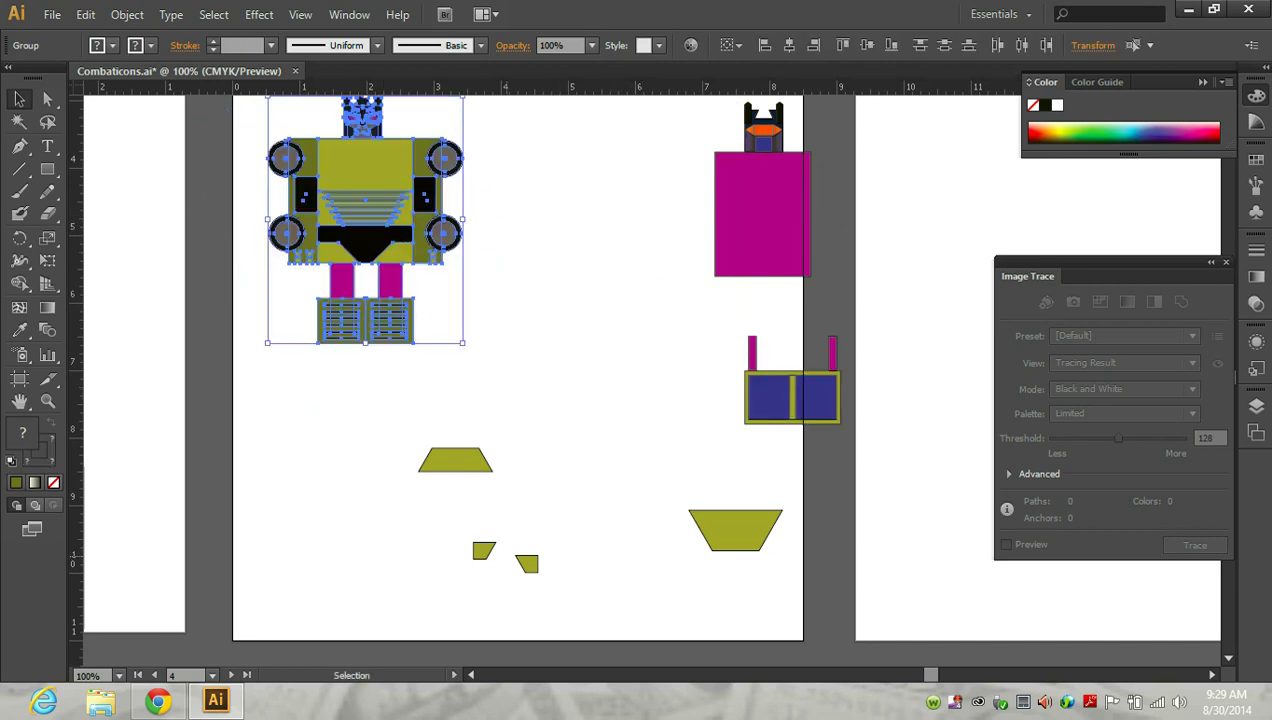
{"action": "left_click_drag", "start_coordinate": [483, 550], "coordinate": [517, 252]}
{"action": "left_click_drag", "start_coordinate": [528, 560], "coordinate": [527, 196]}
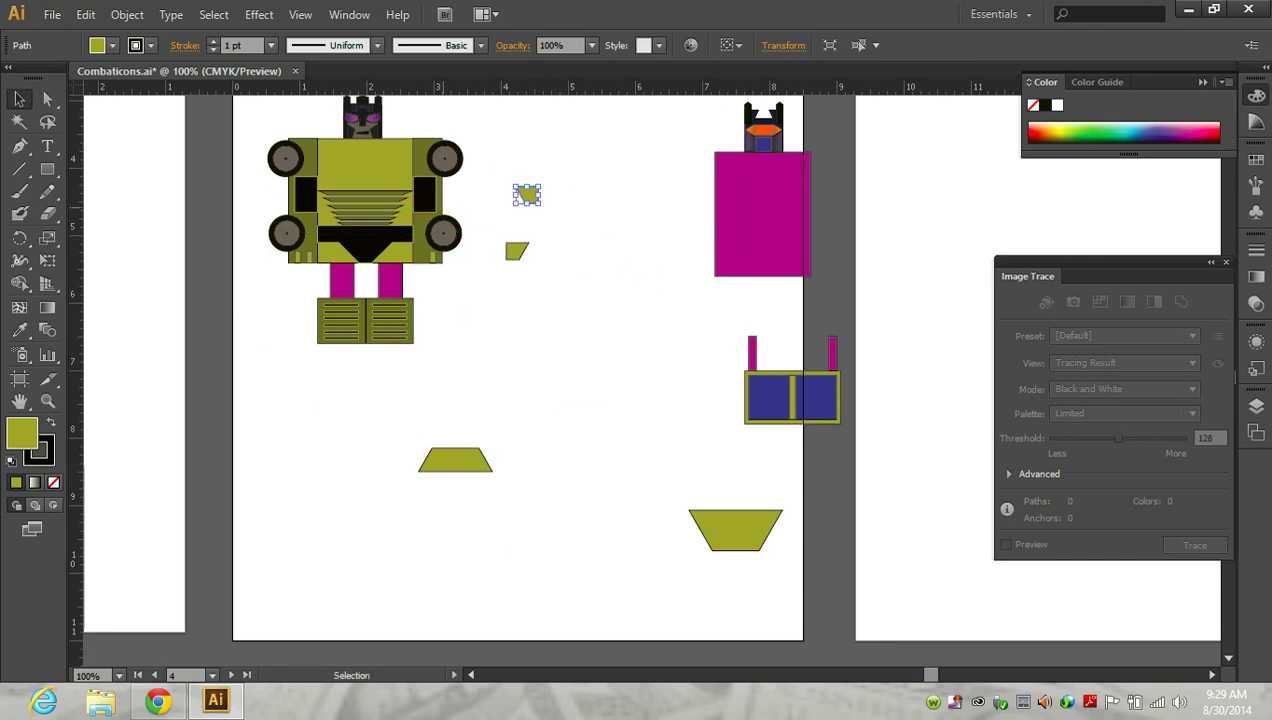
Ungroup the robot and delete the entire side block right of the torso, including its wheels and black panel.
{"action": "scroll", "coordinate": [449, 203], "scroll_direction": "up", "scroll_amount": 2}
{"action": "scroll", "coordinate": [449, 203], "scroll_direction": "down", "scroll_amount": 1}
{"action": "scroll", "coordinate": [436, 241], "scroll_direction": "up", "scroll_amount": 3}
{"action": "left_click_drag", "start_coordinate": [118, 108], "coordinate": [414, 538]}
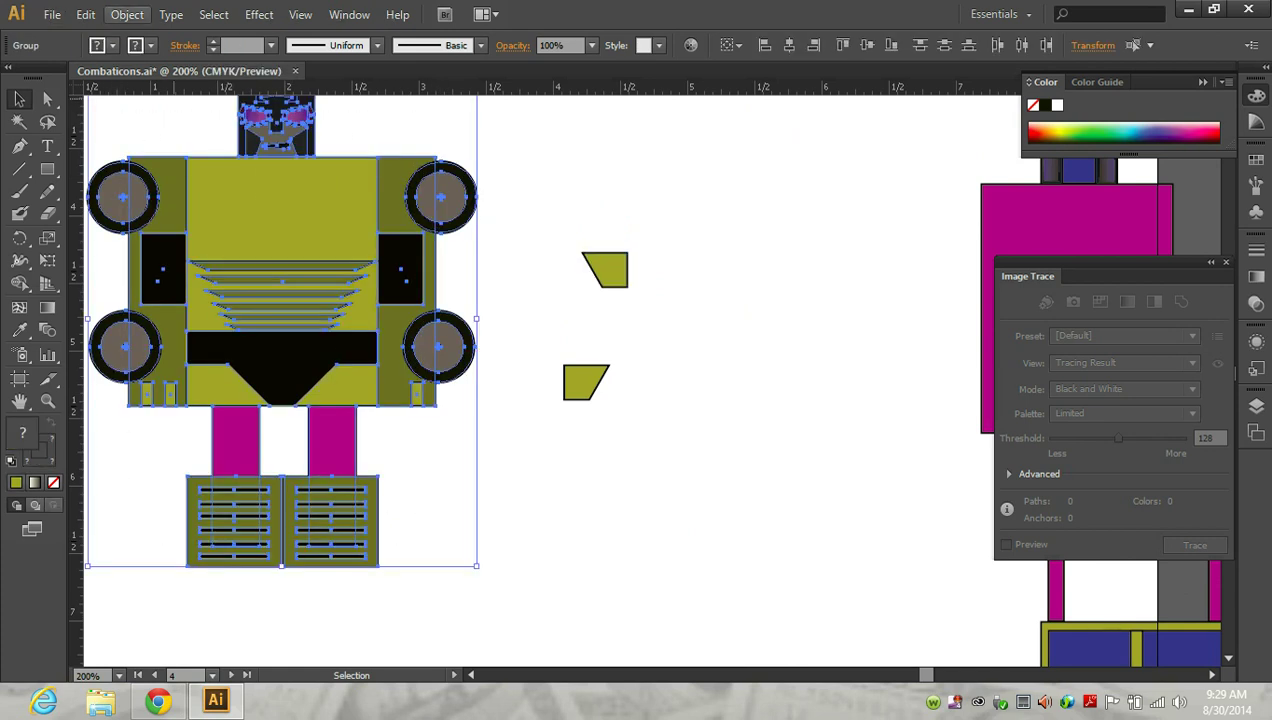
{"action": "left_click", "coordinate": [127, 14]}
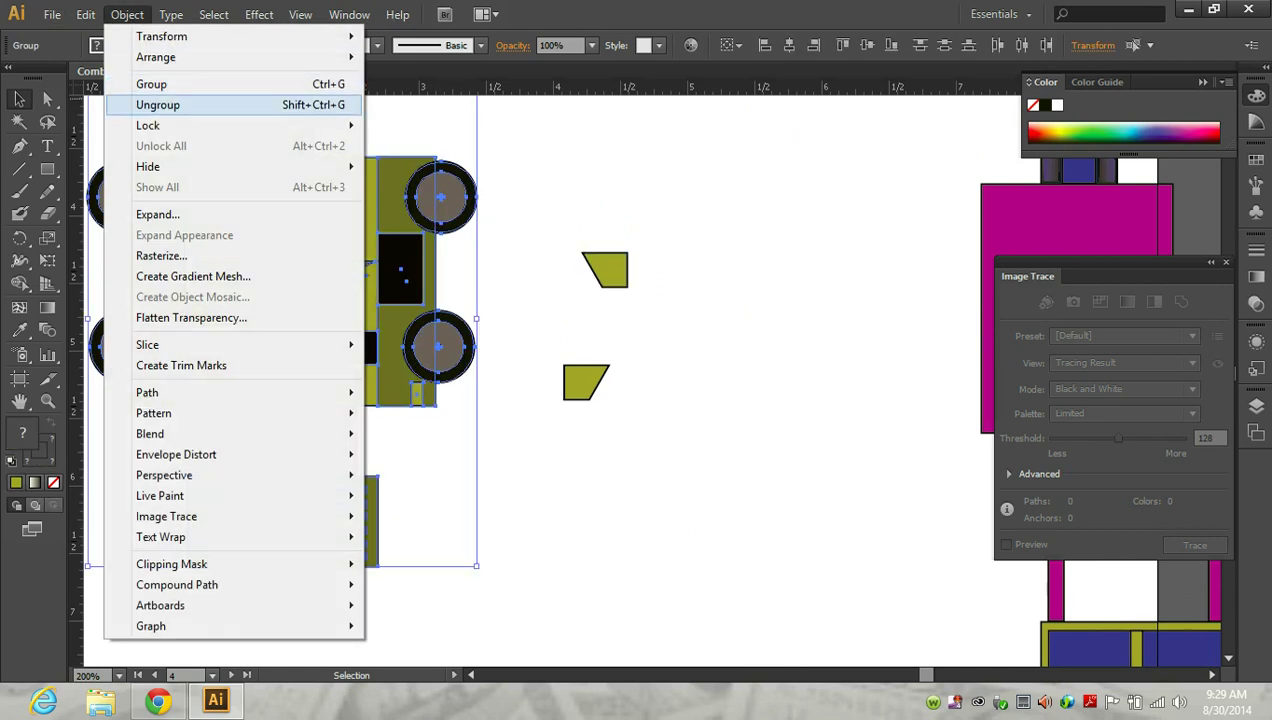
{"action": "left_click", "coordinate": [158, 105]}
{"action": "left_click", "coordinate": [517, 227]}
{"action": "left_click_drag", "start_coordinate": [395, 130], "coordinate": [422, 368]}
{"action": "key", "text": "Delete"}
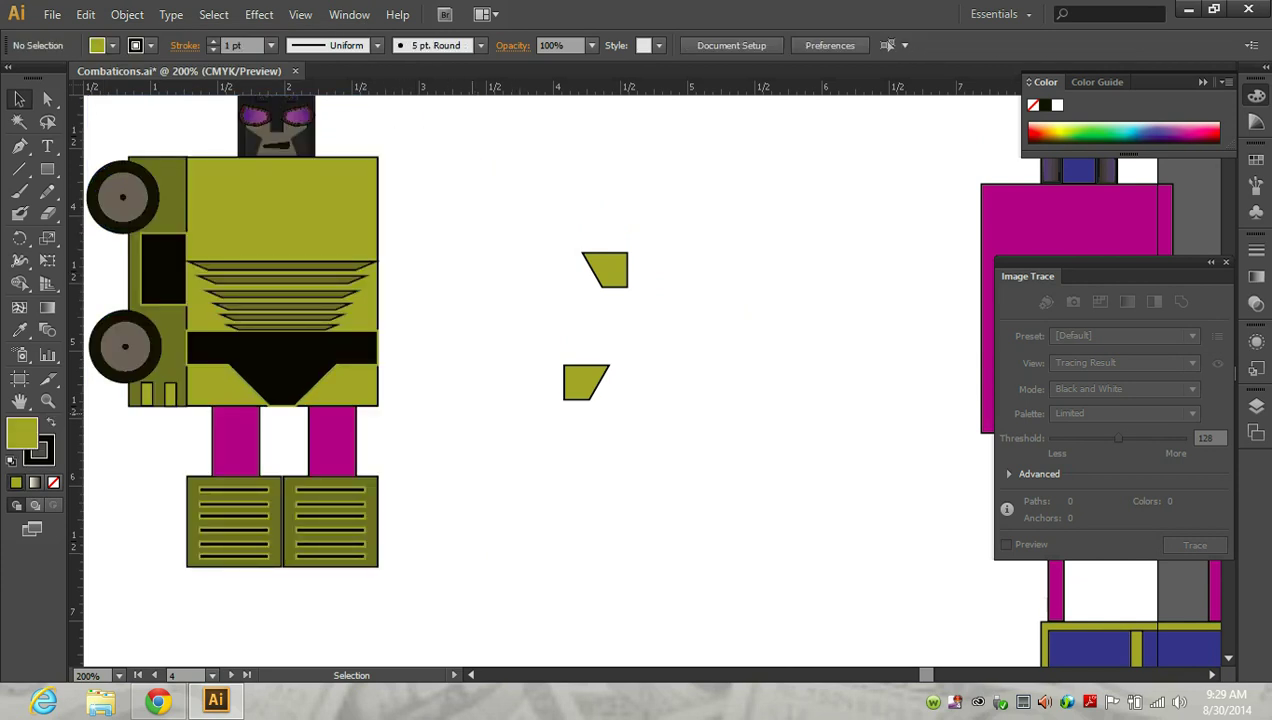
Fit the two cut-corner pieces onto the left side block beside the upper and lower wheels, turning the lower one 90 degrees.
{"action": "left_click_drag", "start_coordinate": [610, 264], "coordinate": [176, 175]}
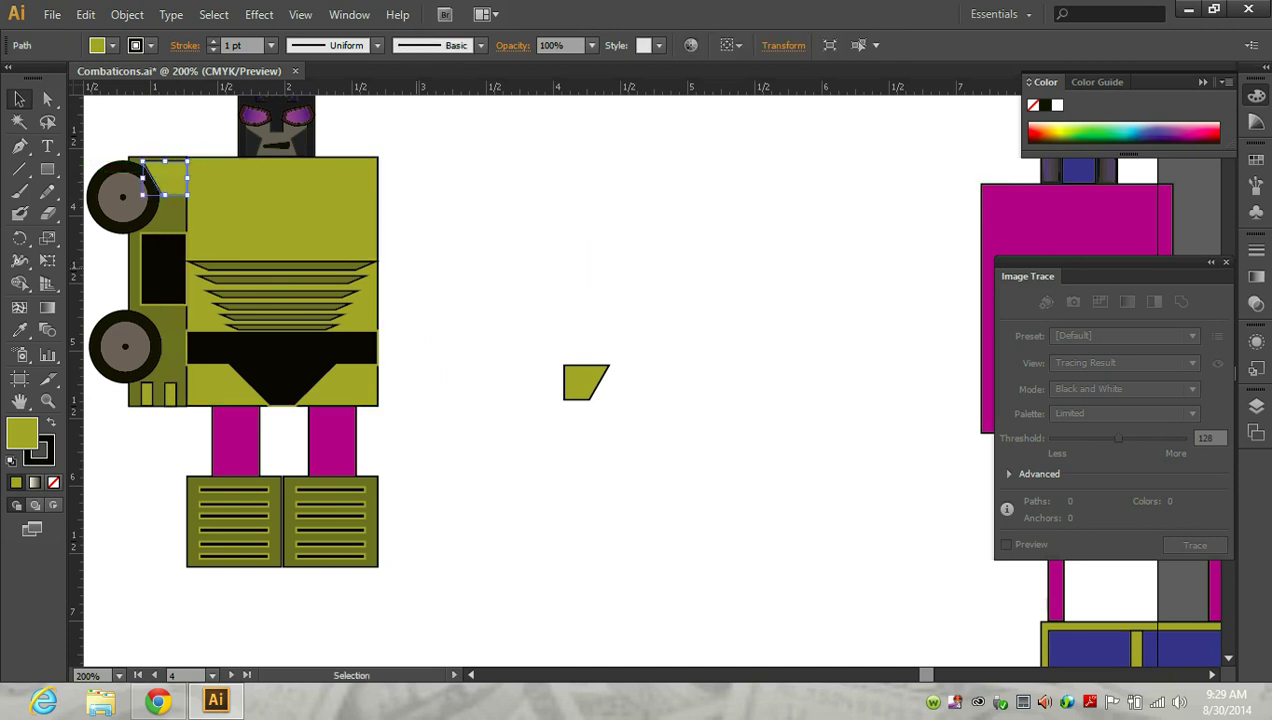
{"action": "left_click_drag", "start_coordinate": [586, 382], "coordinate": [470, 343]}
{"action": "left_click", "coordinate": [509, 360]}
{"action": "left_click_drag", "start_coordinate": [489, 368], "coordinate": [172, 328]}
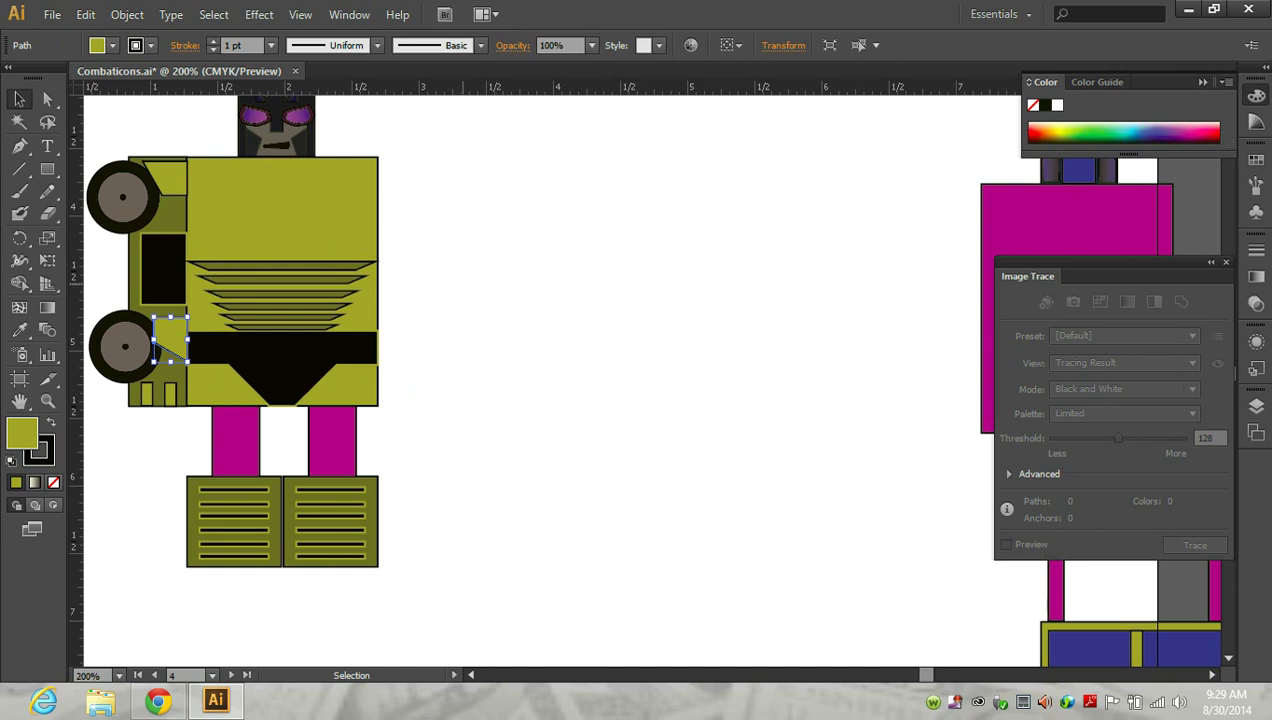
{"action": "key", "text": "ctrl+shift+a"}
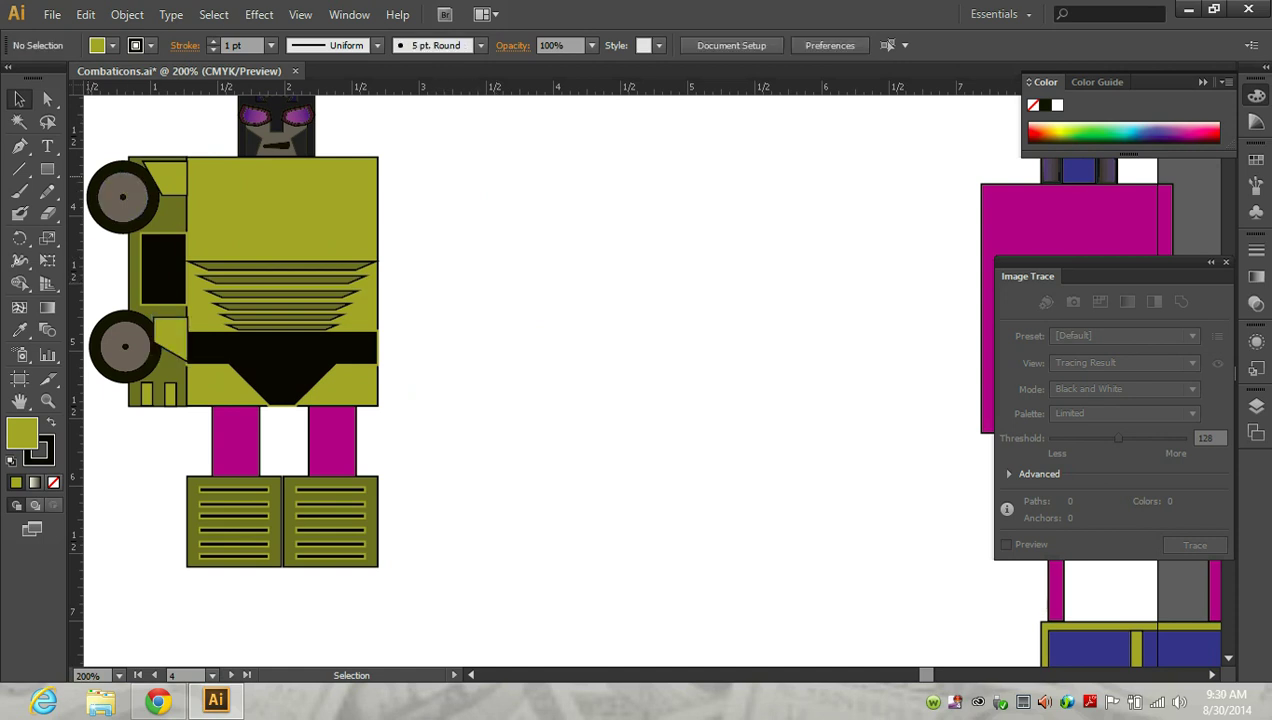
Group all parts of the left side block and place a duplicate of it beyond the torso's right side.
{"action": "left_click_drag", "start_coordinate": [105, 160], "coordinate": [184, 428]}
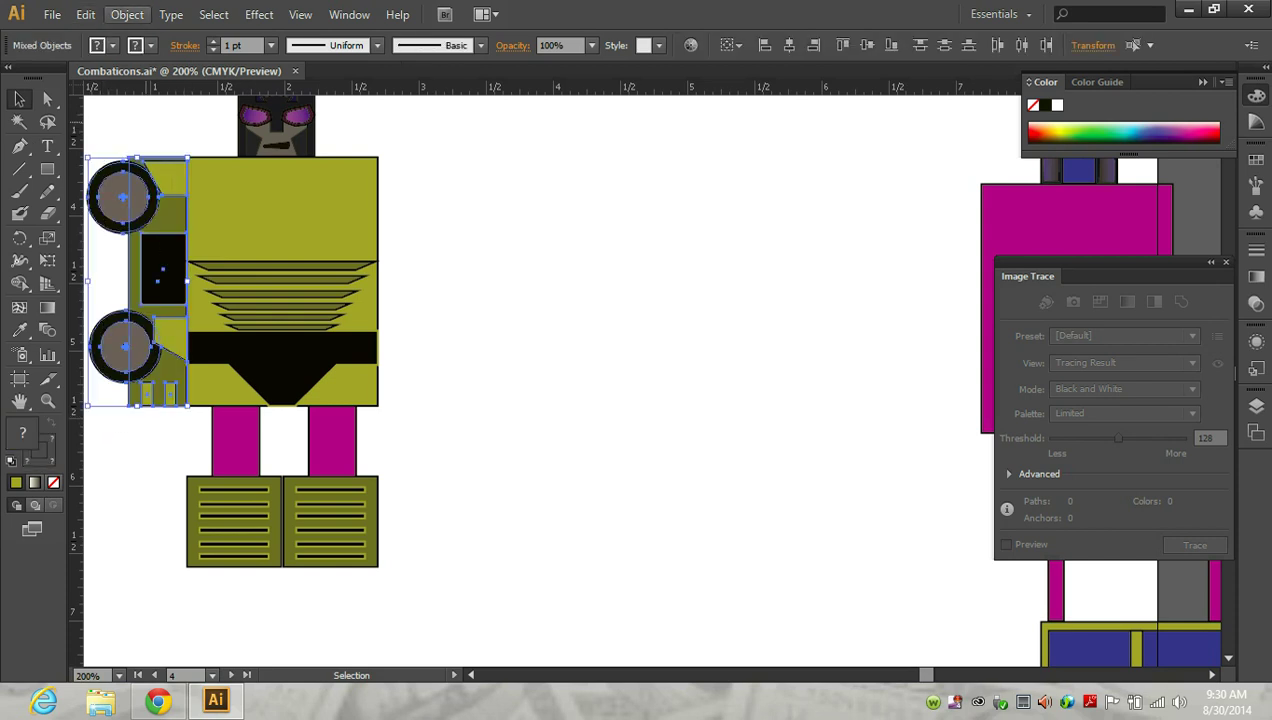
{"action": "left_click", "coordinate": [127, 14]}
{"action": "left_click", "coordinate": [152, 84]}
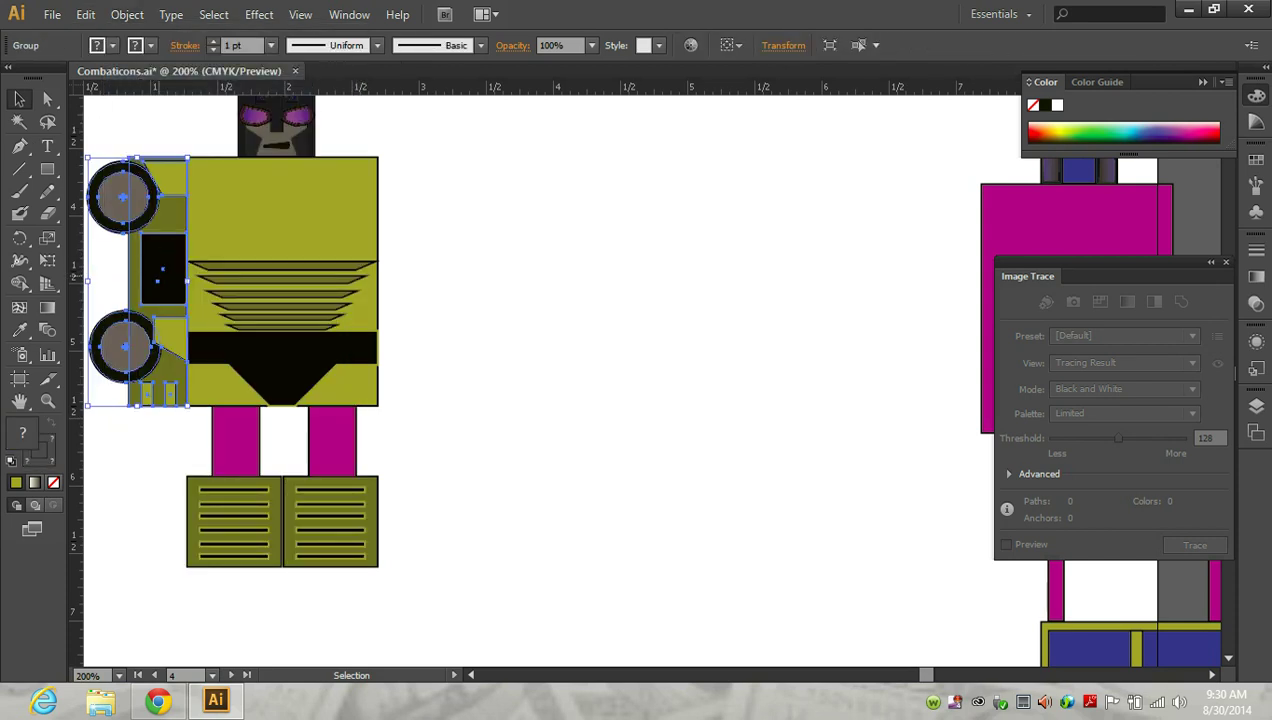
{"action": "left_click_drag", "start_coordinate": [160, 275], "coordinate": [485, 280]}
Reflect the duplicated side block across the vertical axis and set it against the torso's right edge.
{"action": "left_click", "coordinate": [127, 14]}
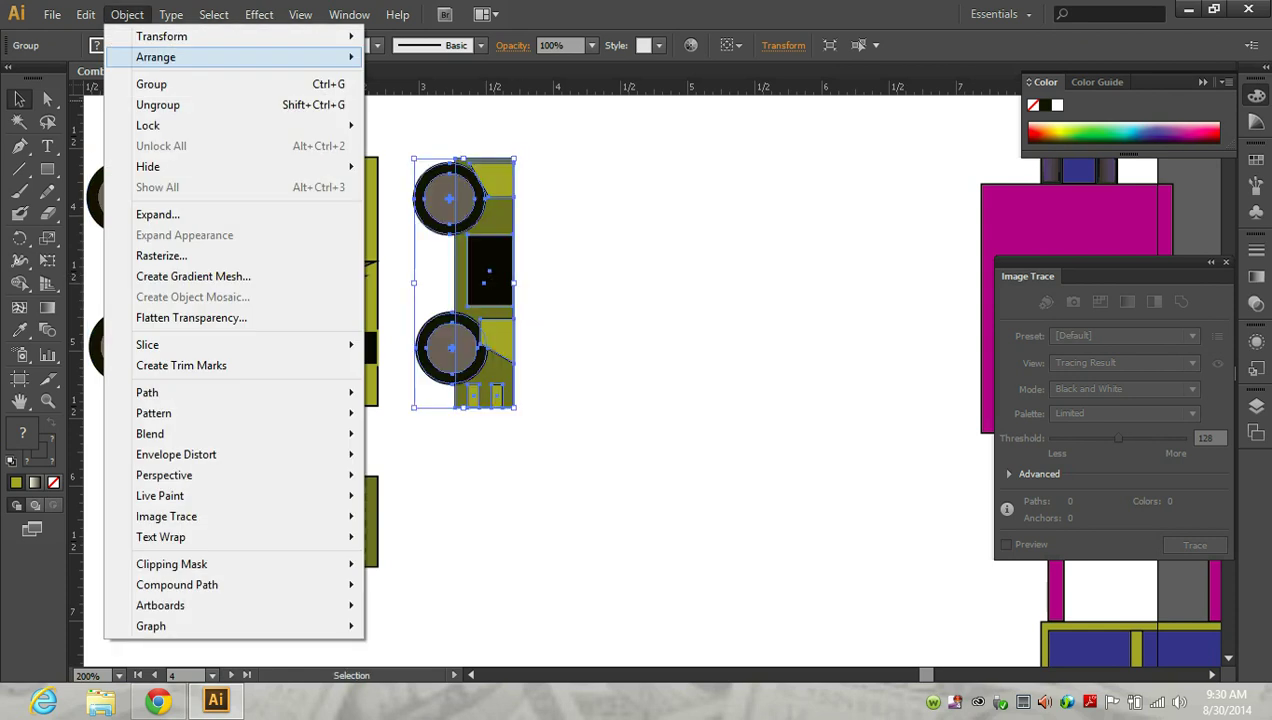
{"action": "mouse_move", "coordinate": [200, 57]}
{"action": "left_click", "coordinate": [127, 14]}
{"action": "left_click", "coordinate": [127, 14]}
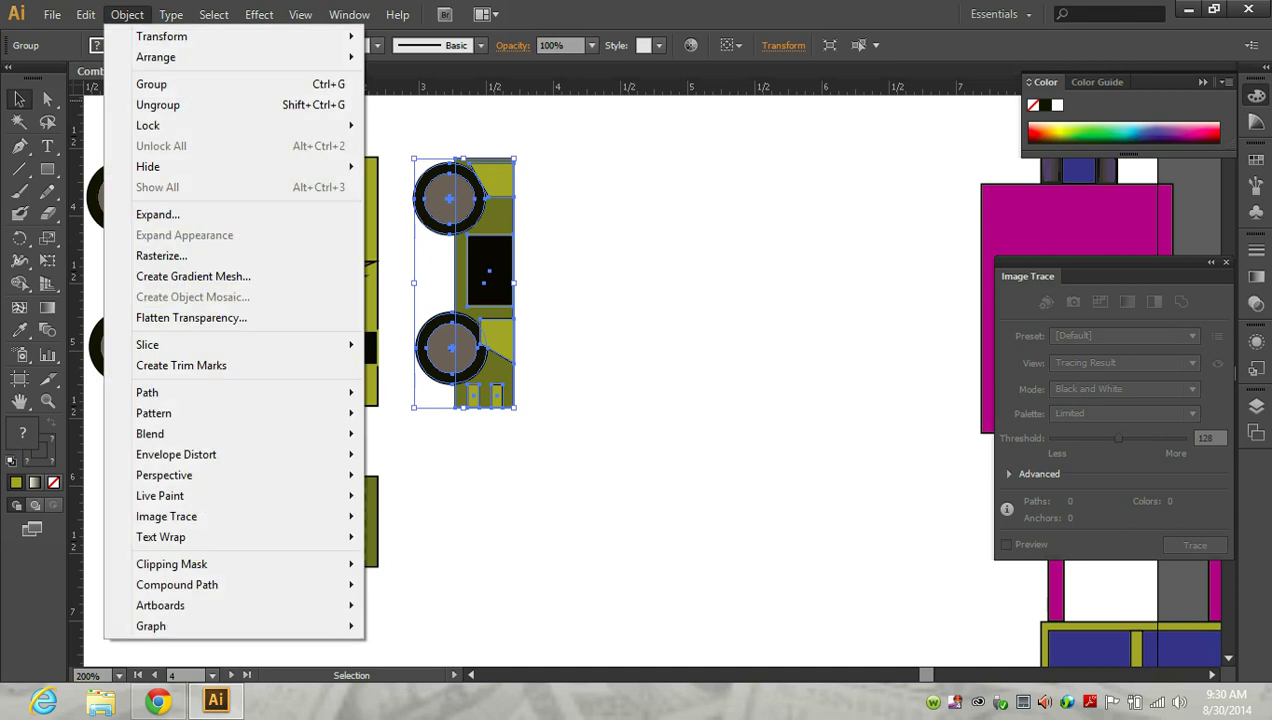
{"action": "left_click", "coordinate": [512, 105]}
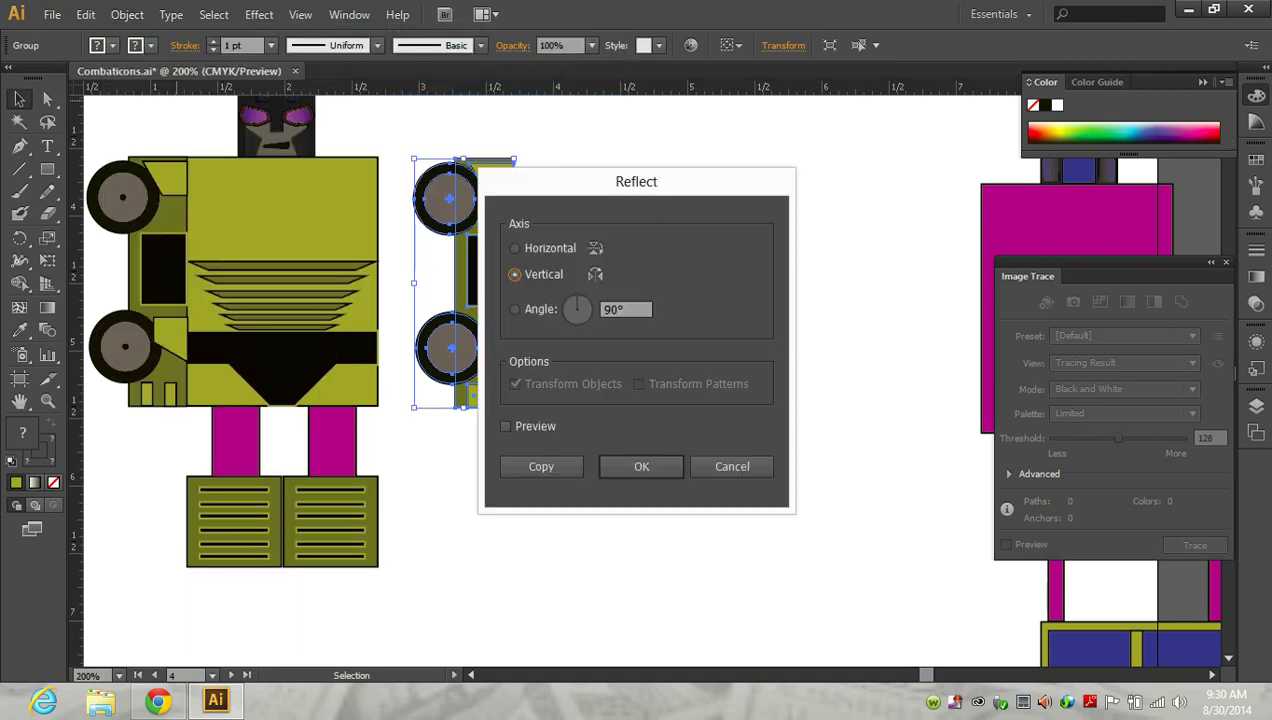
{"action": "key", "text": "Return"}
{"action": "left_click_drag", "start_coordinate": [462, 283], "coordinate": [422, 283]}
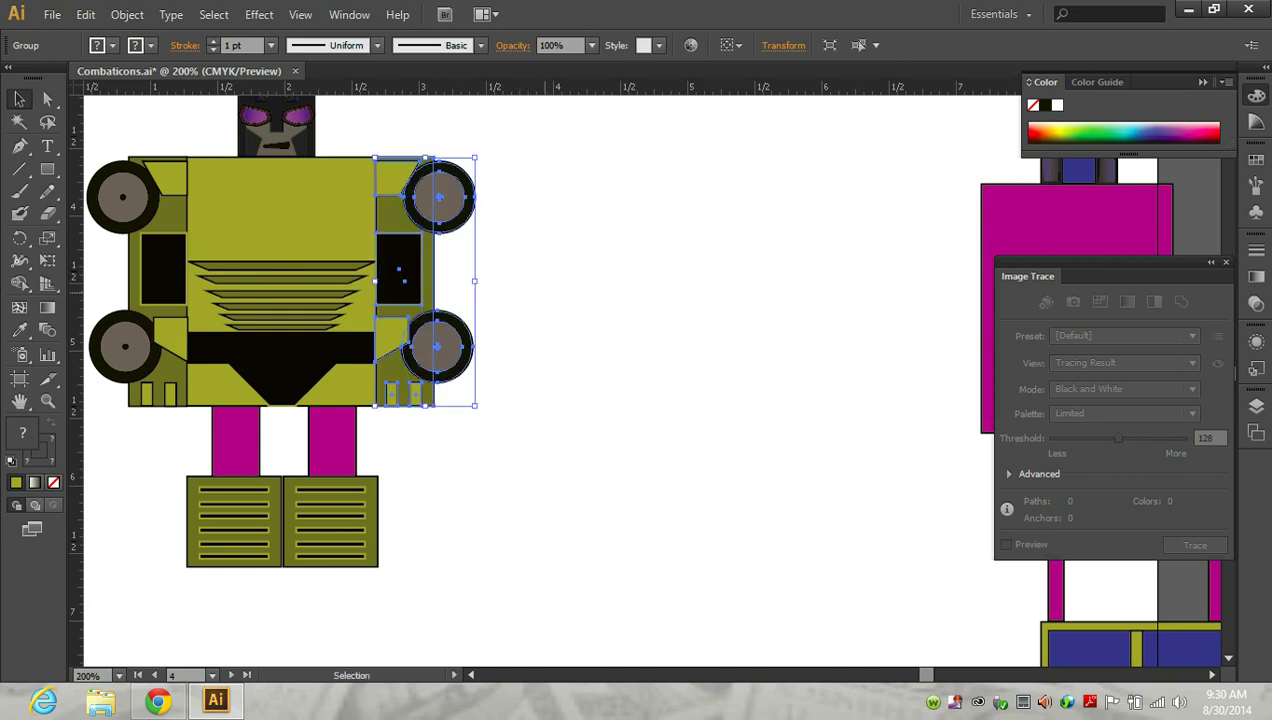
{"action": "key", "text": "ctrl+shift+a"}
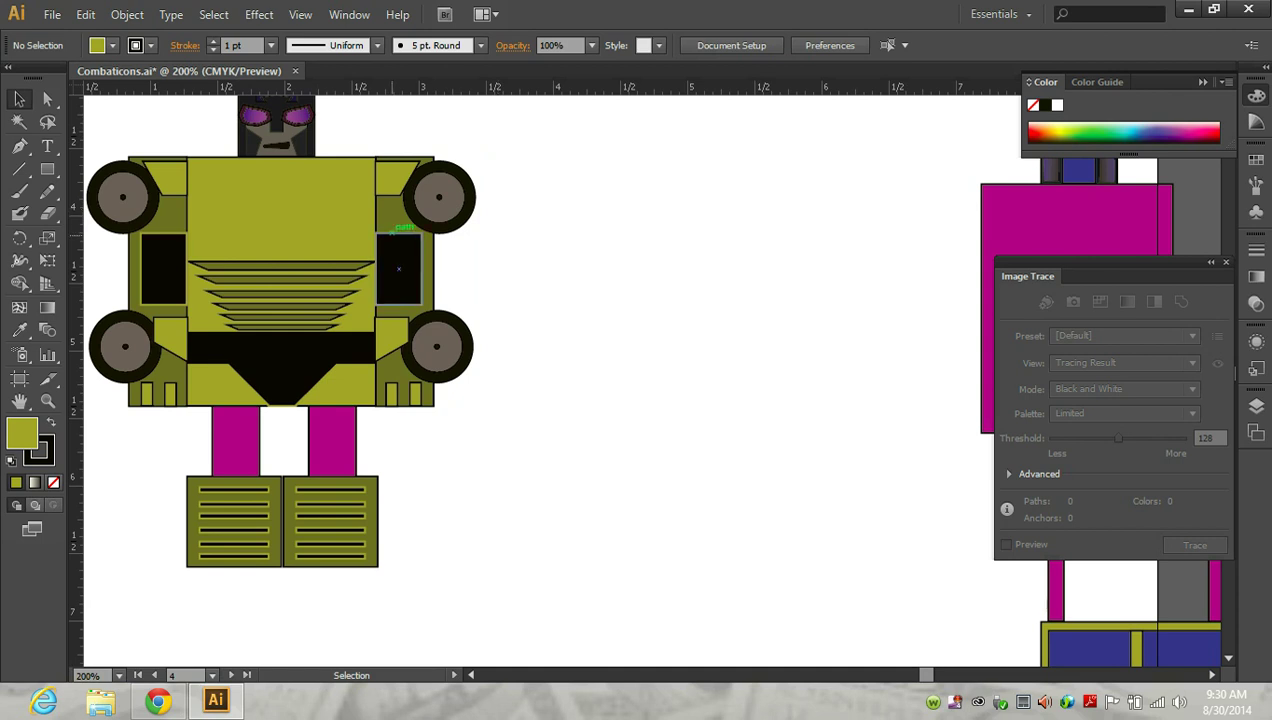
Nudge the right side block outward twice so its inner edge lines up with the torso's right edge.
{"action": "scroll", "coordinate": [249, 195], "scroll_direction": "up", "scroll_amount": 2}
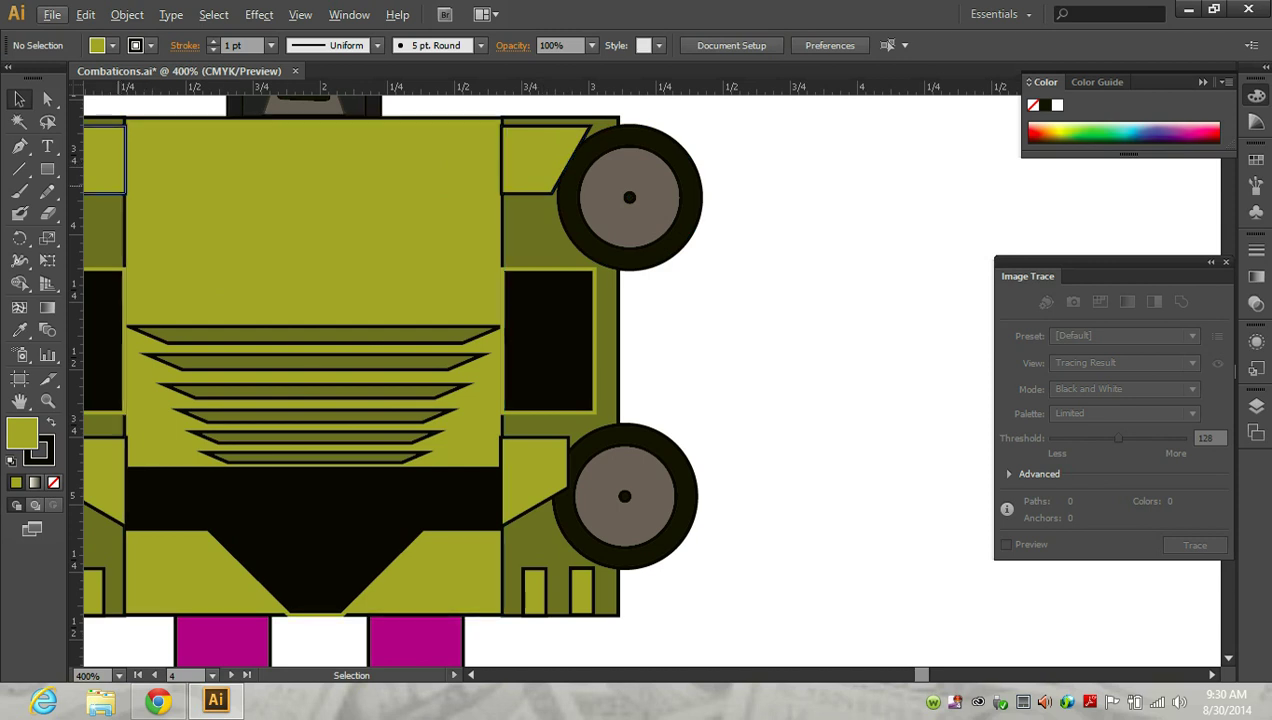
{"action": "left_click", "coordinate": [104, 330]}
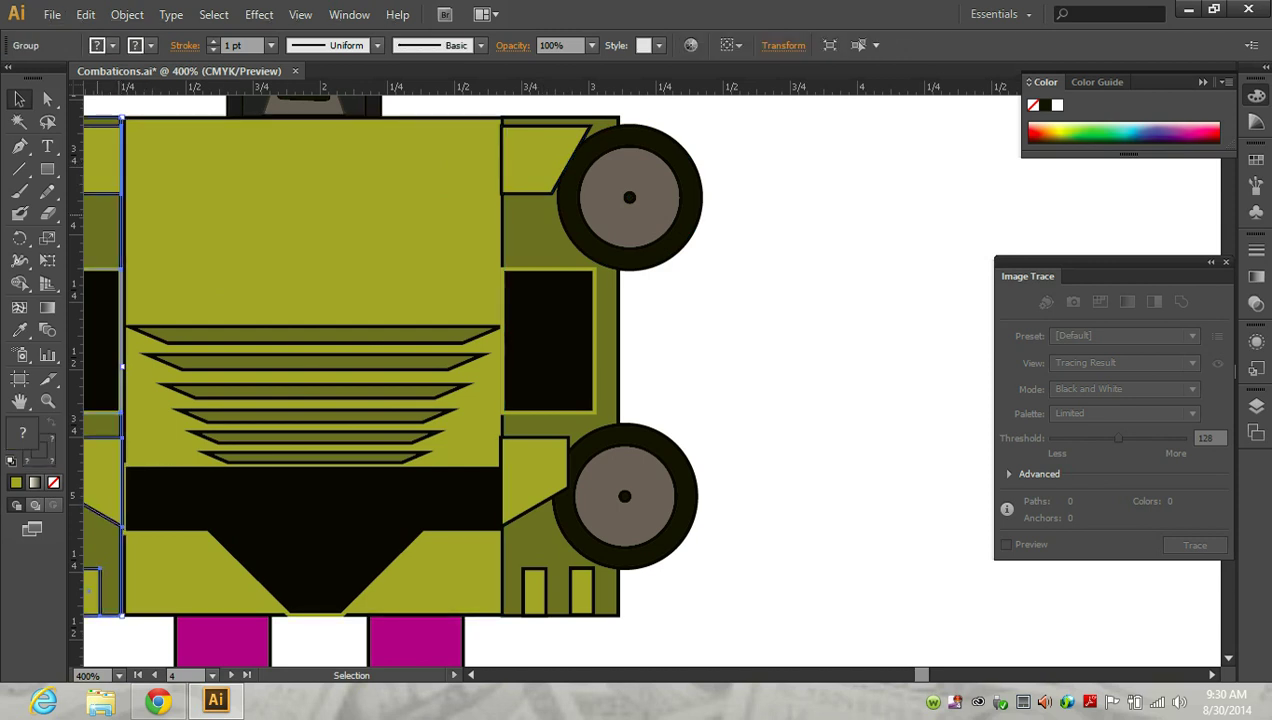
{"action": "left_click", "coordinate": [560, 366]}
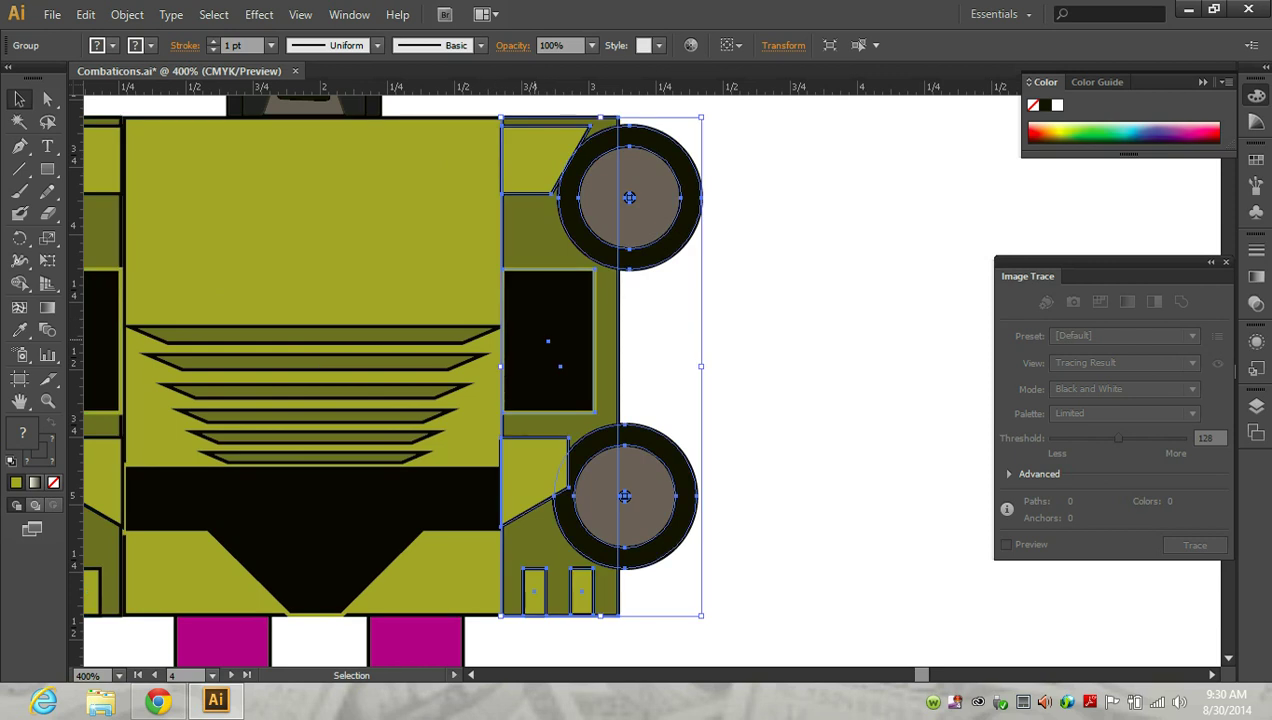
{"action": "key", "text": "Right"}
{"action": "key", "text": "ctrl+shift+a"}
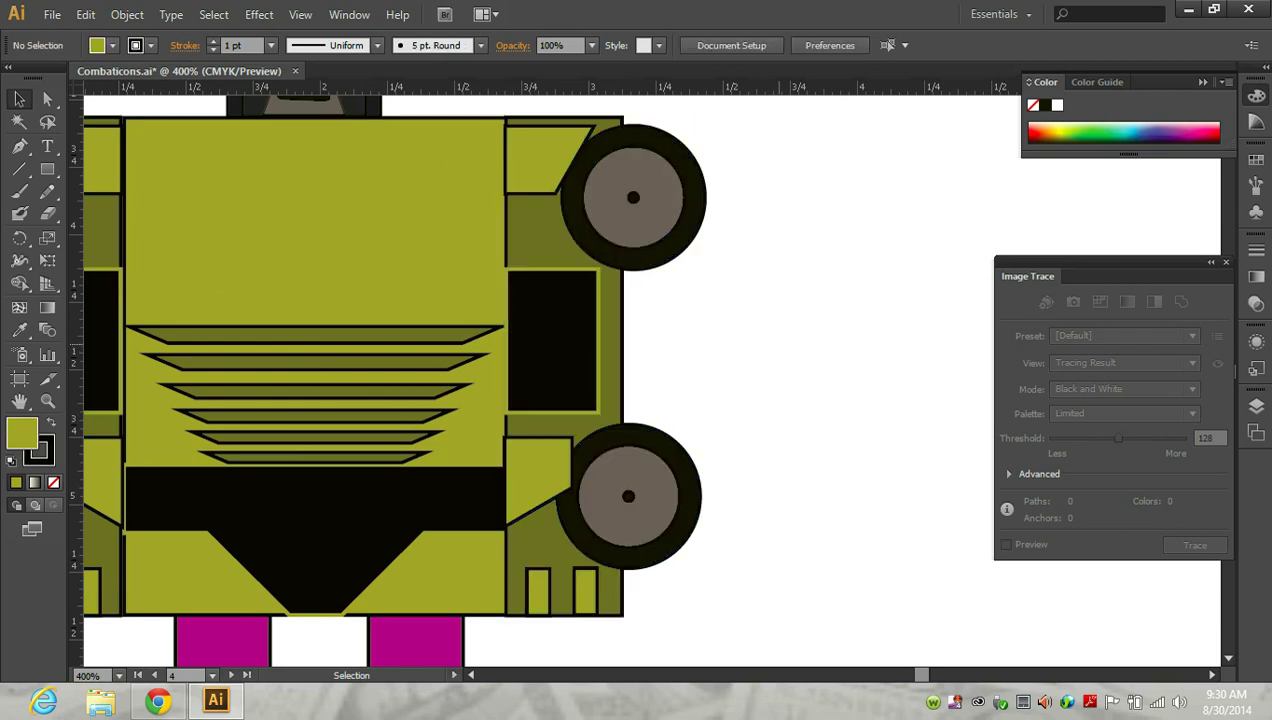
{"action": "left_click", "coordinate": [551, 341]}
{"action": "key", "text": "Right"}
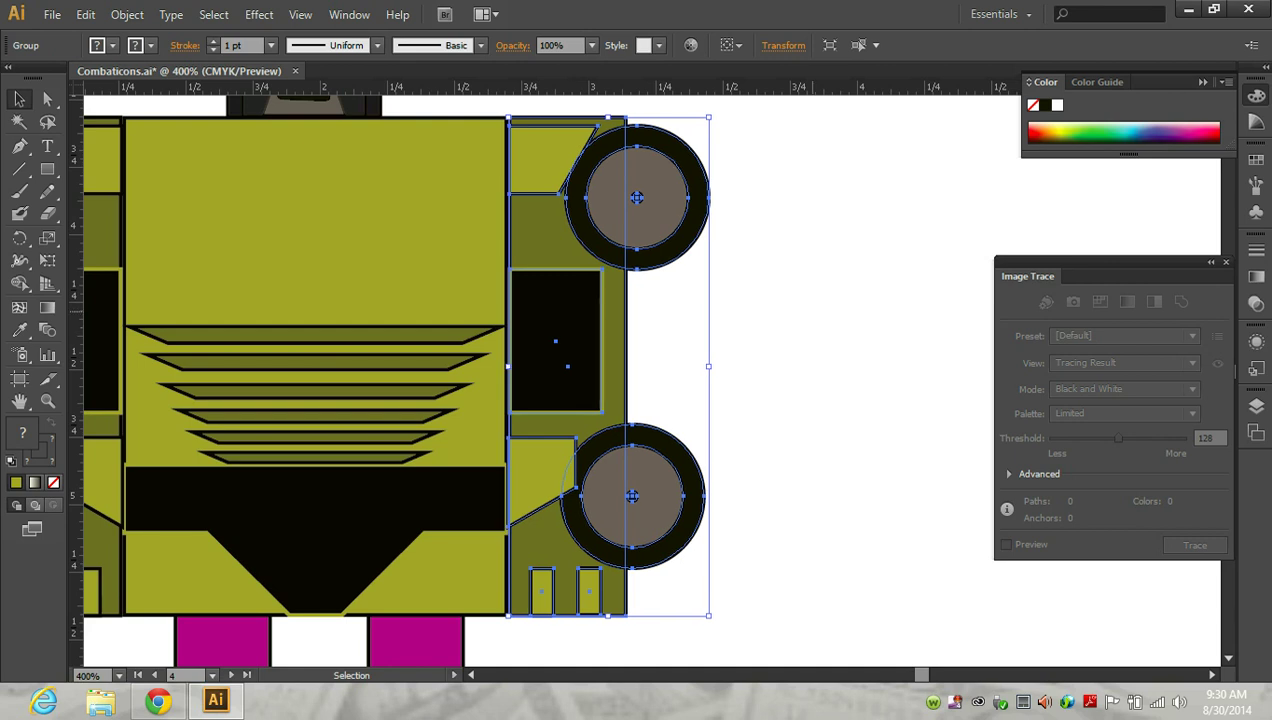
{"action": "key", "text": "ctrl+shift+a"}
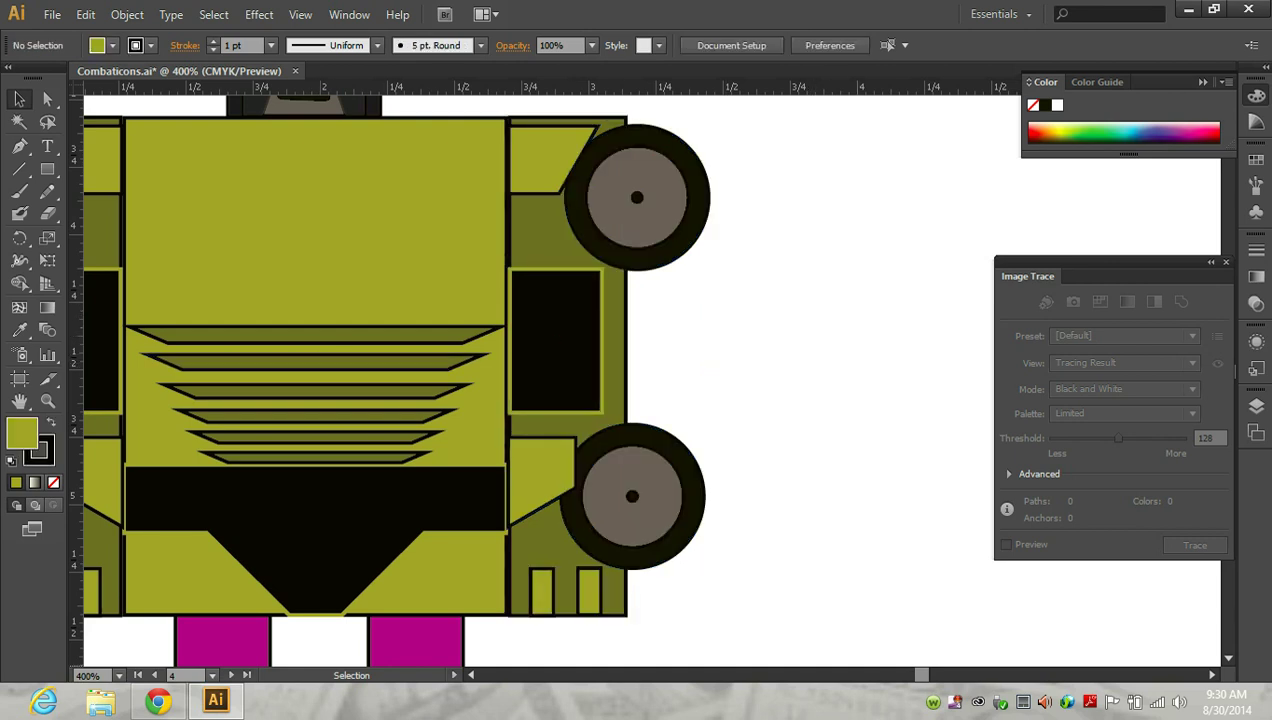
Align the top edges of the left and right side blocks.
{"action": "scroll", "coordinate": [222, 366], "scroll_direction": "right", "scroll_amount": 3}
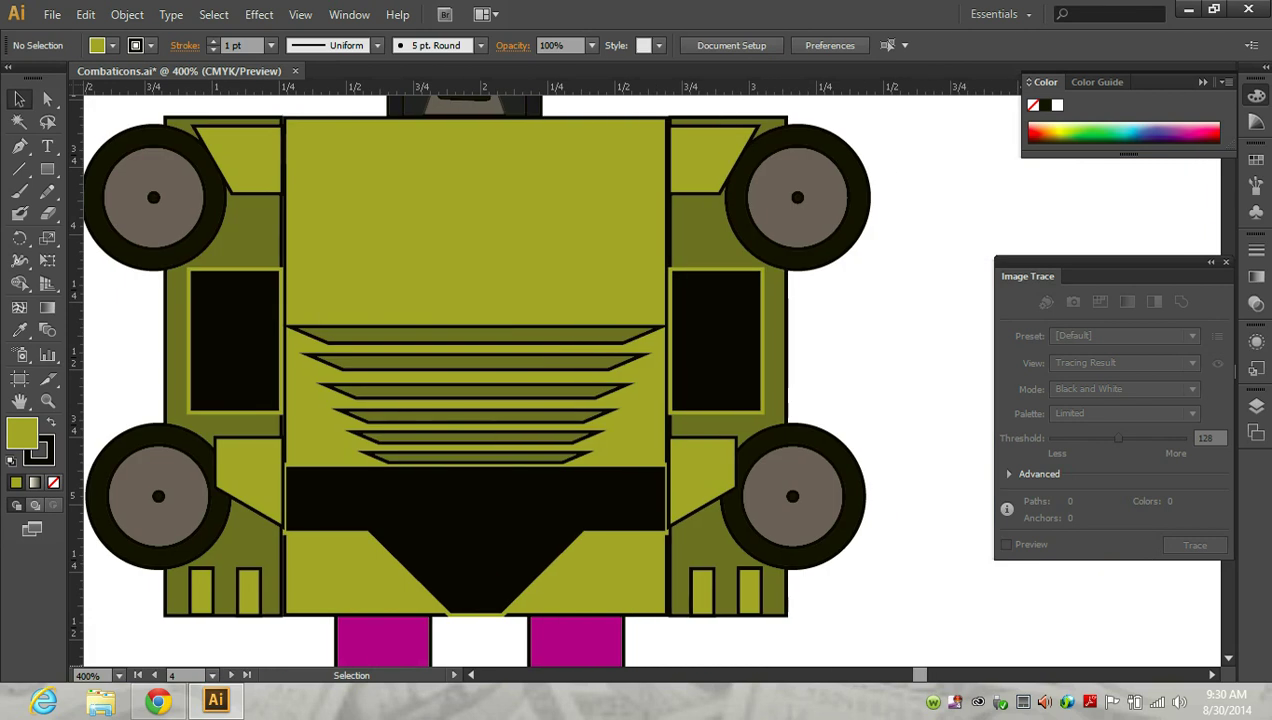
{"action": "left_click", "coordinate": [222, 366]}
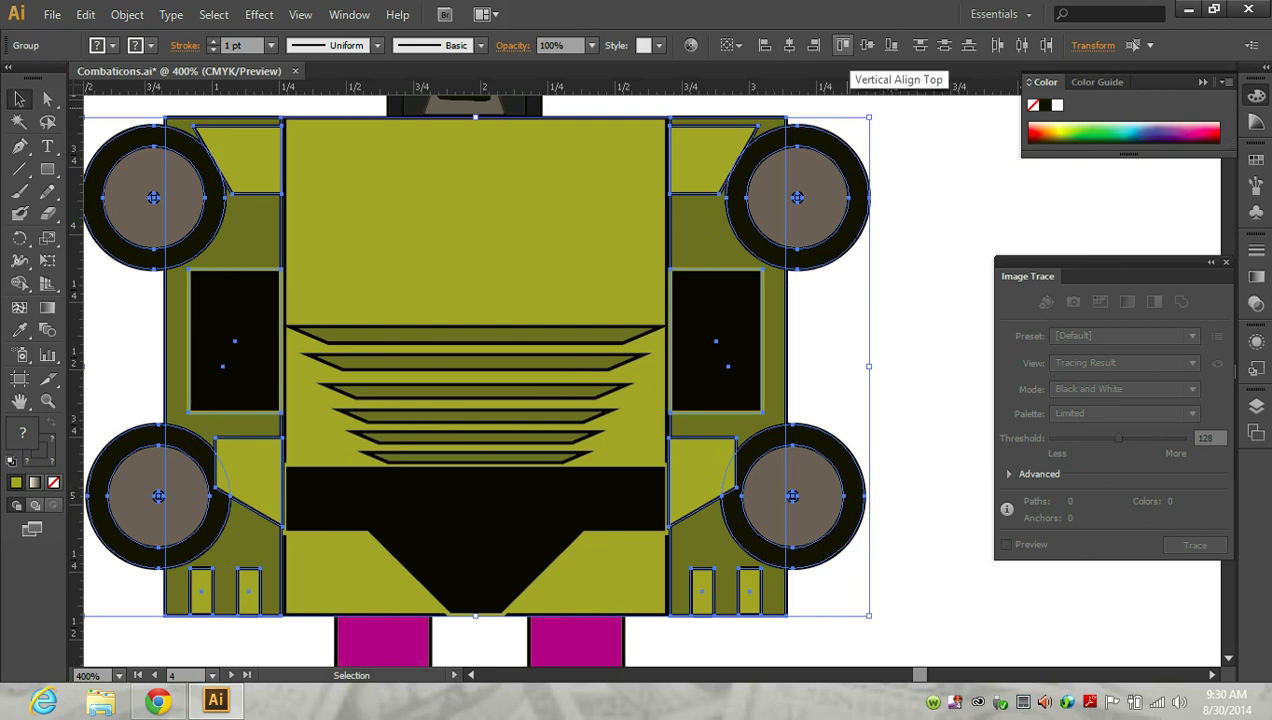
{"action": "key", "text": "ctrl+shift+a"}
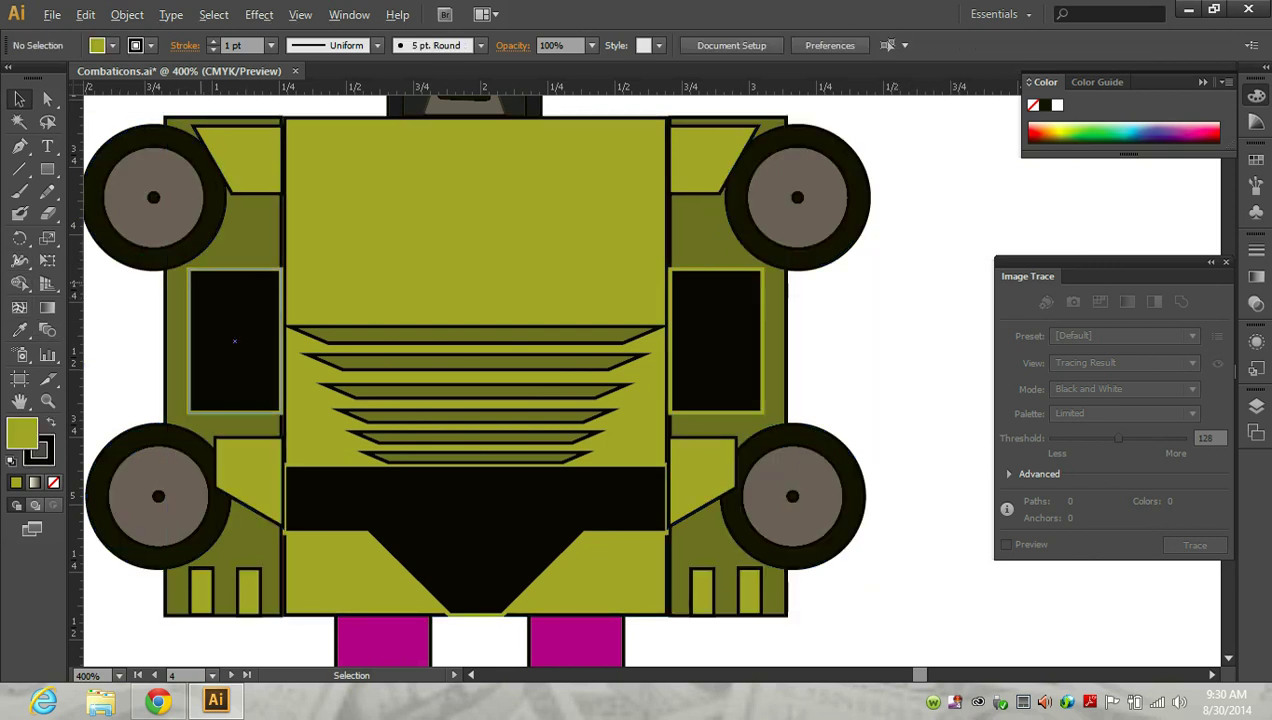
Shift the left side block slightly inward so its edge meets the torso's left edge.
{"action": "scroll", "coordinate": [234, 341], "scroll_direction": "up", "scroll_amount": 2}
{"action": "scroll", "coordinate": [270, 410], "scroll_direction": "up", "scroll_amount": 2}
{"action": "scroll", "coordinate": [248, 532], "scroll_direction": "up", "scroll_amount": 3}
{"action": "left_click_drag", "start_coordinate": [366, 626], "coordinate": [373, 626]}
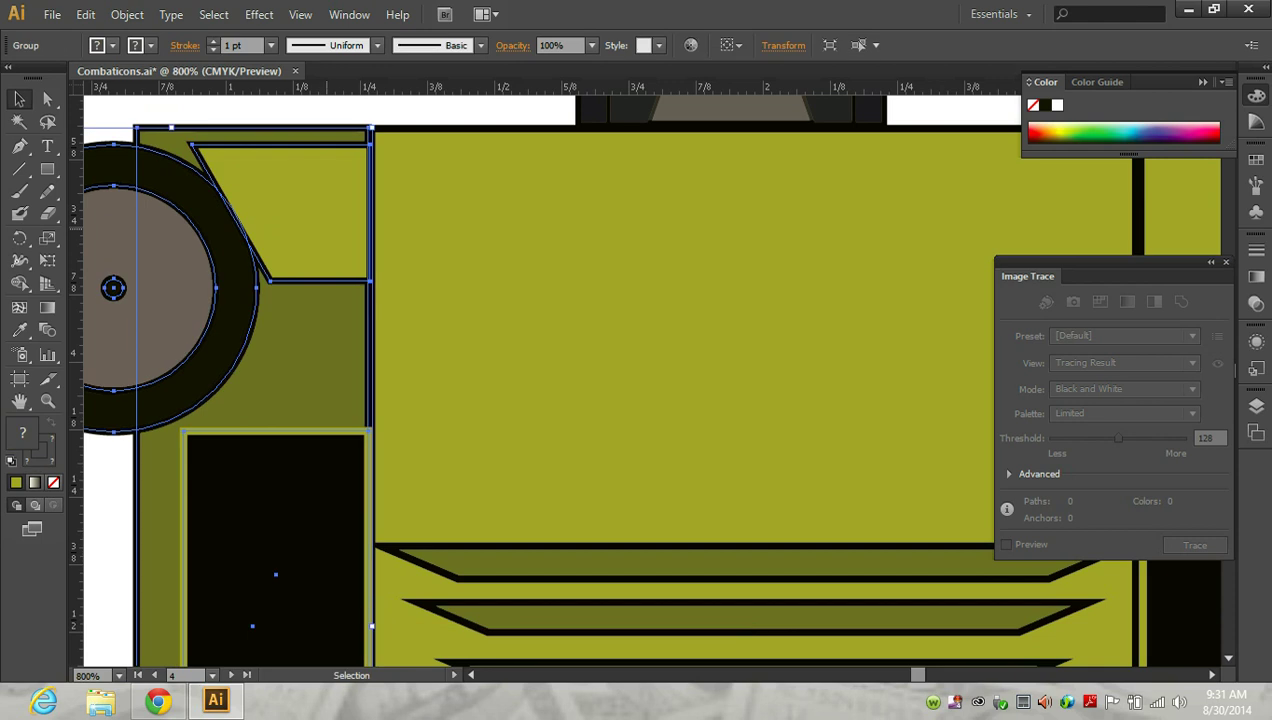
{"action": "key", "text": "ctrl+shift+a"}
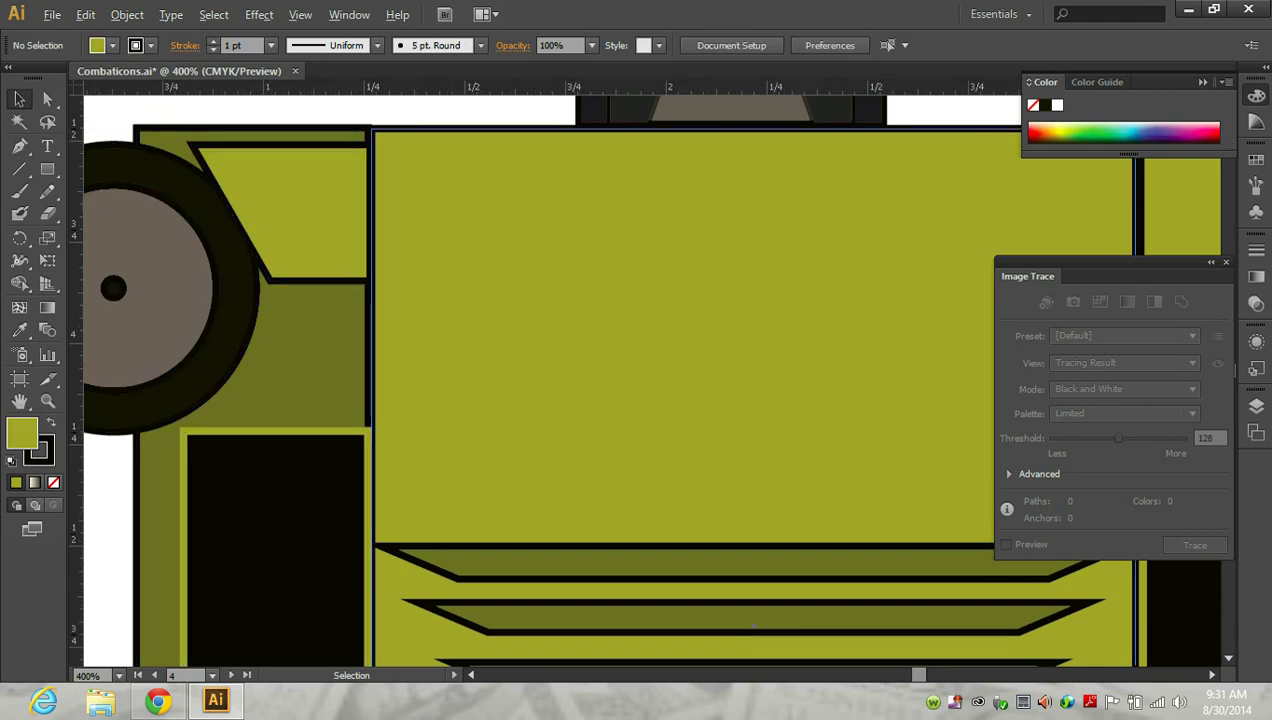
Shift the right side block slightly inward so its edge meets the torso's right edge.
{"action": "key", "text": "ctrl+minus"}
{"action": "key", "text": "ctrl+minus"}
{"action": "key", "text": "ctrl+plus"}
{"action": "left_click_drag", "start_coordinate": [921, 294], "coordinate": [918, 293]}
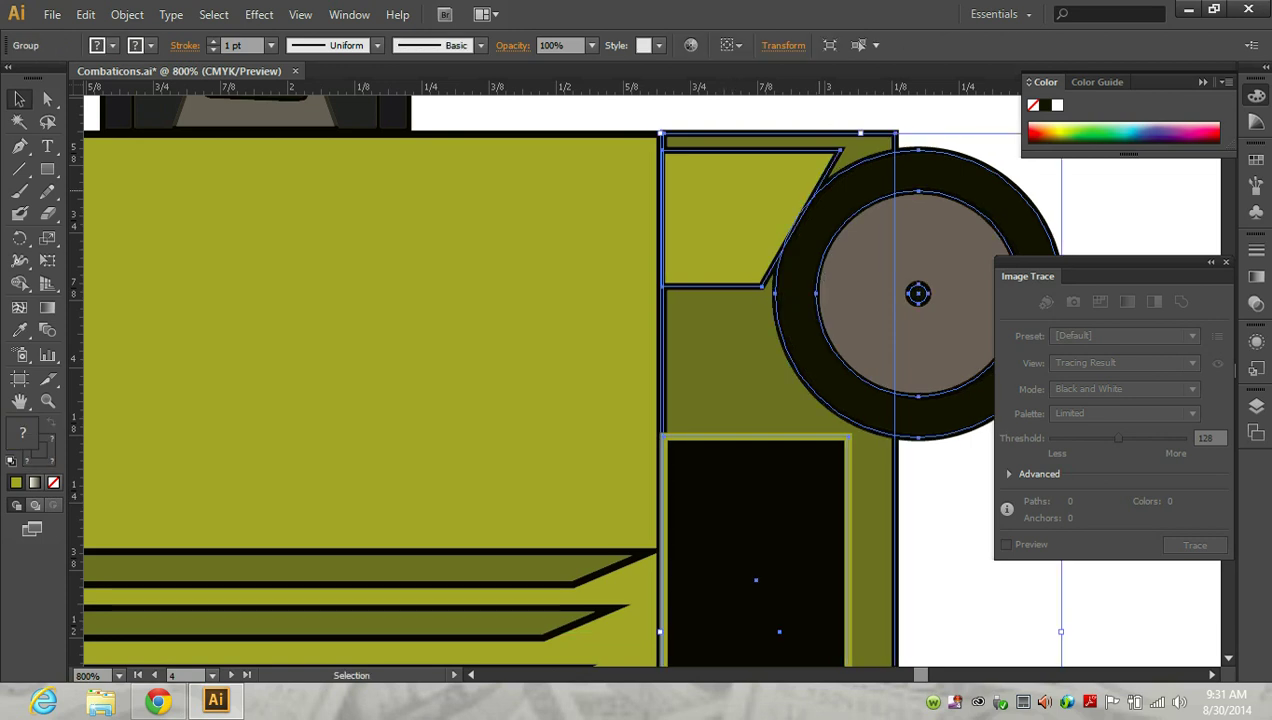
Group all the parts of the Swindle robot, including head, torso, wheeled side blocks, legs and feet.
{"action": "key", "text": "ctrl+shift+a"}
{"action": "key", "text": "ctrl+minus"}
{"action": "key", "text": "ctrl+minus"}
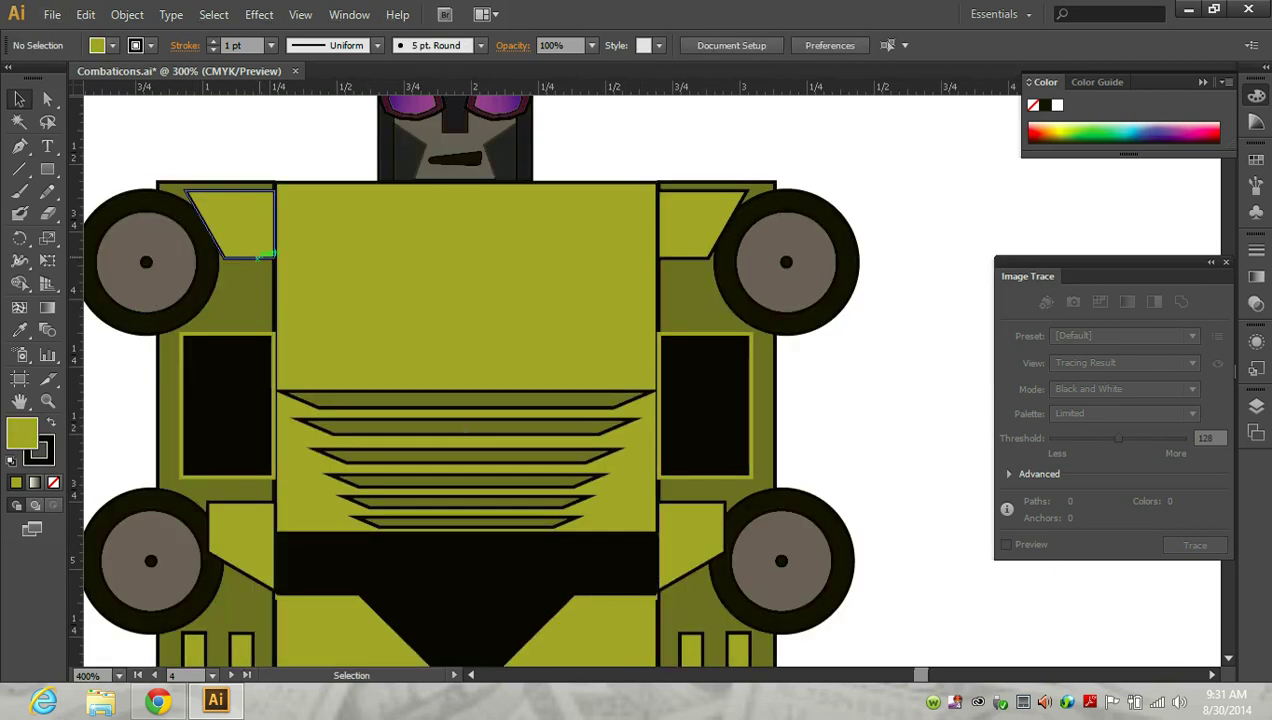
{"action": "scroll", "coordinate": [257, 256], "scroll_direction": "down", "scroll_amount": 5}
{"action": "left_click_drag", "start_coordinate": [283, 181], "coordinate": [488, 213]}
{"action": "left_click_drag", "start_coordinate": [337, 348], "coordinate": [408, 452]}
{"action": "left_click", "coordinate": [127, 14]}
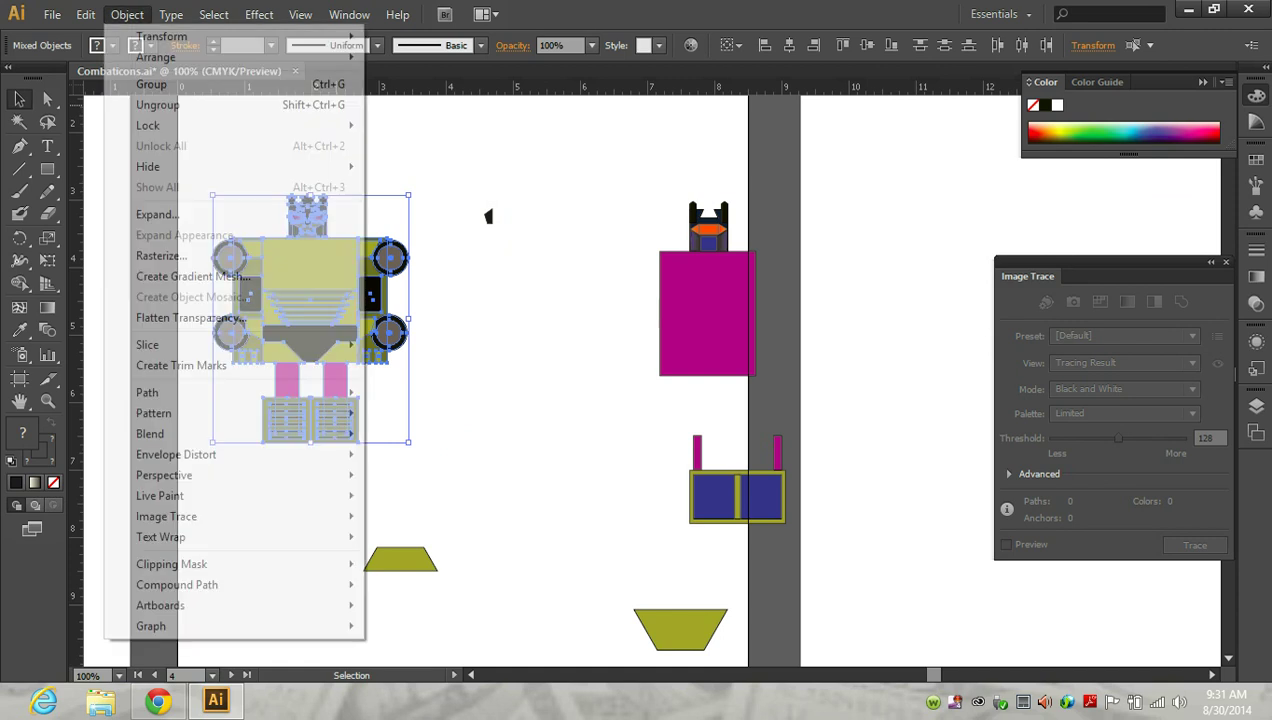
{"action": "left_click", "coordinate": [151, 84]}
Move the Swindle group into the artboard's upper-left corner and delete the small stray black shape beside it.
{"action": "left_click_drag", "start_coordinate": [330, 296], "coordinate": [323, 225]}
{"action": "scroll", "coordinate": [323, 225], "scroll_direction": "up", "scroll_amount": 4}
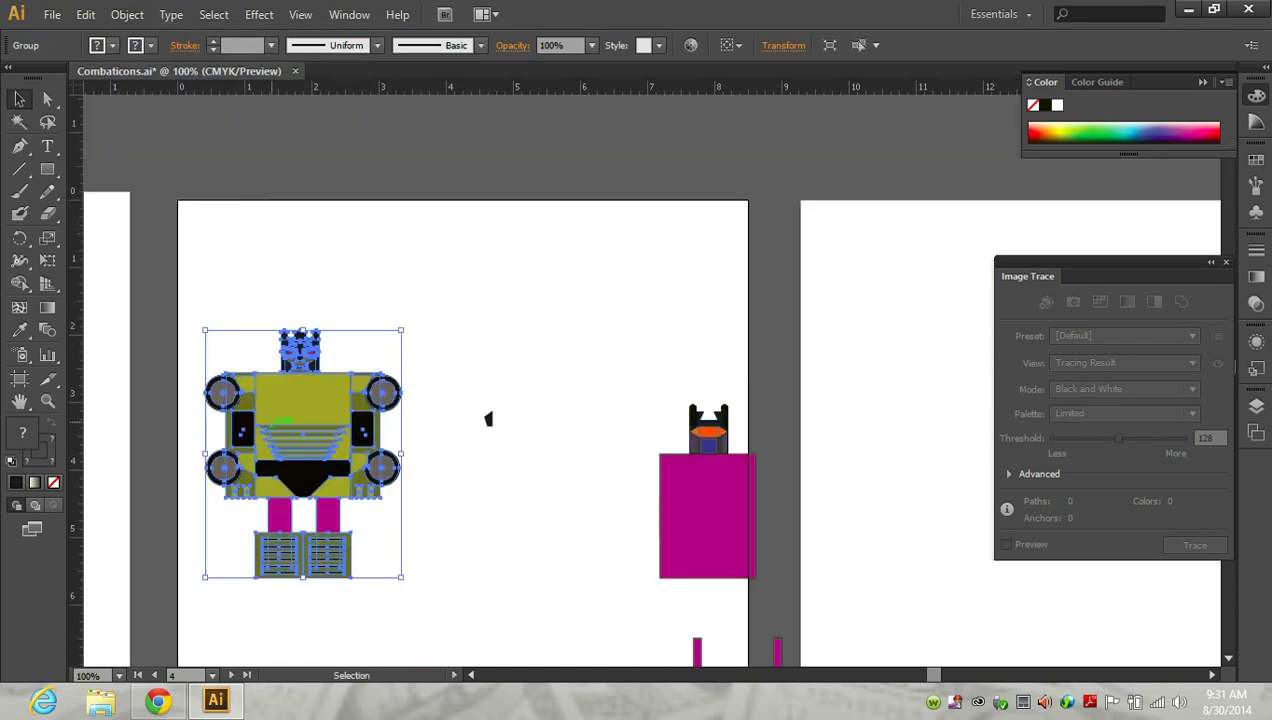
{"action": "left_click_drag", "start_coordinate": [319, 430], "coordinate": [305, 322]}
{"action": "left_click", "coordinate": [488, 418]}
{"action": "key", "text": "Delete"}
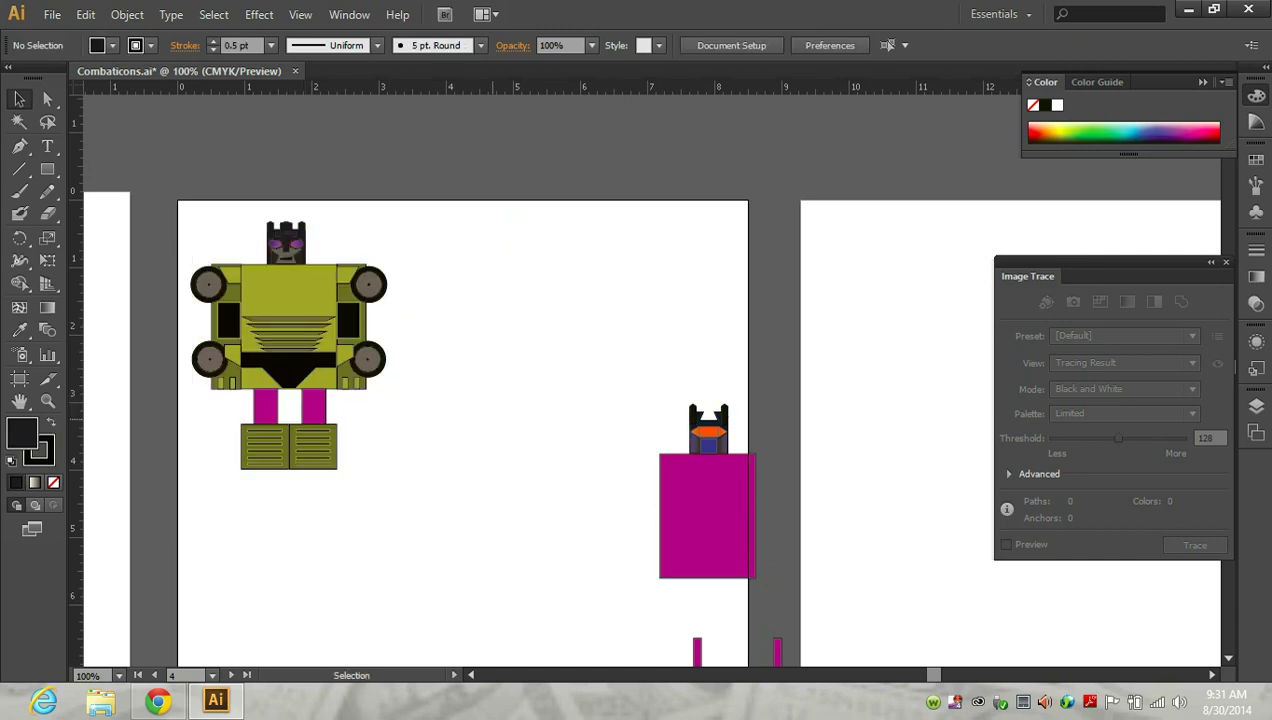
Switch to Chrome and search Google Images for "combaticons".
{"action": "left_click", "coordinate": [157, 701]}
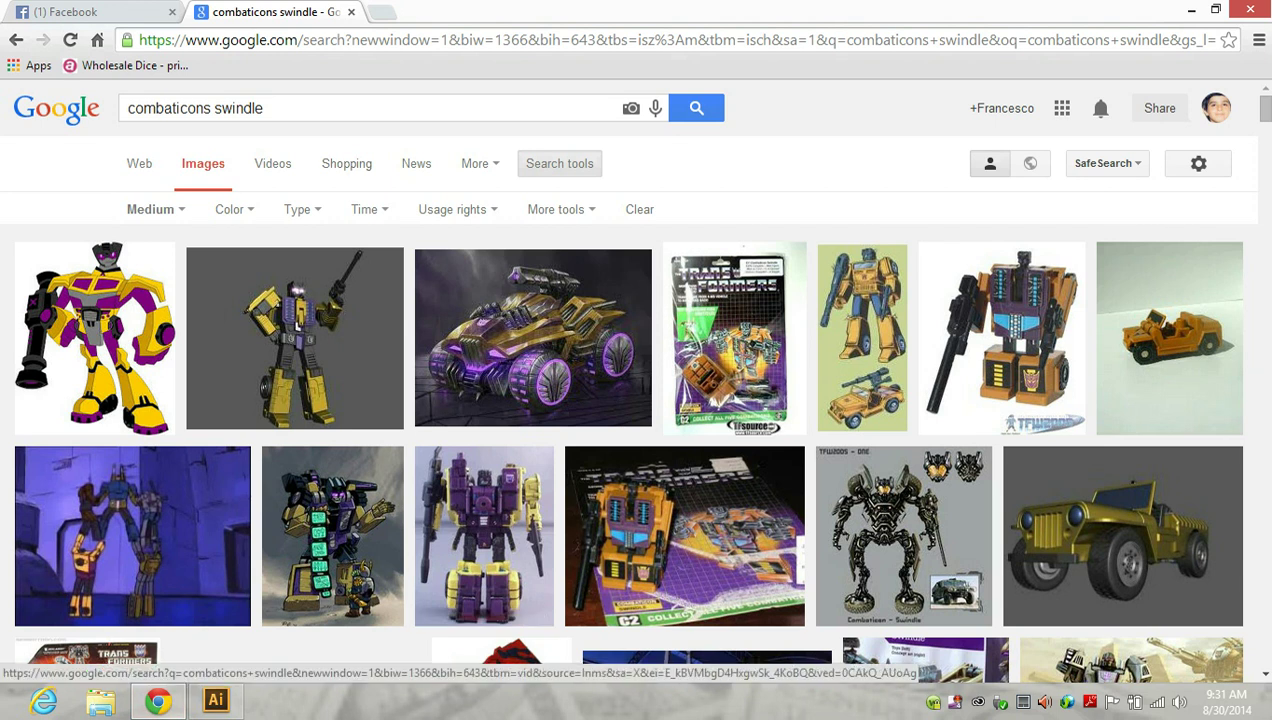
{"action": "left_click", "coordinate": [264, 108]}
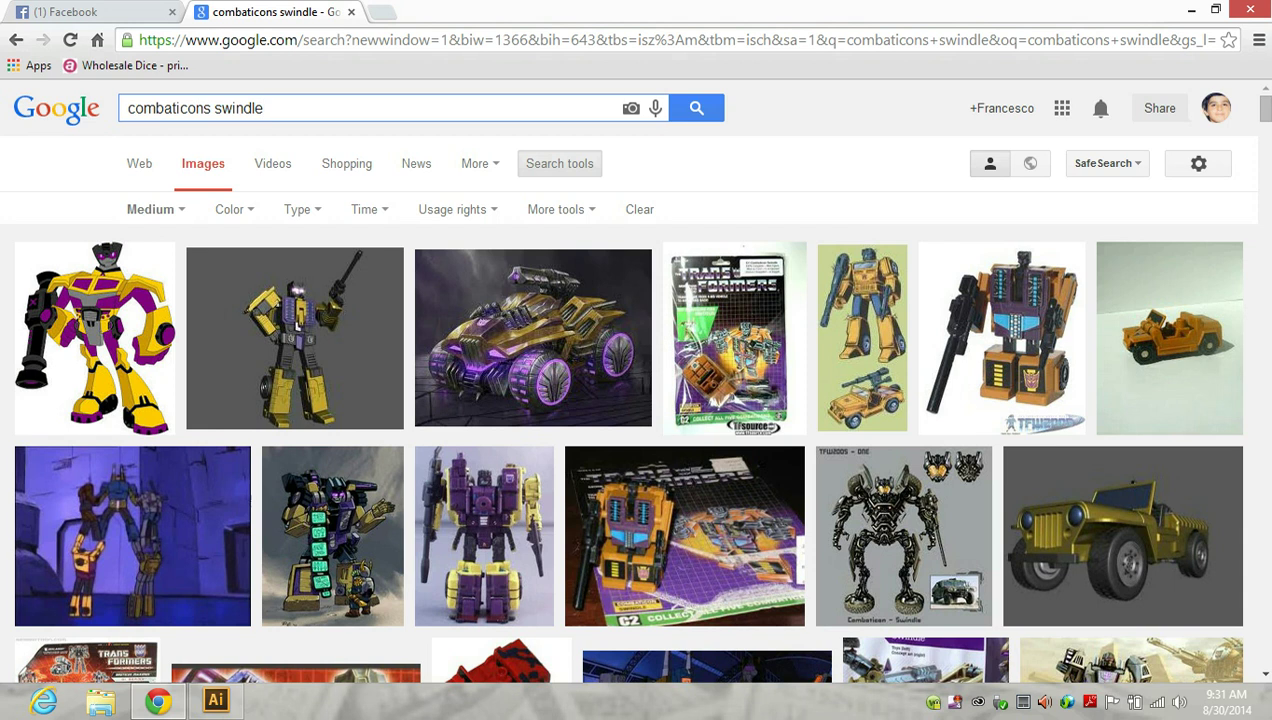
{"action": "key", "text": "BackSpace"}
{"action": "key", "text": "BackSpace"}
{"action": "key", "text": "BackSpace"}
{"action": "key", "text": "BackSpace"}
{"action": "key", "text": "BackSpace"}
{"action": "key", "text": "BackSpace"}
{"action": "key", "text": "BackSpace"}
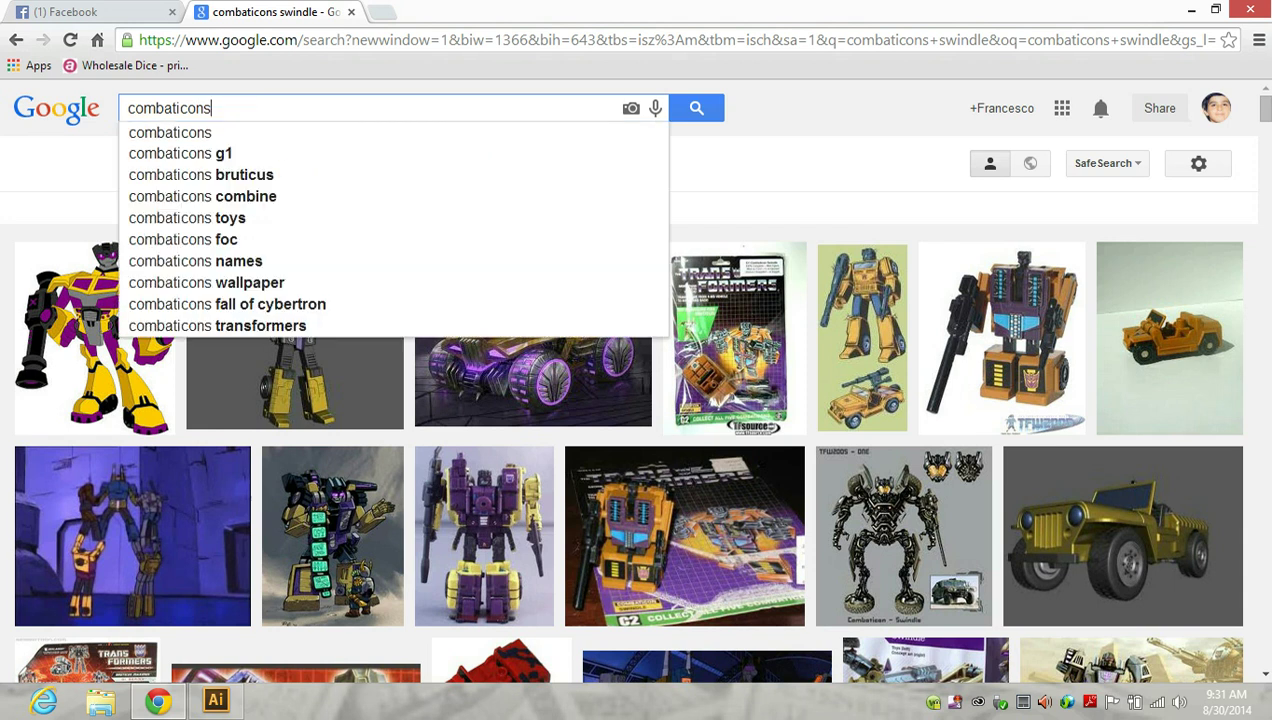
{"action": "key", "text": "Return"}
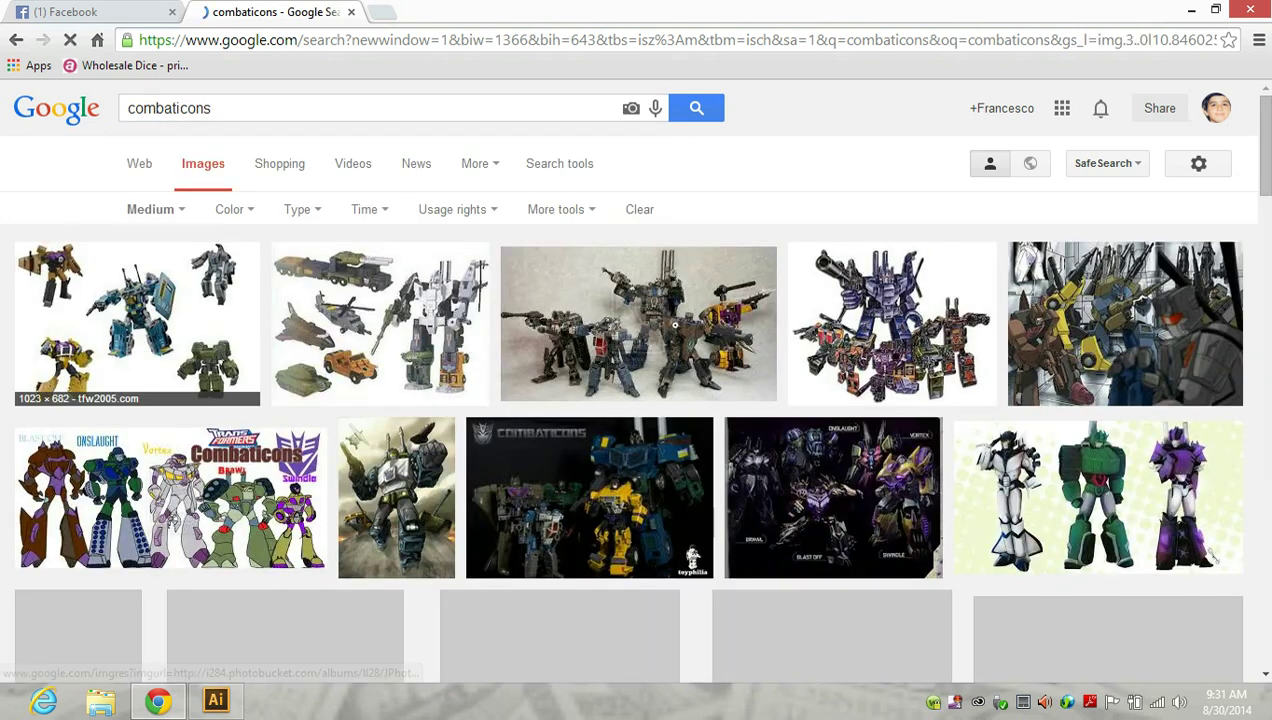
Consult the Combaticon (G1) page on Transformers Wiki for the team members and return to the search results.
{"action": "left_click", "coordinate": [139, 163]}
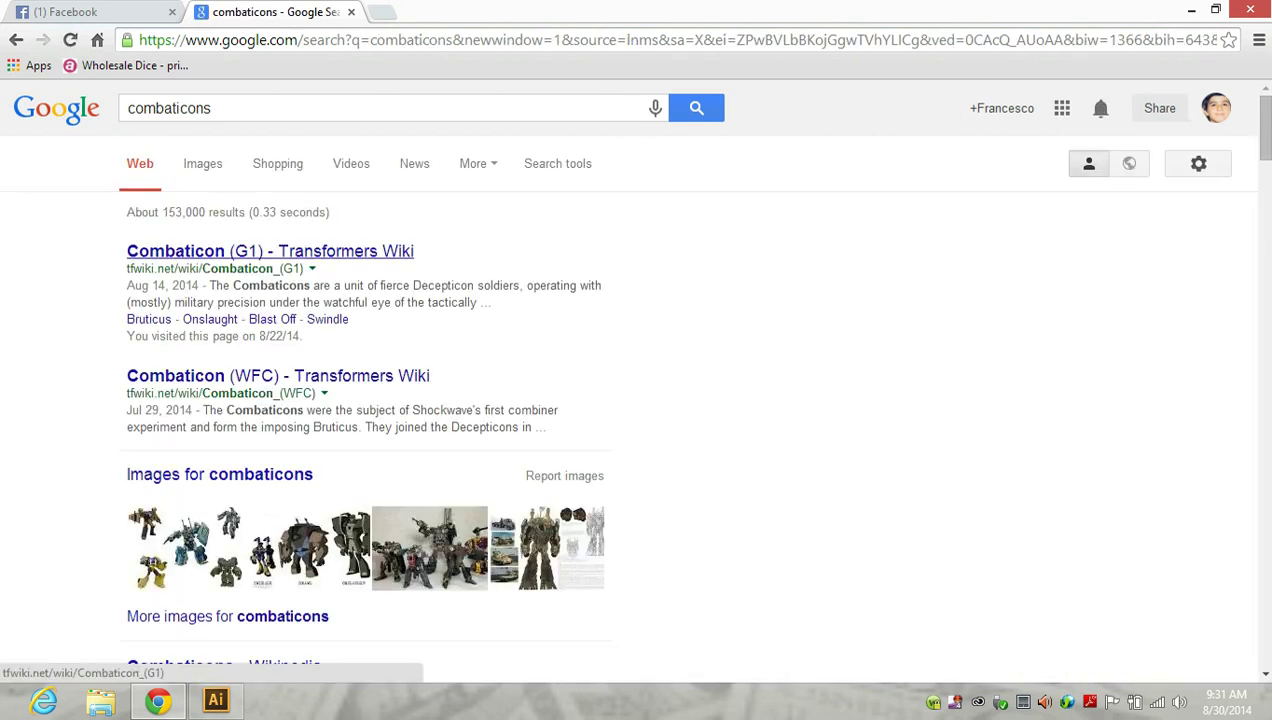
{"action": "left_click", "coordinate": [270, 251]}
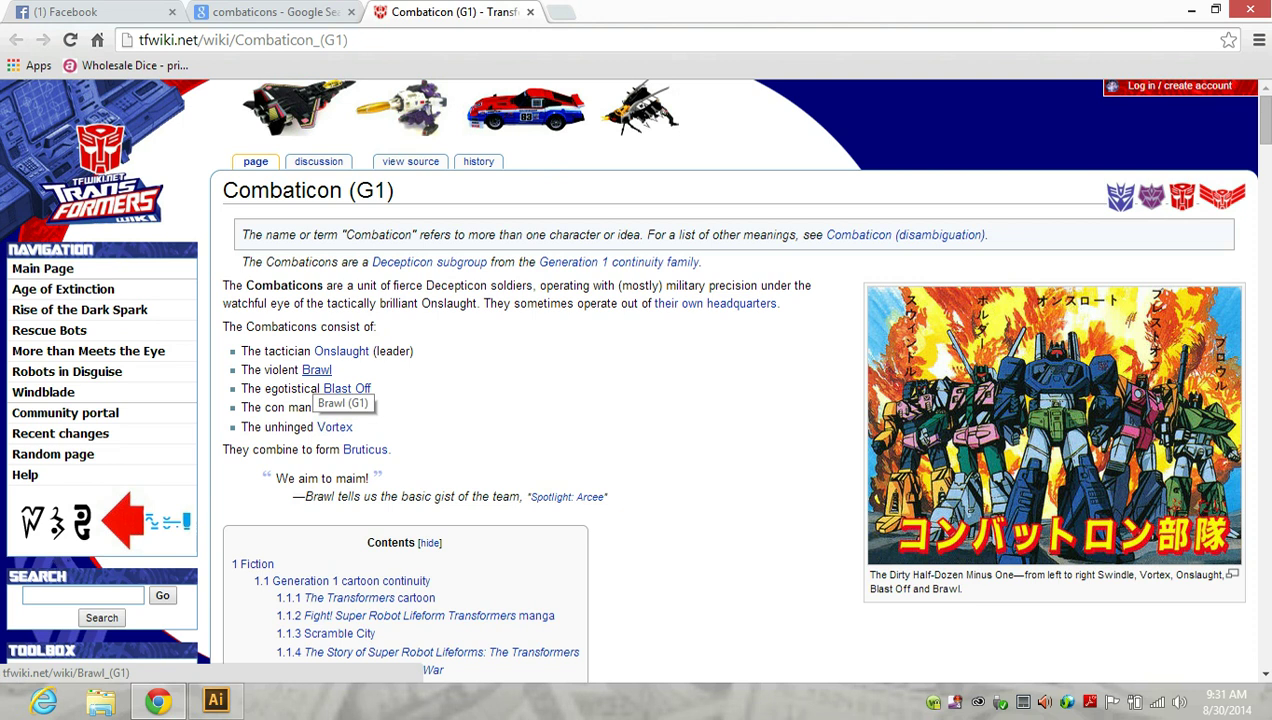
{"action": "left_click", "coordinate": [270, 12]}
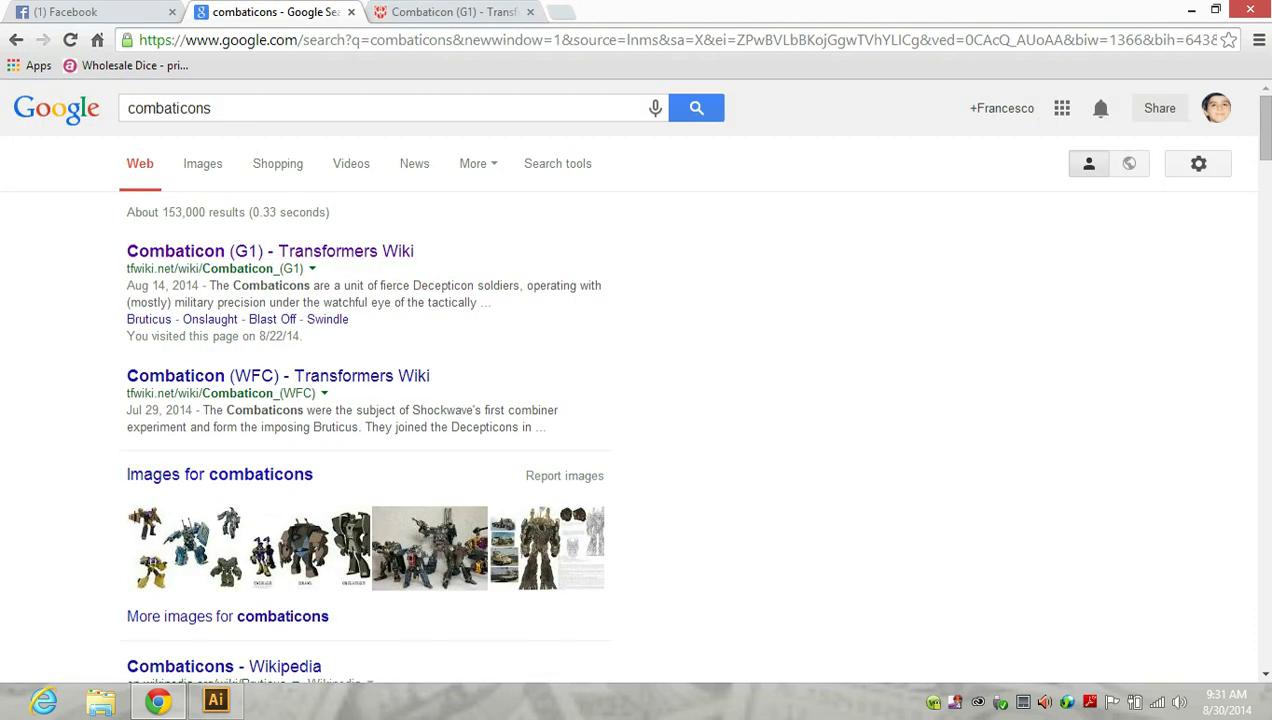
Search Google for "combaticons brawl" and show the image results.
{"action": "left_click", "coordinate": [212, 108]}
{"action": "type", "text": "brawl"}
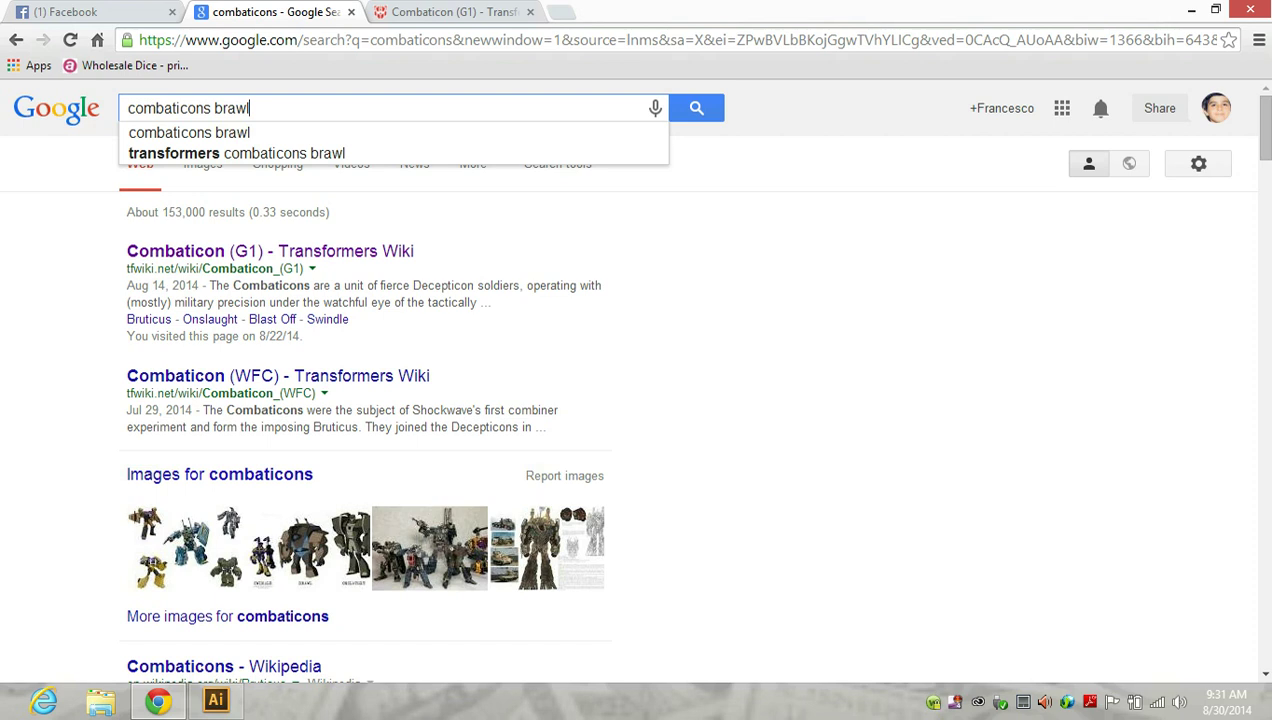
{"action": "key", "text": "Return"}
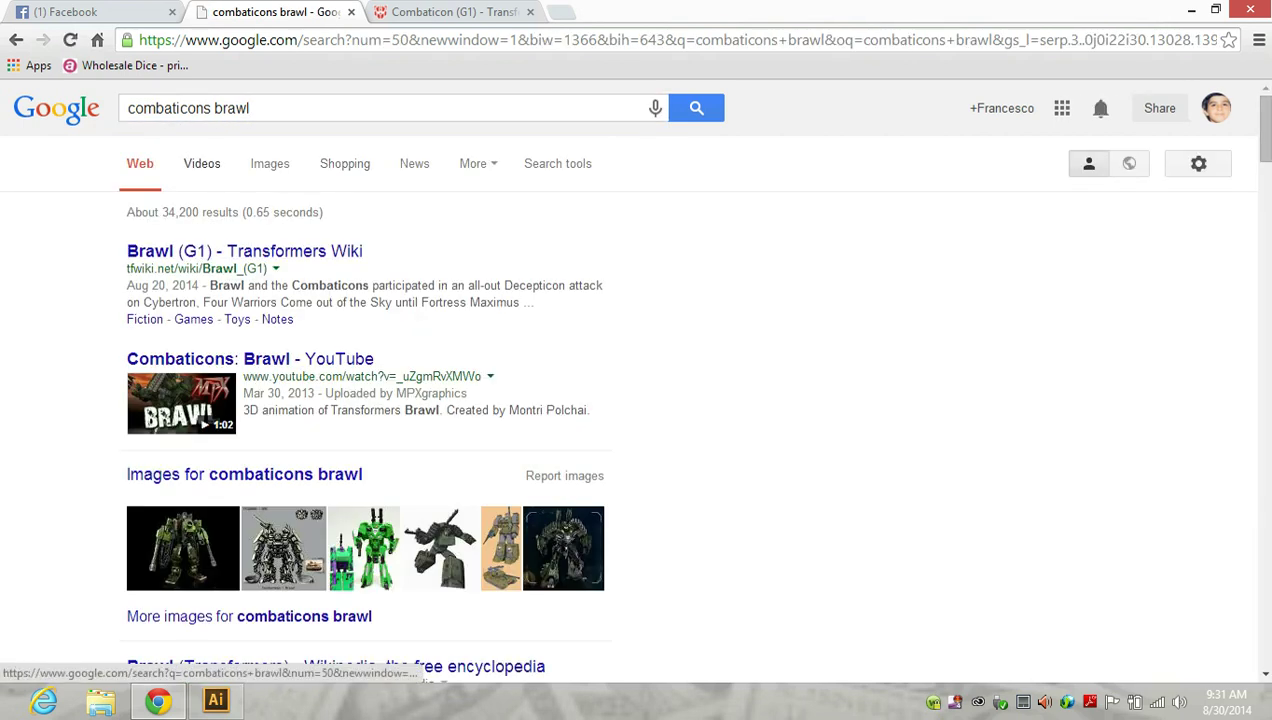
{"action": "left_click", "coordinate": [269, 163]}
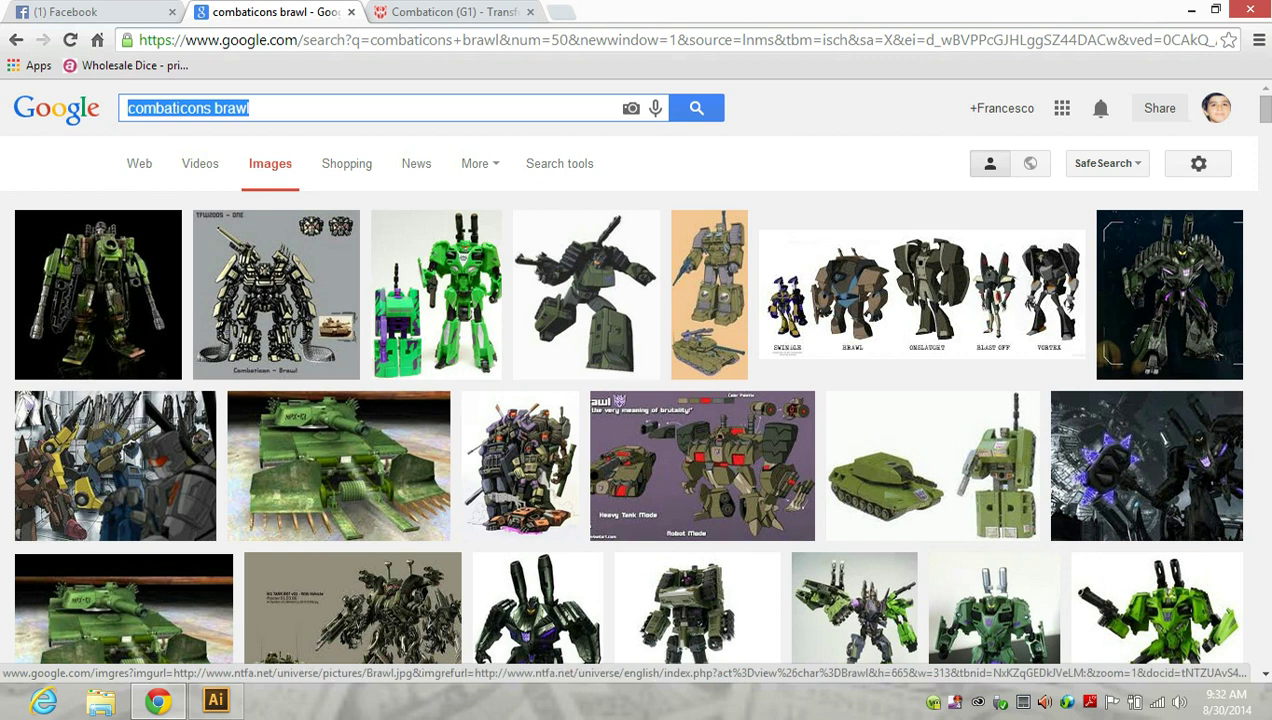
Preview the Transformers Wiki picture of Brawl's tank and robot toy, and close the preview.
{"action": "left_click", "coordinate": [932, 460]}
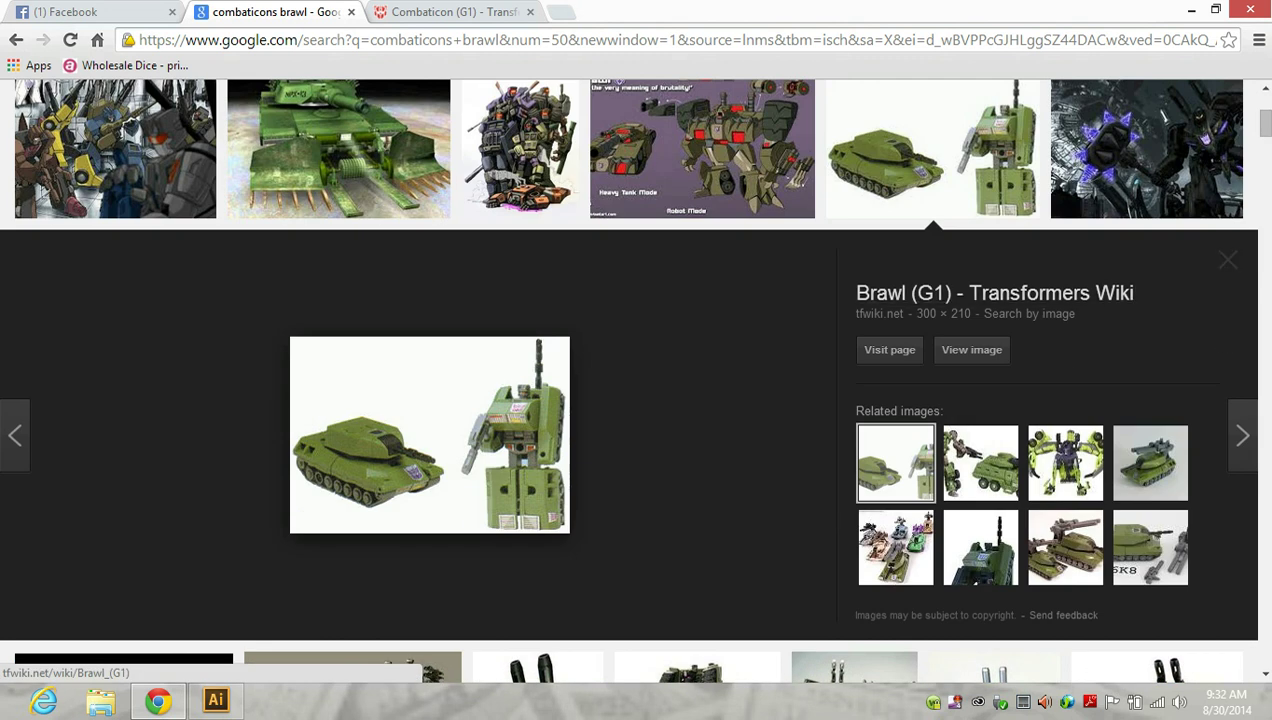
{"action": "key", "text": "Escape"}
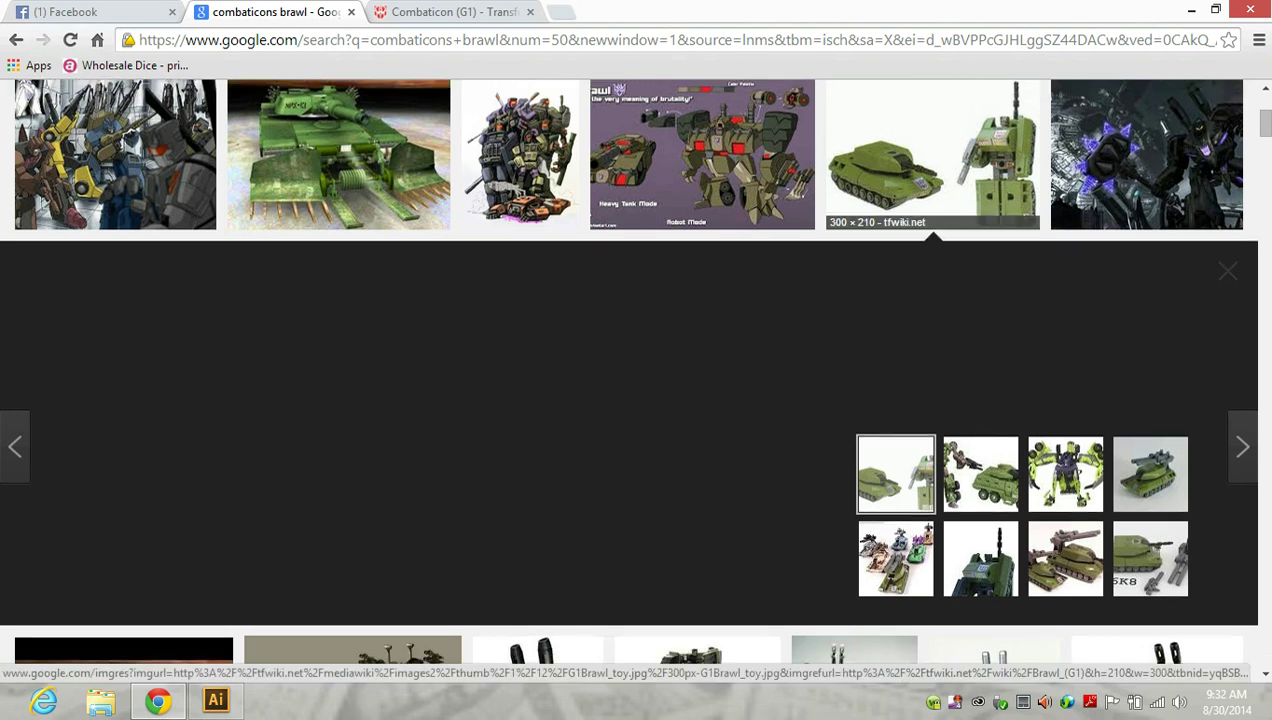
{"action": "scroll", "coordinate": [537, 330], "scroll_direction": "up", "scroll_amount": 3}
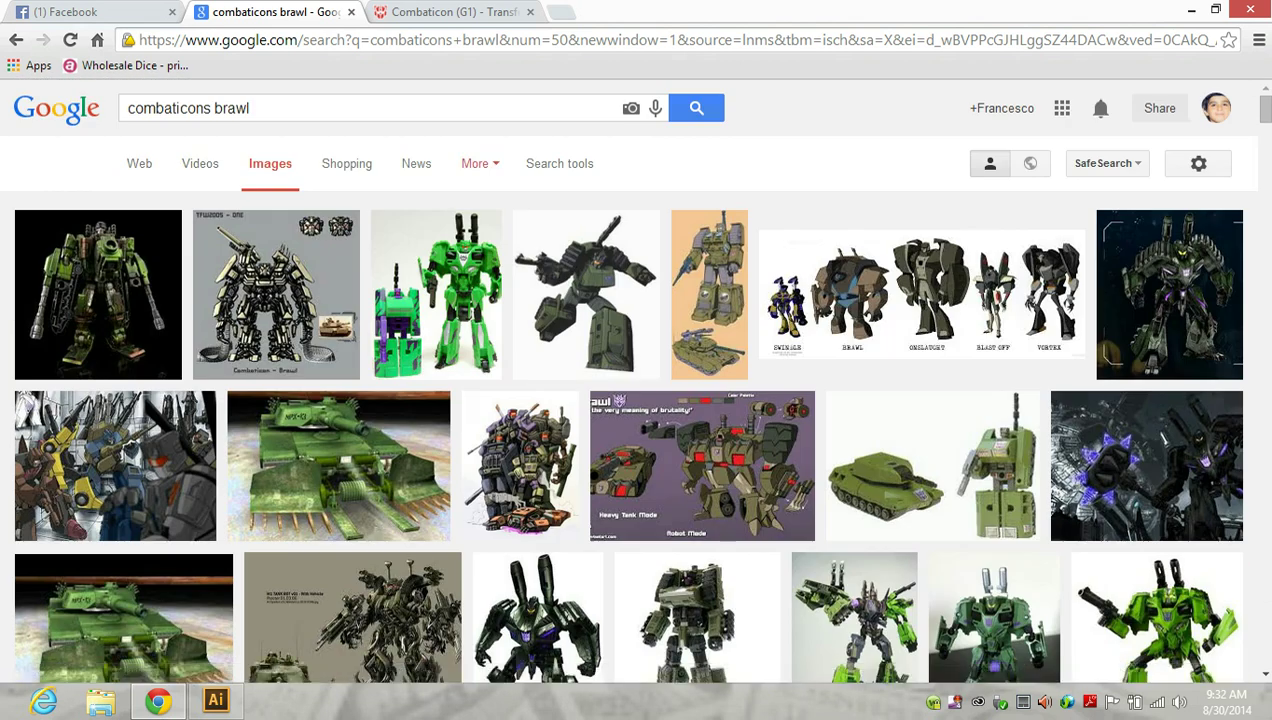
Limit the Brawl image results to medium size and browse them for a usable reference.
{"action": "left_click", "coordinate": [477, 163]}
{"action": "left_click", "coordinate": [559, 163]}
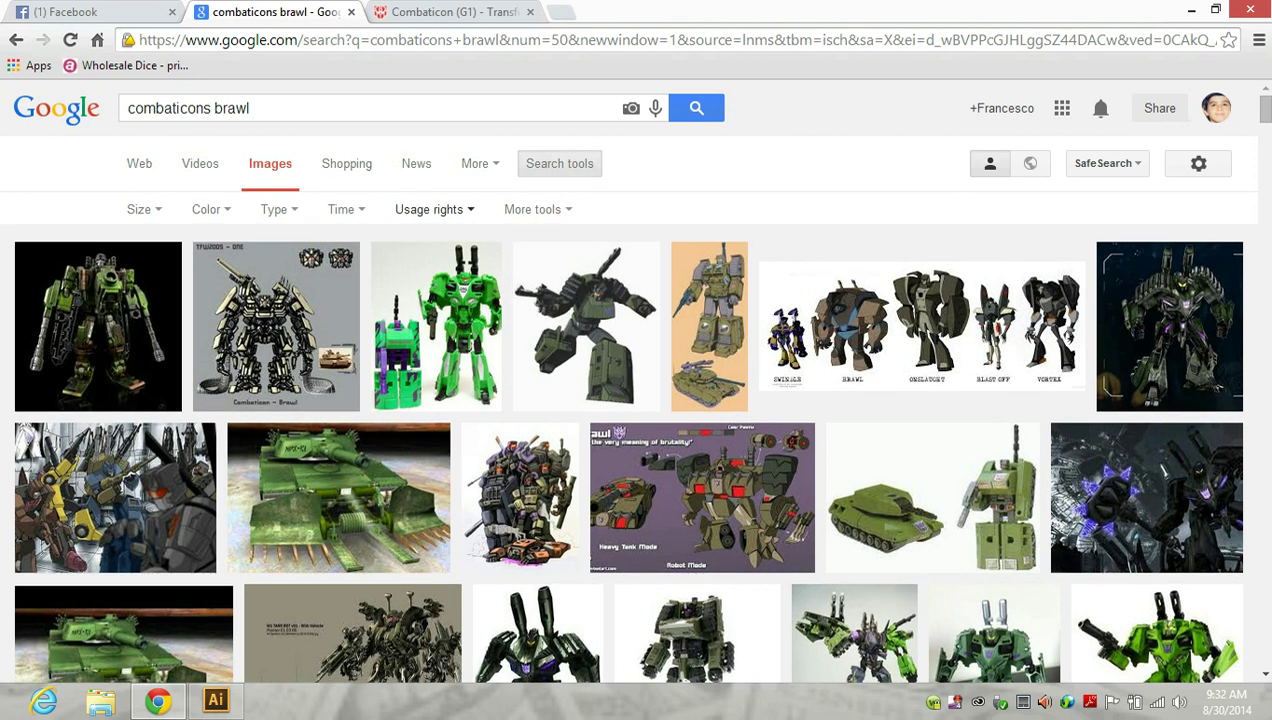
{"action": "left_click", "coordinate": [140, 209]}
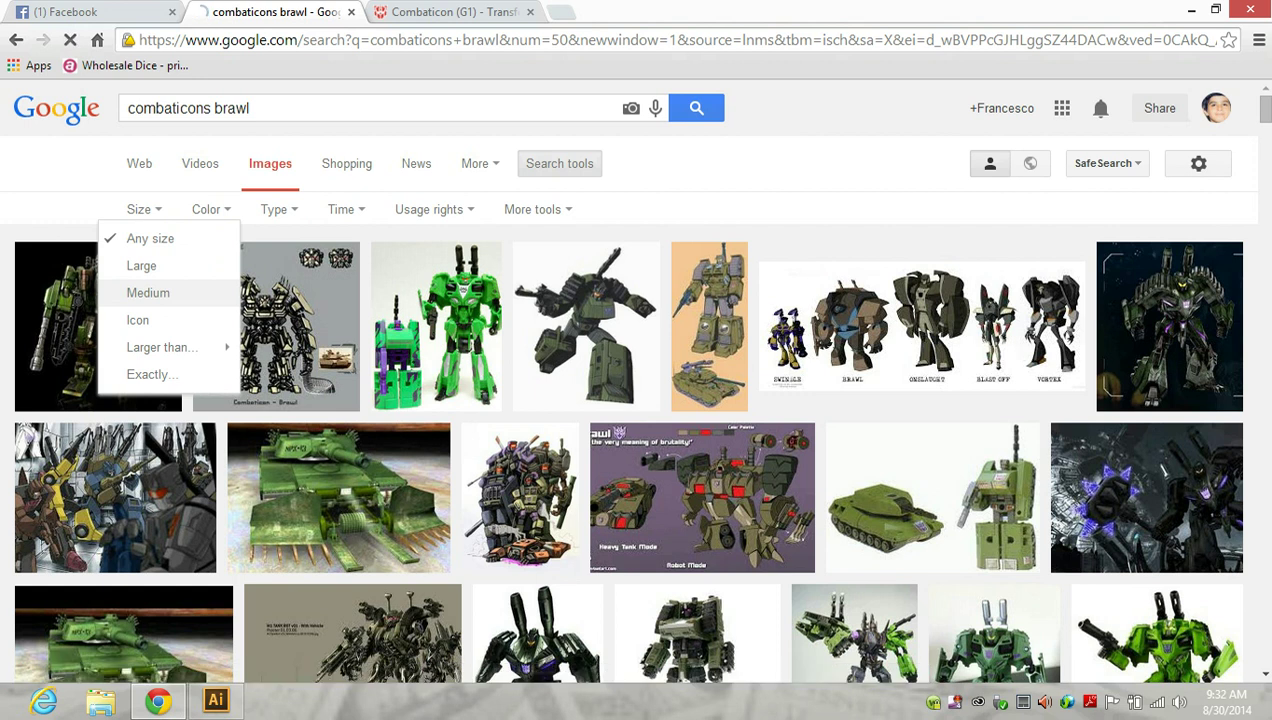
{"action": "left_click", "coordinate": [148, 292]}
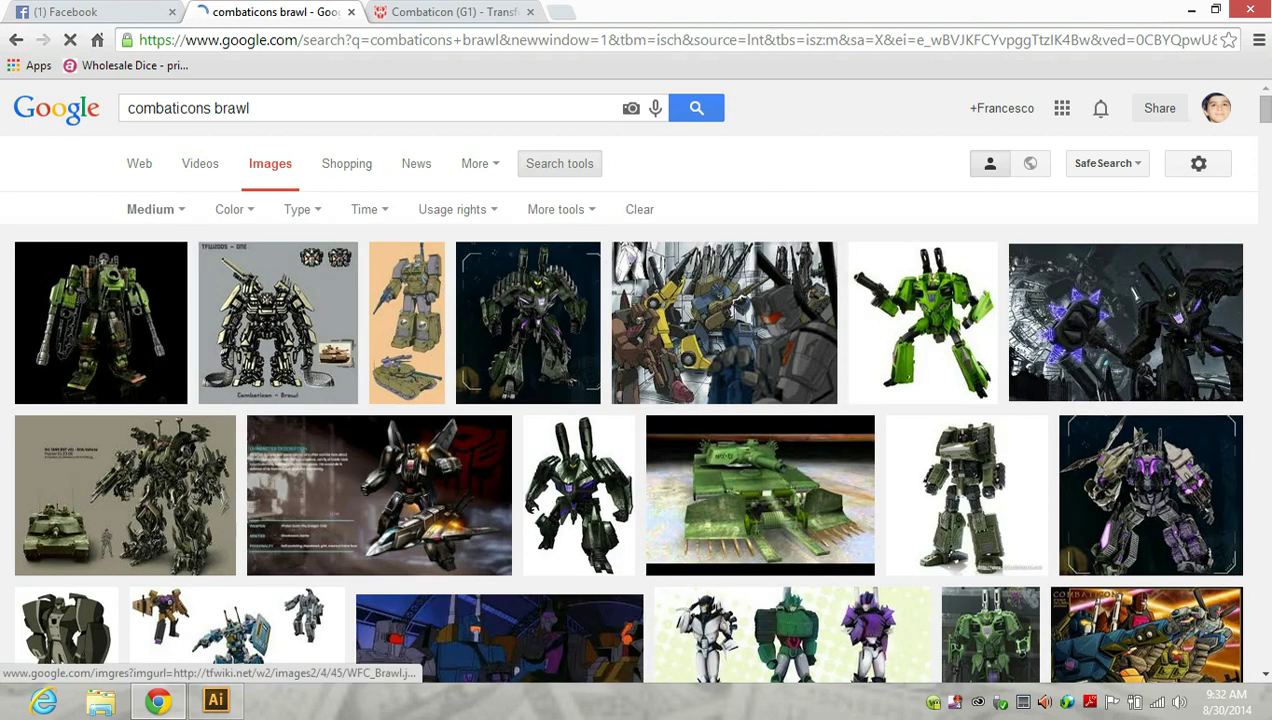
{"action": "scroll", "coordinate": [500, 470], "scroll_direction": "down", "scroll_amount": 2}
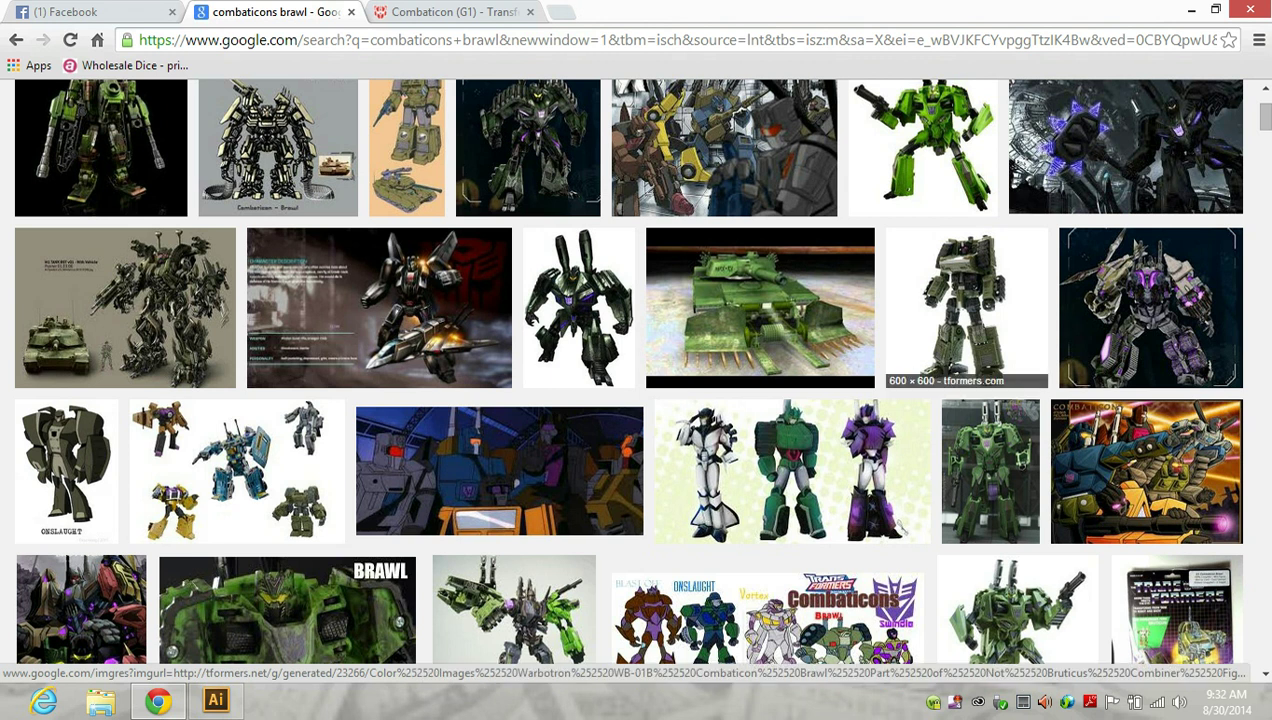
{"action": "scroll", "coordinate": [905, 330], "scroll_direction": "down", "scroll_amount": 3}
{"action": "scroll", "coordinate": [760, 360], "scroll_direction": "down", "scroll_amount": 1}
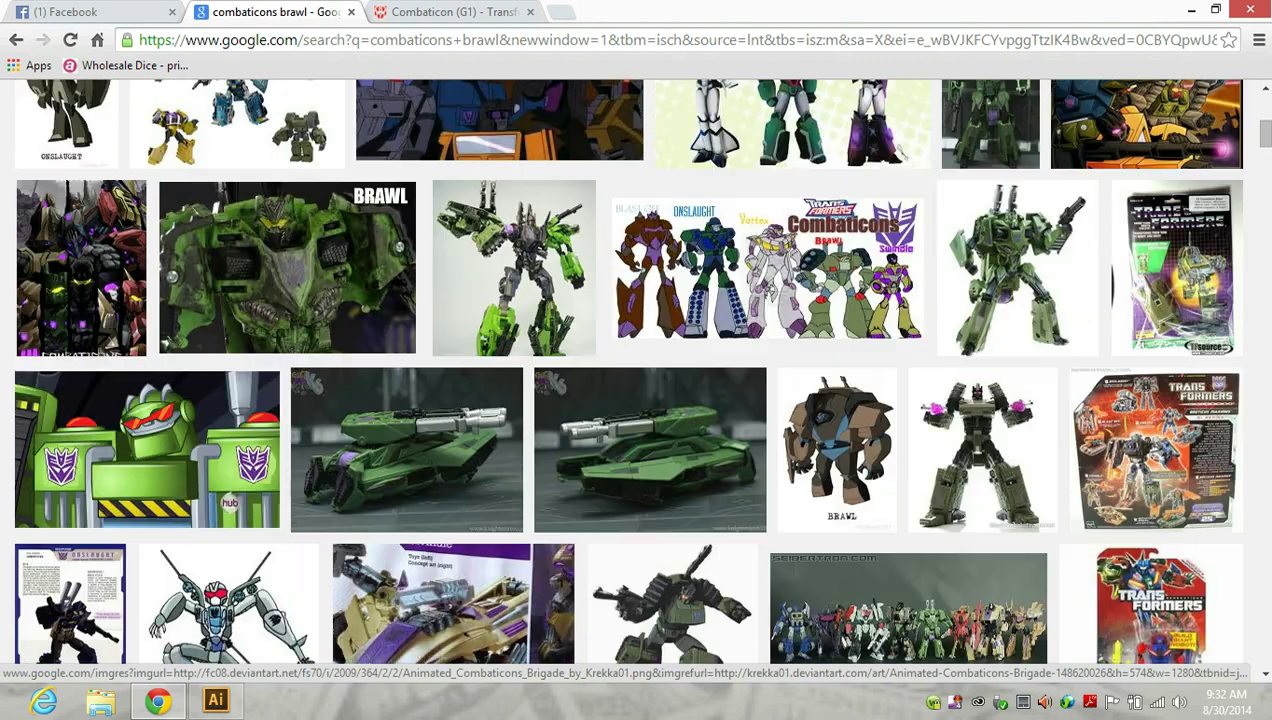
{"action": "scroll", "coordinate": [760, 360], "scroll_direction": "up", "scroll_amount": 6}
Search the images for "combaticons brawl g1" and preview the front-view Brawl toy from the Encore Combaticons gallery.
{"action": "left_click", "coordinate": [250, 108]}
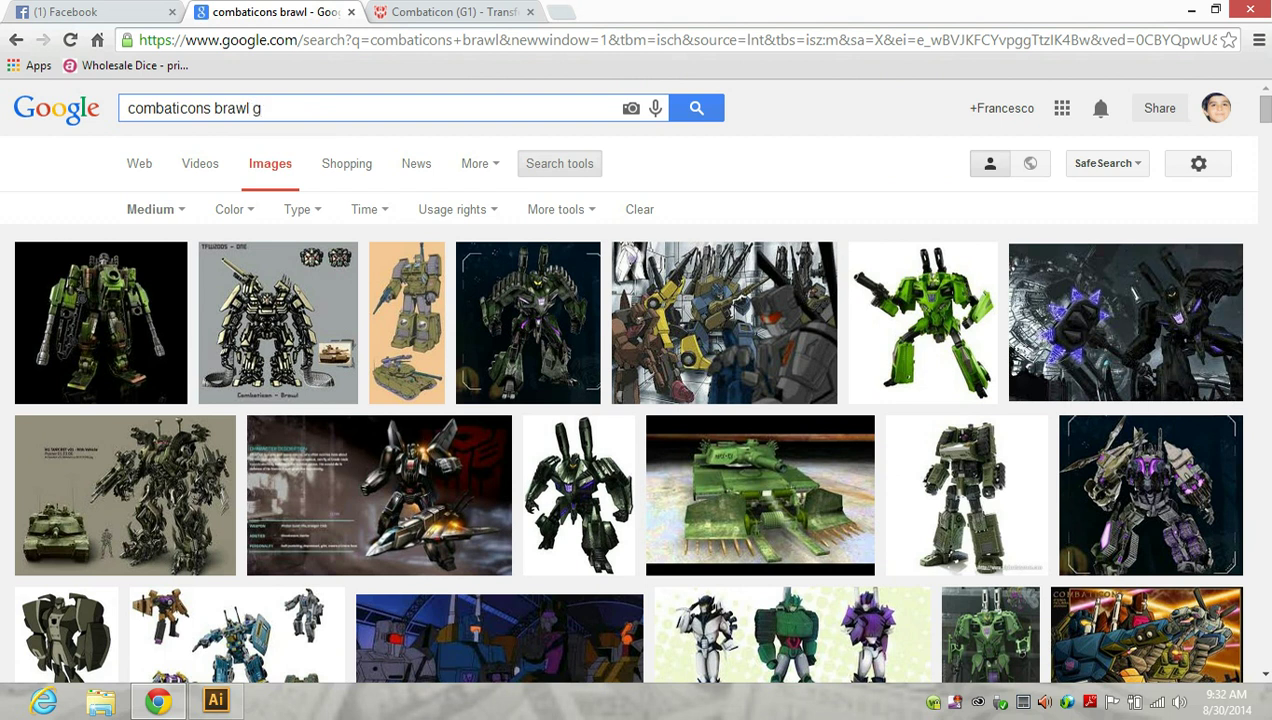
{"action": "type", "text": "g1"}
{"action": "key", "text": "Return"}
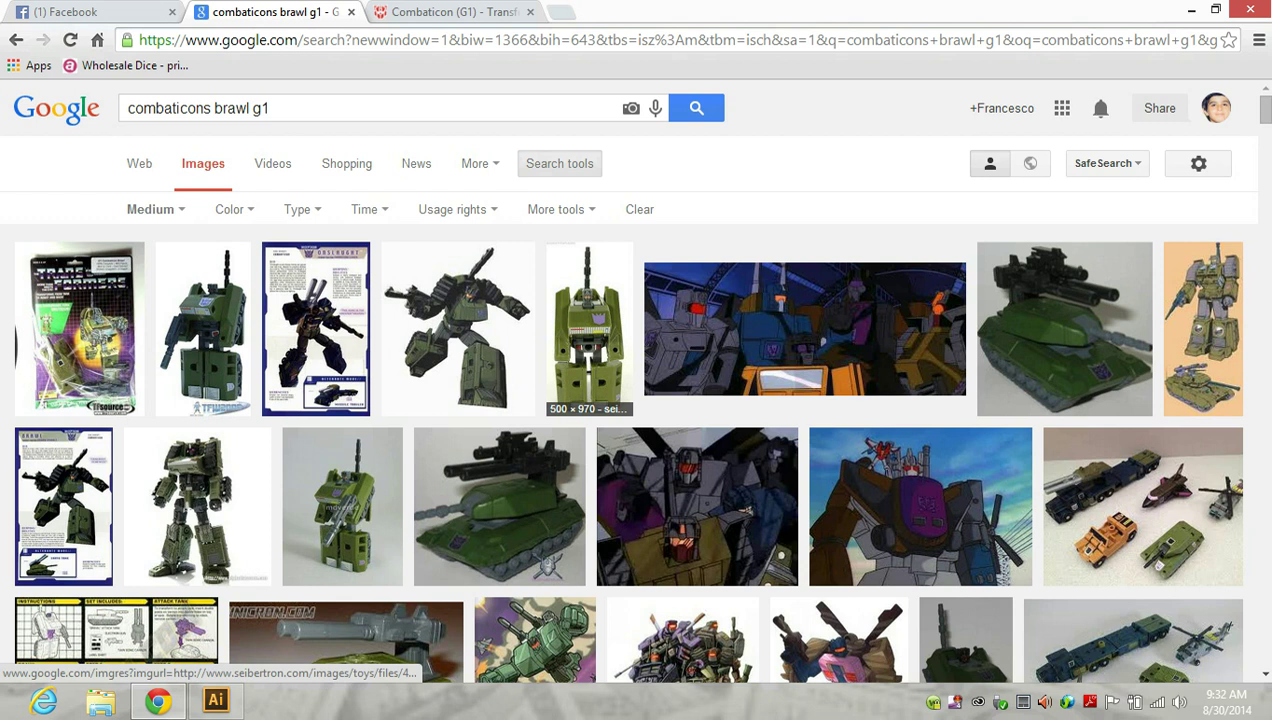
{"action": "left_click", "coordinate": [589, 328]}
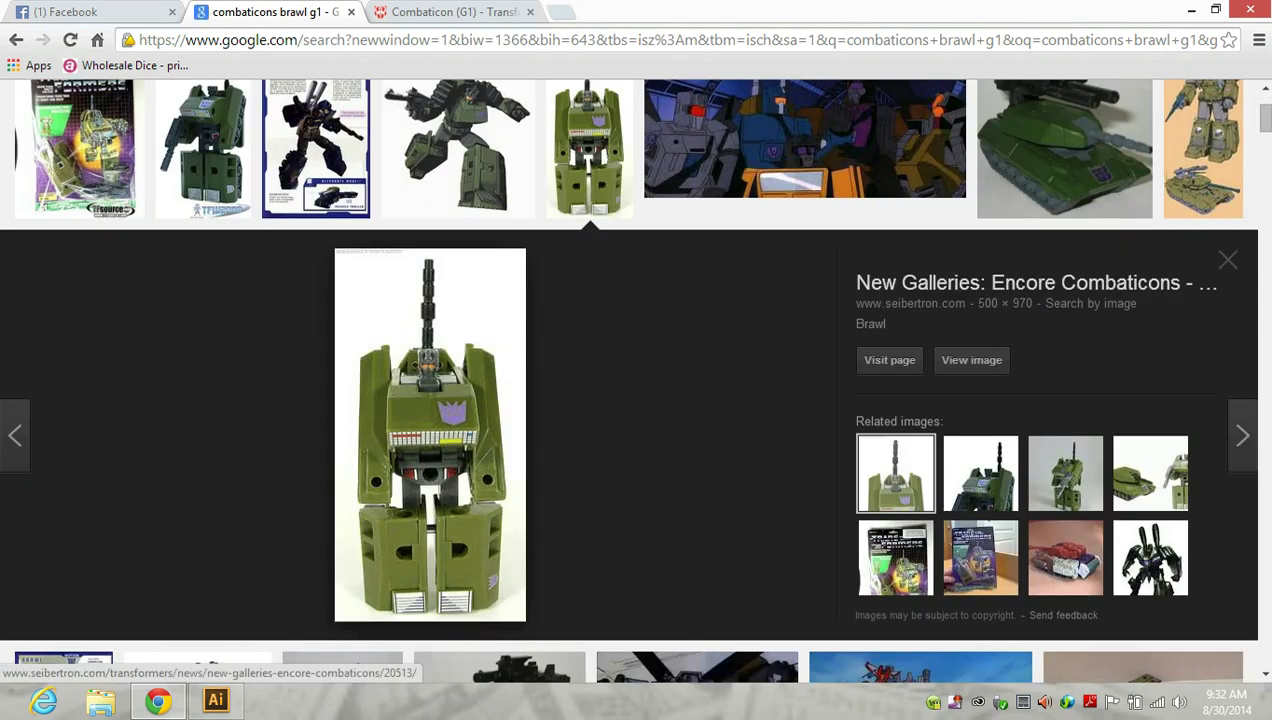
Browse the "combaticons brawl g1" images further and preview the cartoon still hqdefault.jpg showing the Combaticons' faces.
{"action": "left_click", "coordinate": [215, 700]}
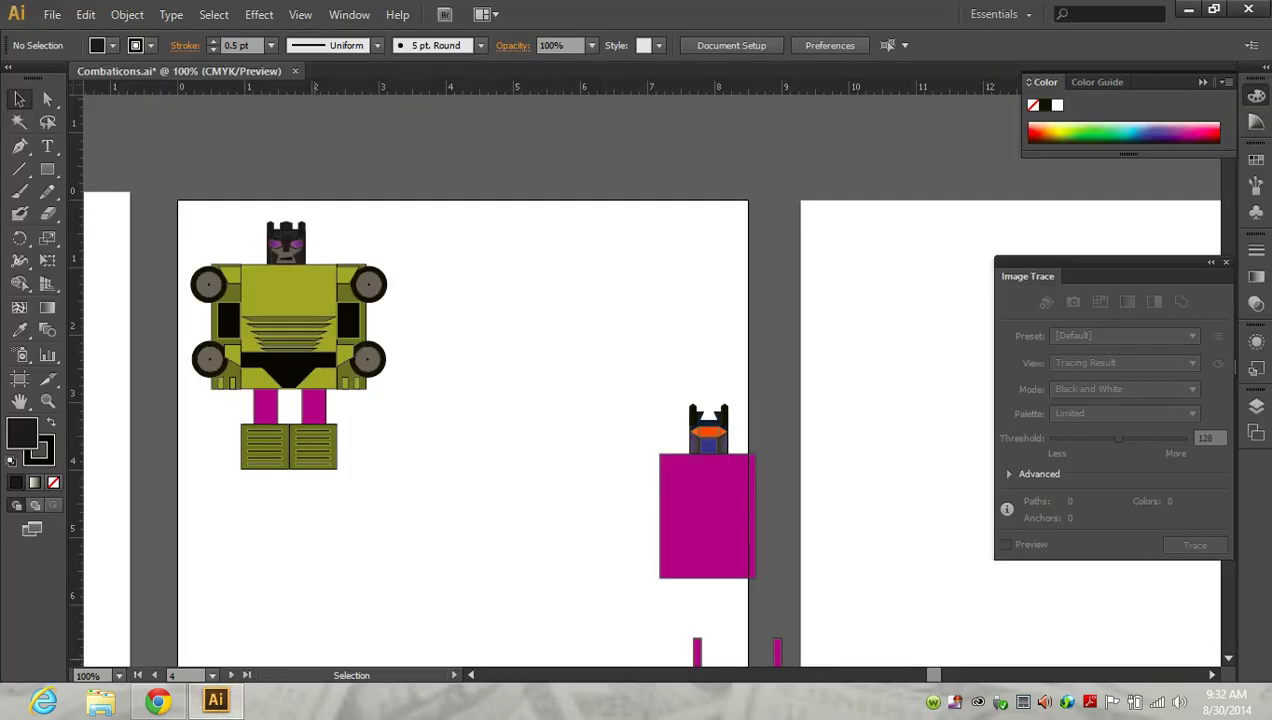
{"action": "left_click", "coordinate": [158, 700]}
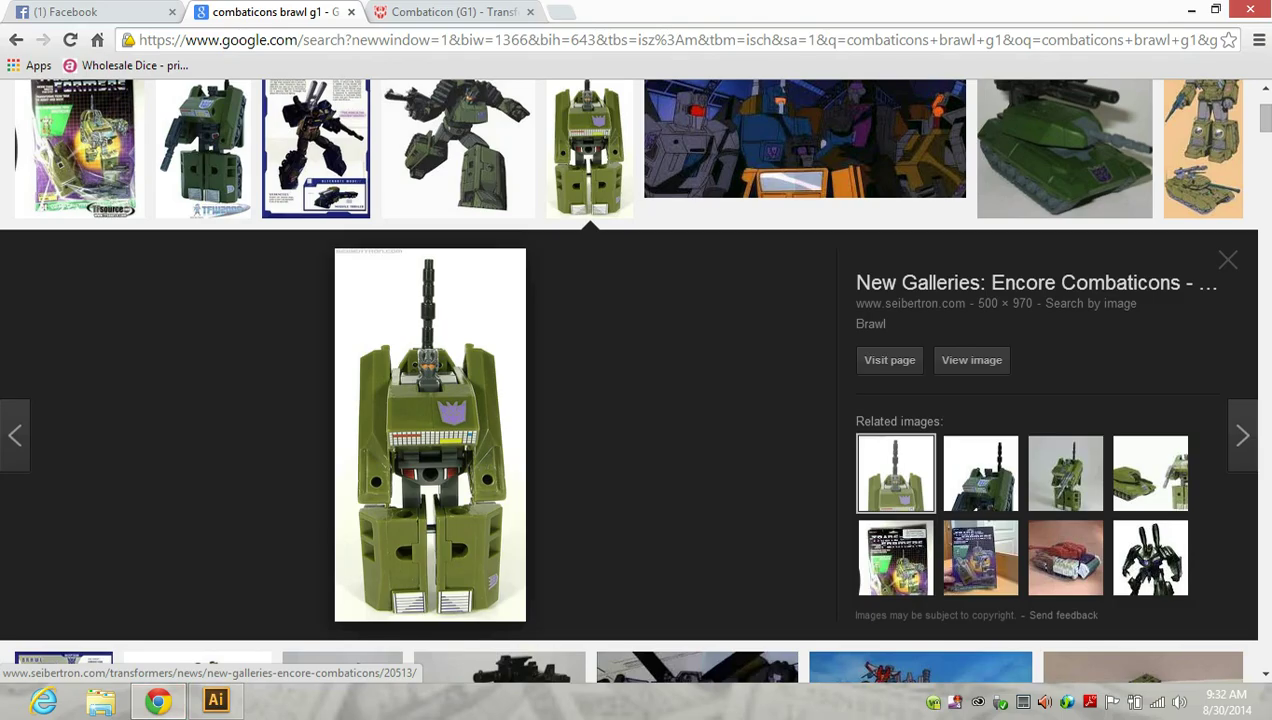
{"action": "scroll", "coordinate": [450, 350], "scroll_direction": "up", "scroll_amount": 2}
{"action": "scroll", "coordinate": [460, 330], "scroll_direction": "down", "scroll_amount": 4}
{"action": "scroll", "coordinate": [588, 330], "scroll_direction": "up", "scroll_amount": 4}
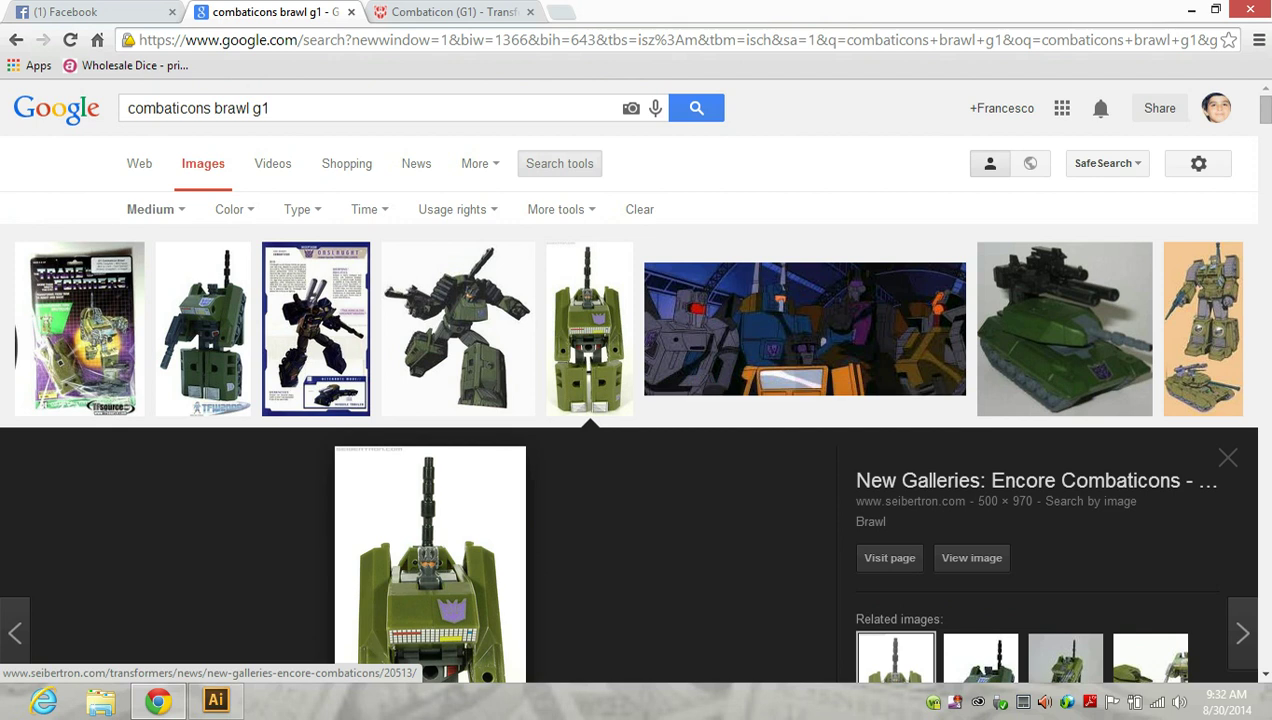
{"action": "scroll", "coordinate": [805, 330], "scroll_direction": "down", "scroll_amount": 5}
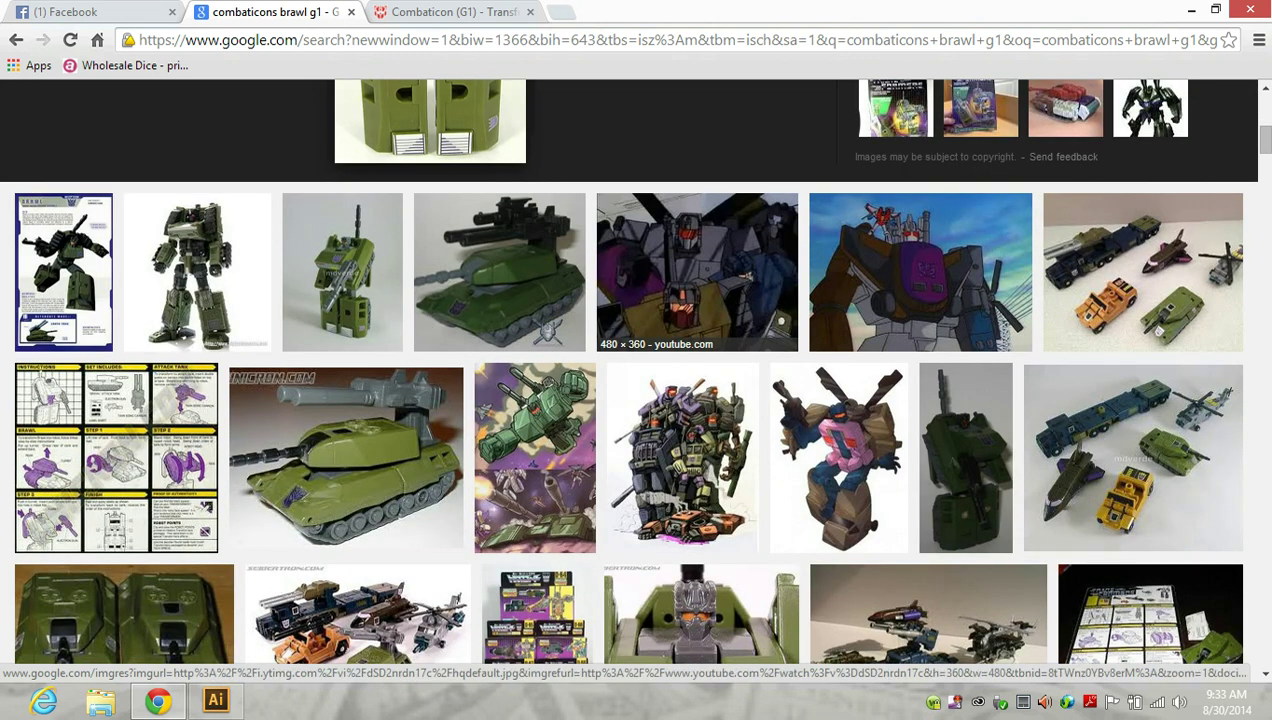
{"action": "left_click", "coordinate": [697, 365]}
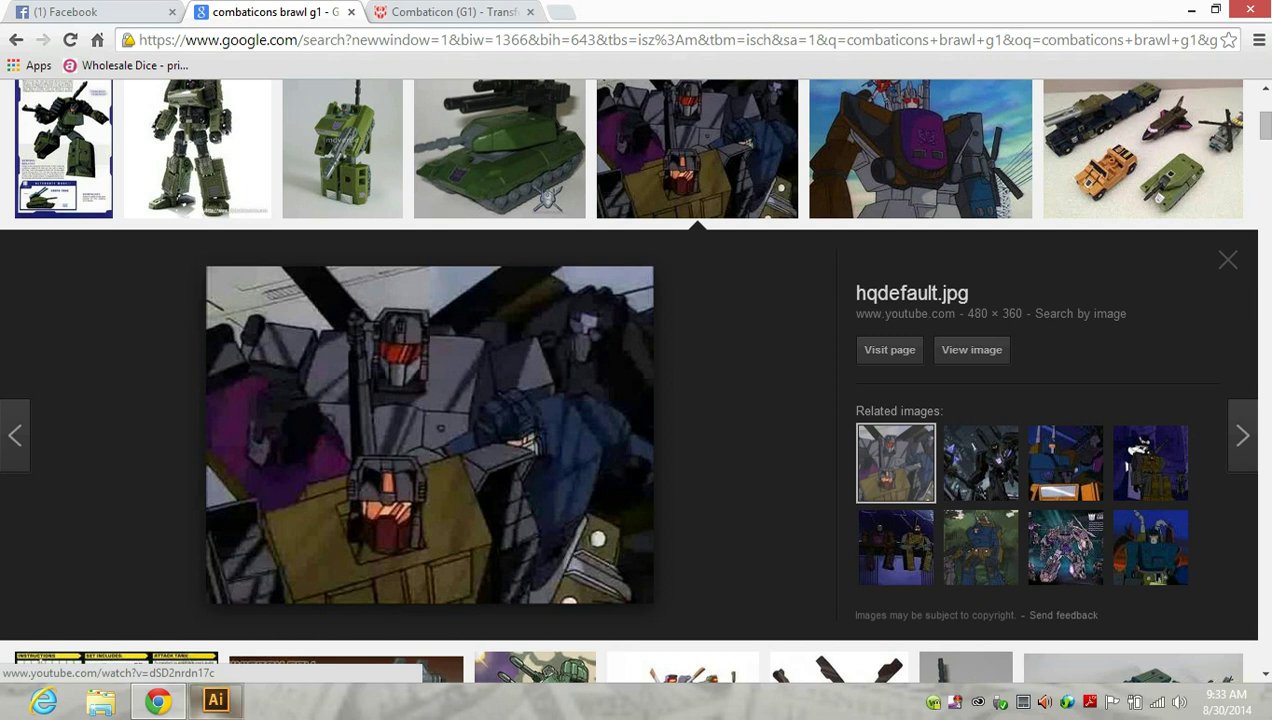
Switch back to Illustrator and move the orange-visored head off the magenta torso into the empty area right of Swindle.
{"action": "left_click", "coordinate": [215, 701]}
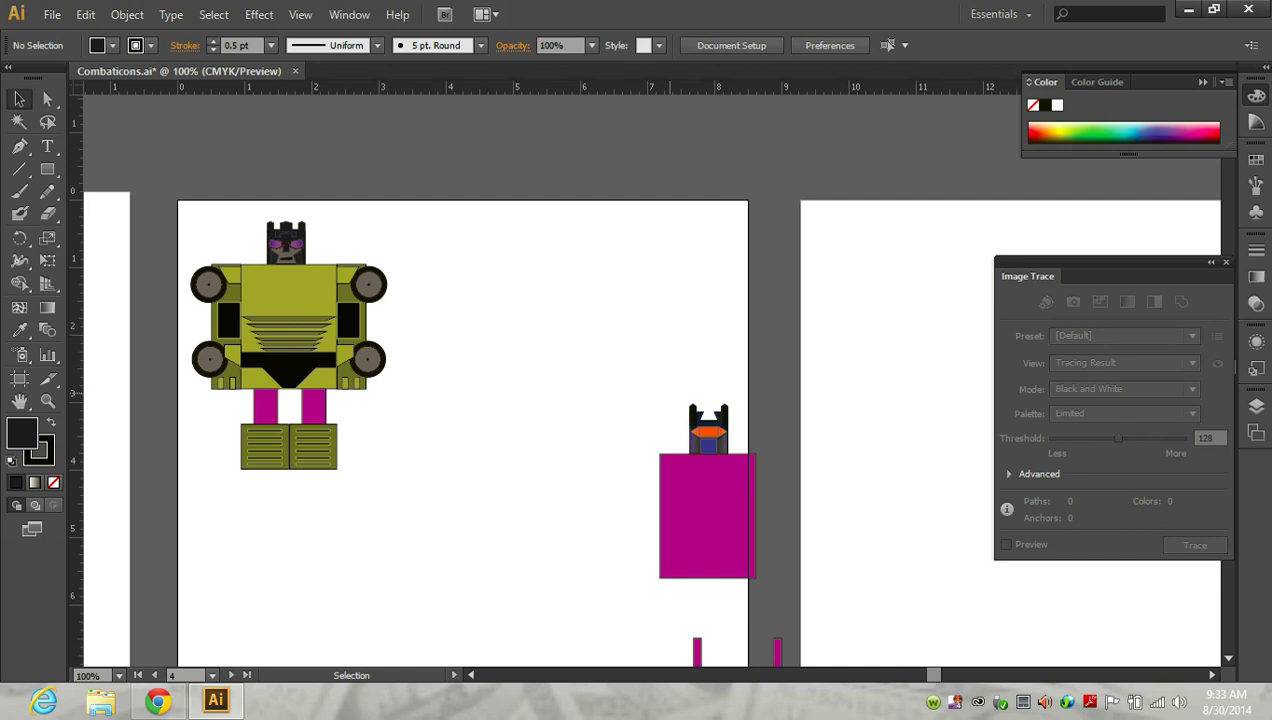
{"action": "left_click", "coordinate": [720, 424]}
{"action": "left_click_drag", "start_coordinate": [720, 424], "coordinate": [566, 372]}
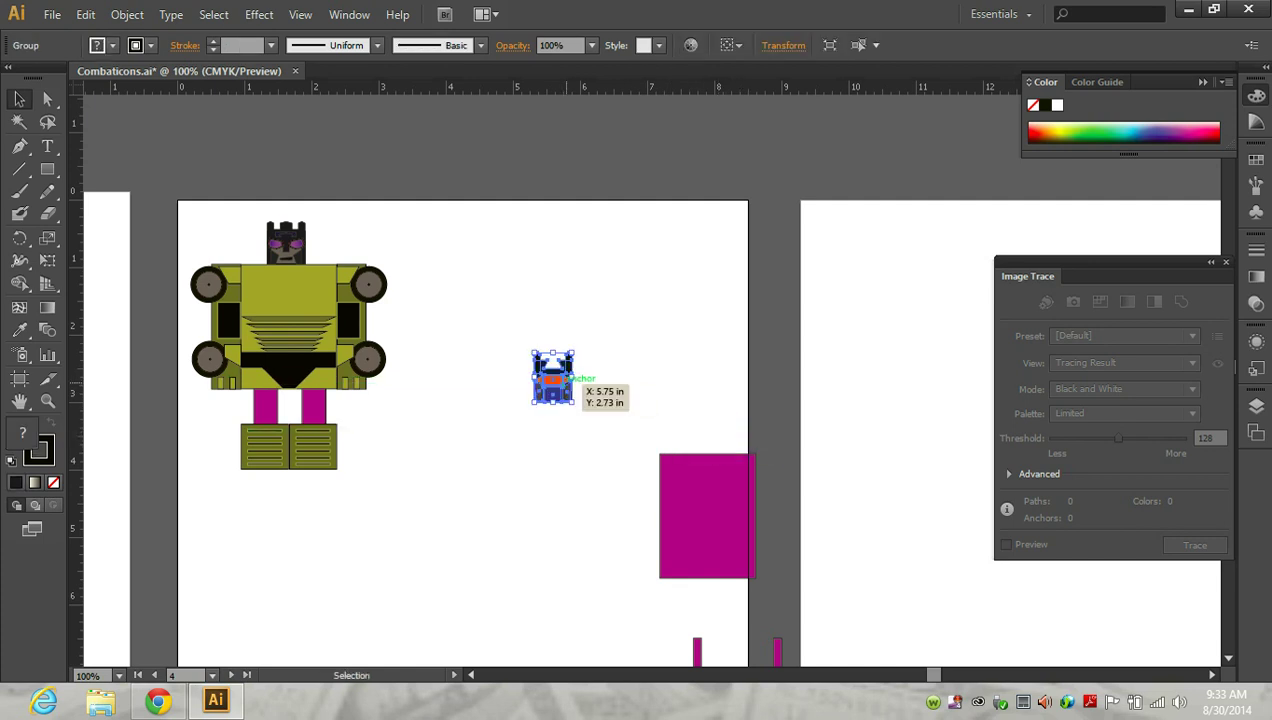
{"action": "key", "text": "ctrl+plus"}
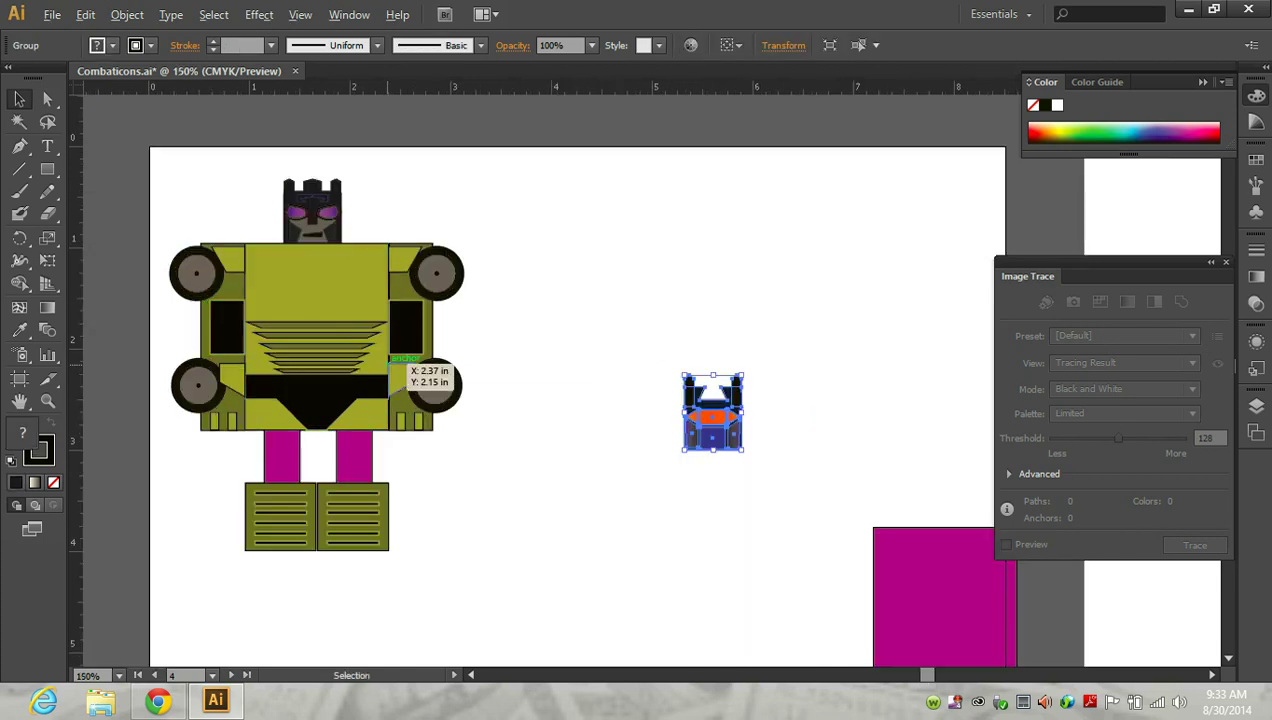
{"action": "key", "text": "ctrl+plus"}
{"action": "key", "text": "ctrl+plus"}
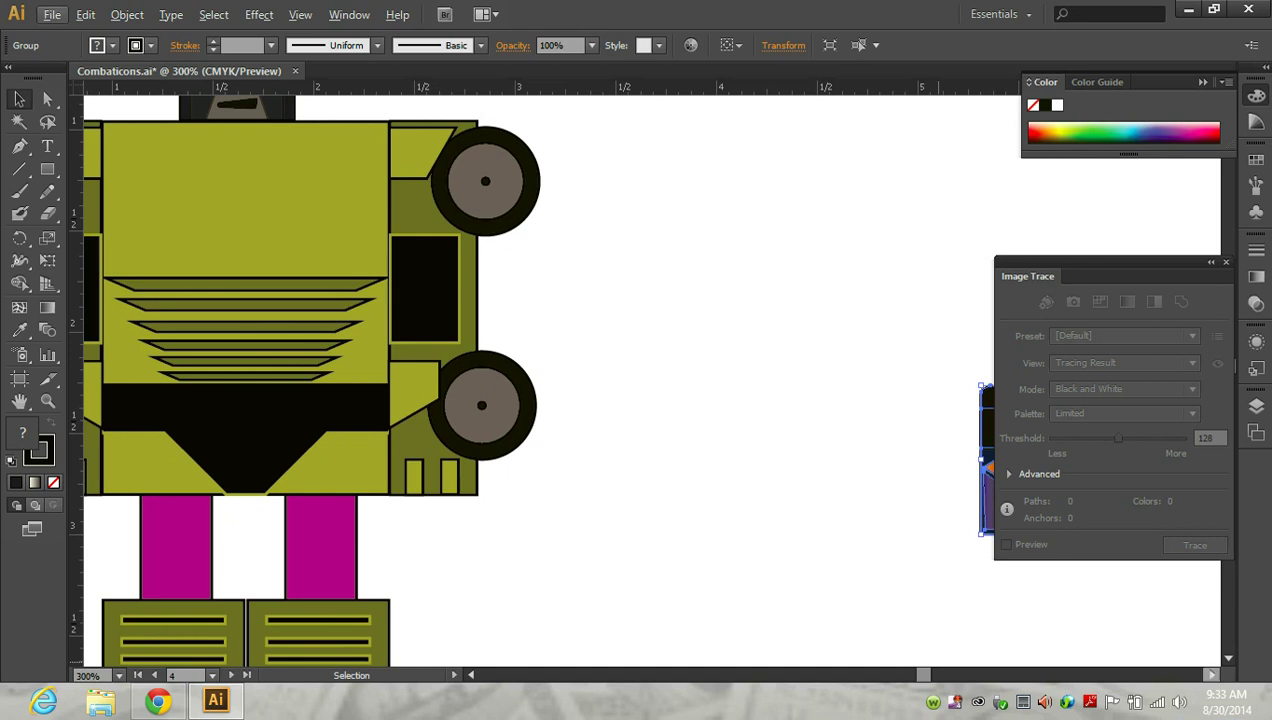
{"action": "scroll", "coordinate": [640, 380], "scroll_direction": "right", "scroll_amount": 5}
{"action": "scroll", "coordinate": [640, 380], "scroll_direction": "right", "scroll_amount": 1}
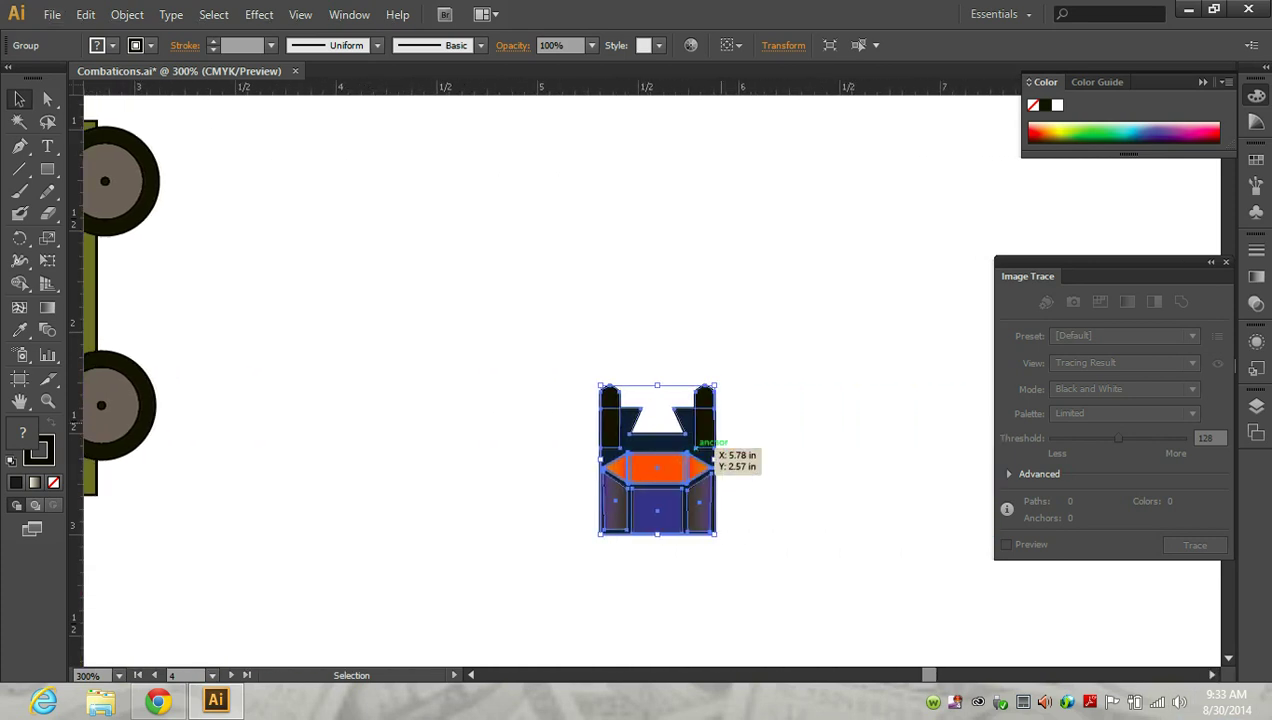
Check the orange-visored head's dimensions, deselect it, and start a rectangle above it with the width set to 0.5332 in.
{"action": "left_click", "coordinate": [783, 45]}
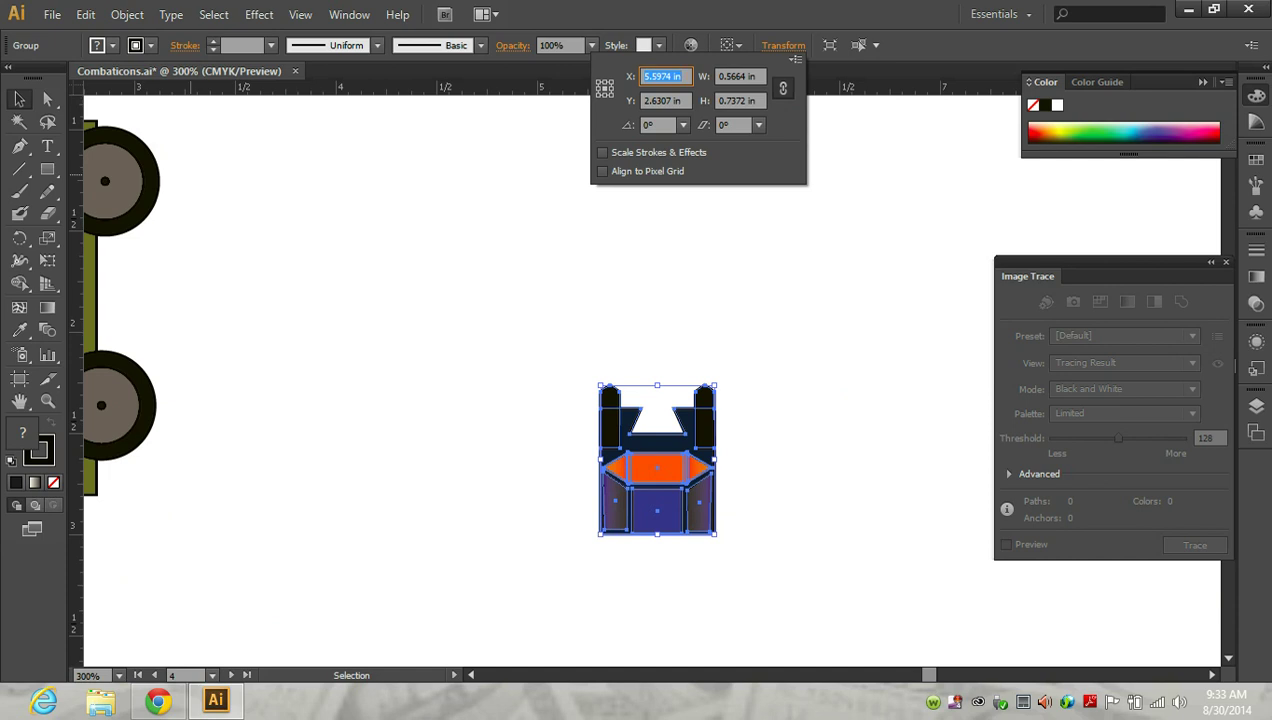
{"action": "key", "text": "Escape"}
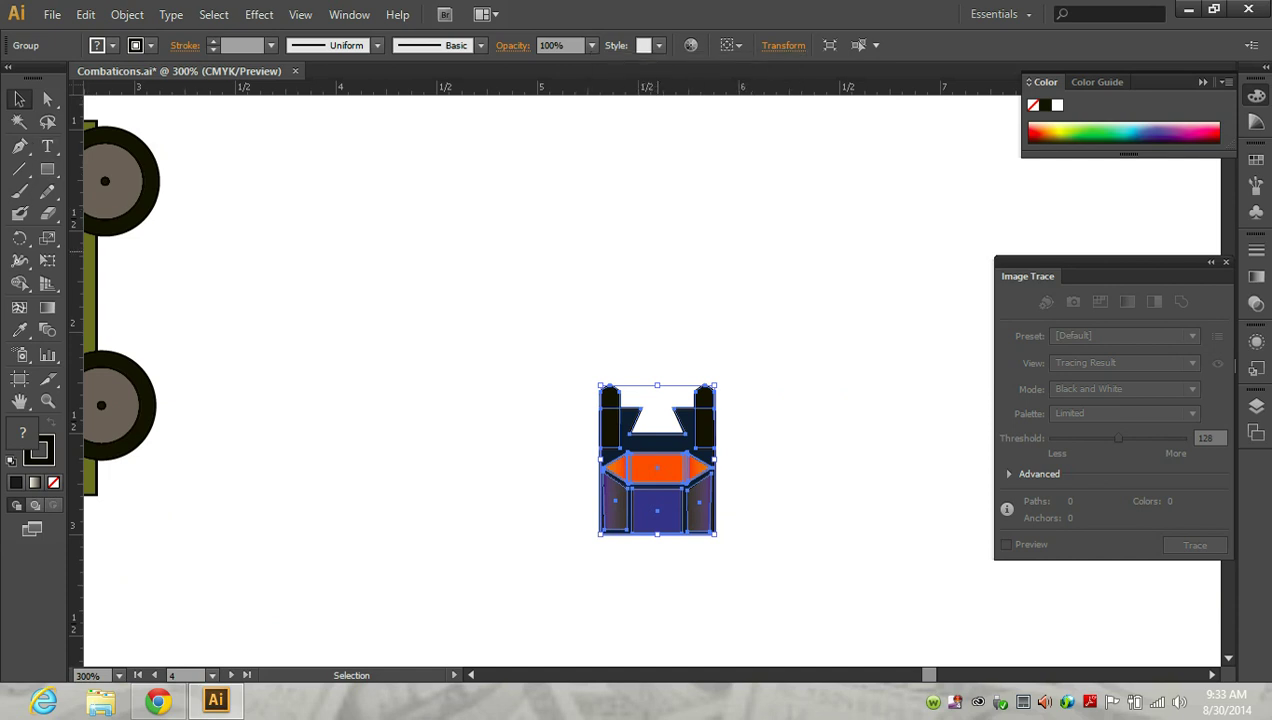
{"action": "key", "text": "ctrl+shift+a"}
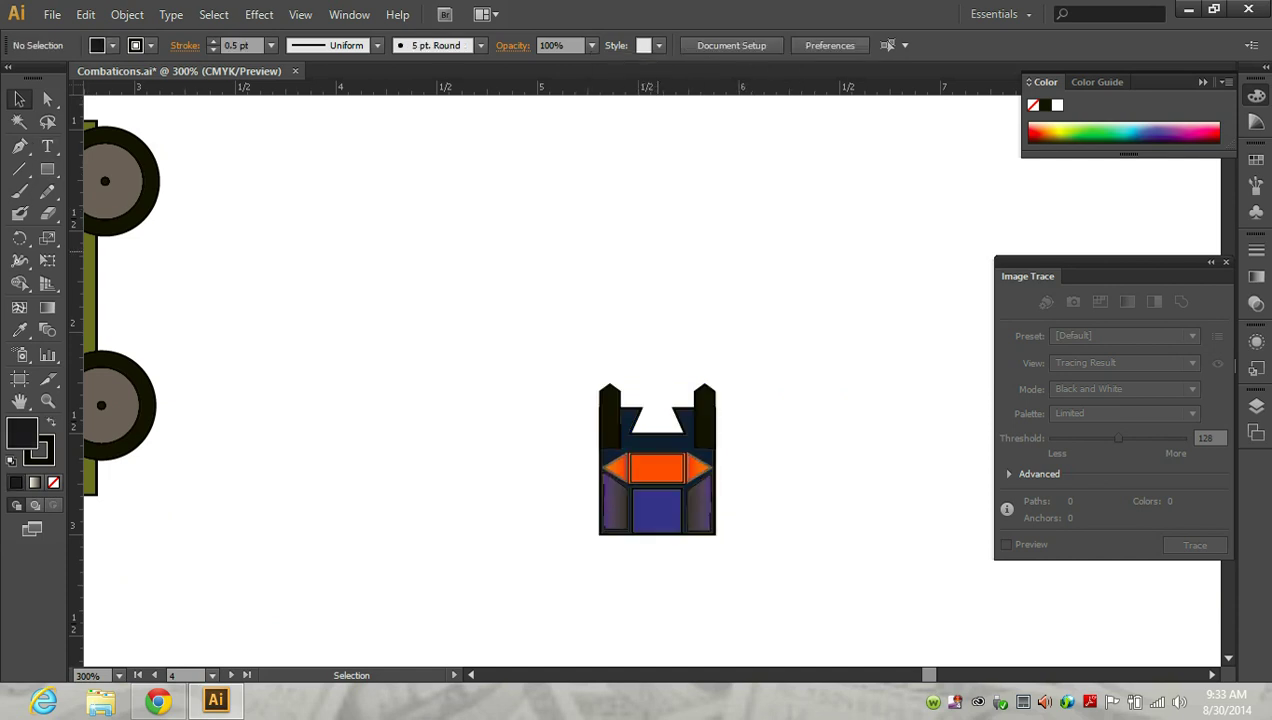
{"action": "left_click", "coordinate": [47, 170]}
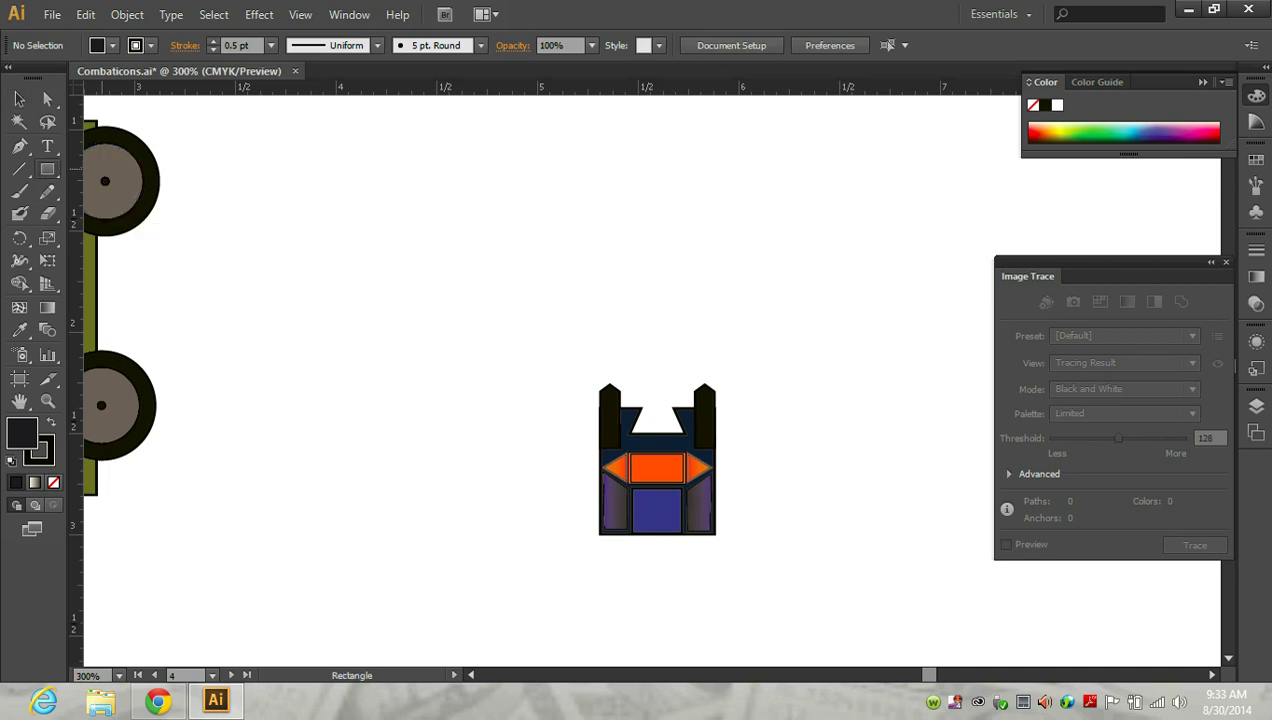
{"action": "left_click", "coordinate": [692, 200]}
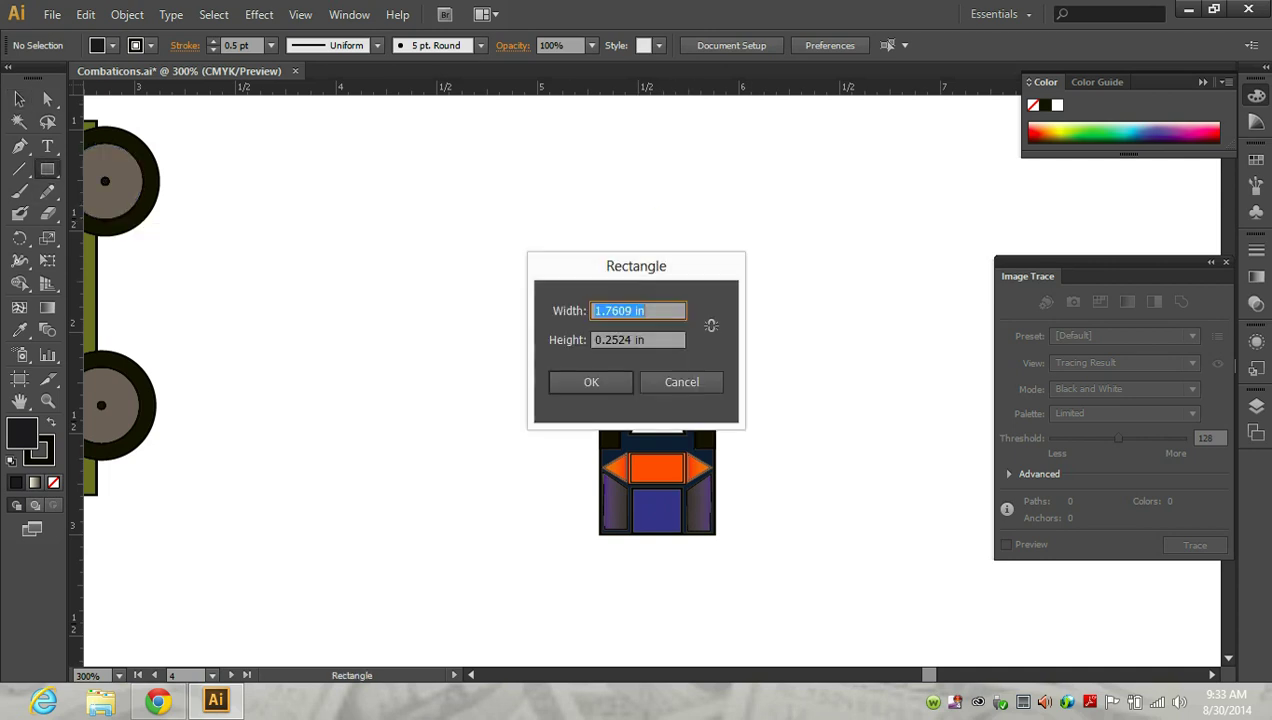
{"action": "type", "text": ".5332"}
{"action": "key", "text": "Tab"}
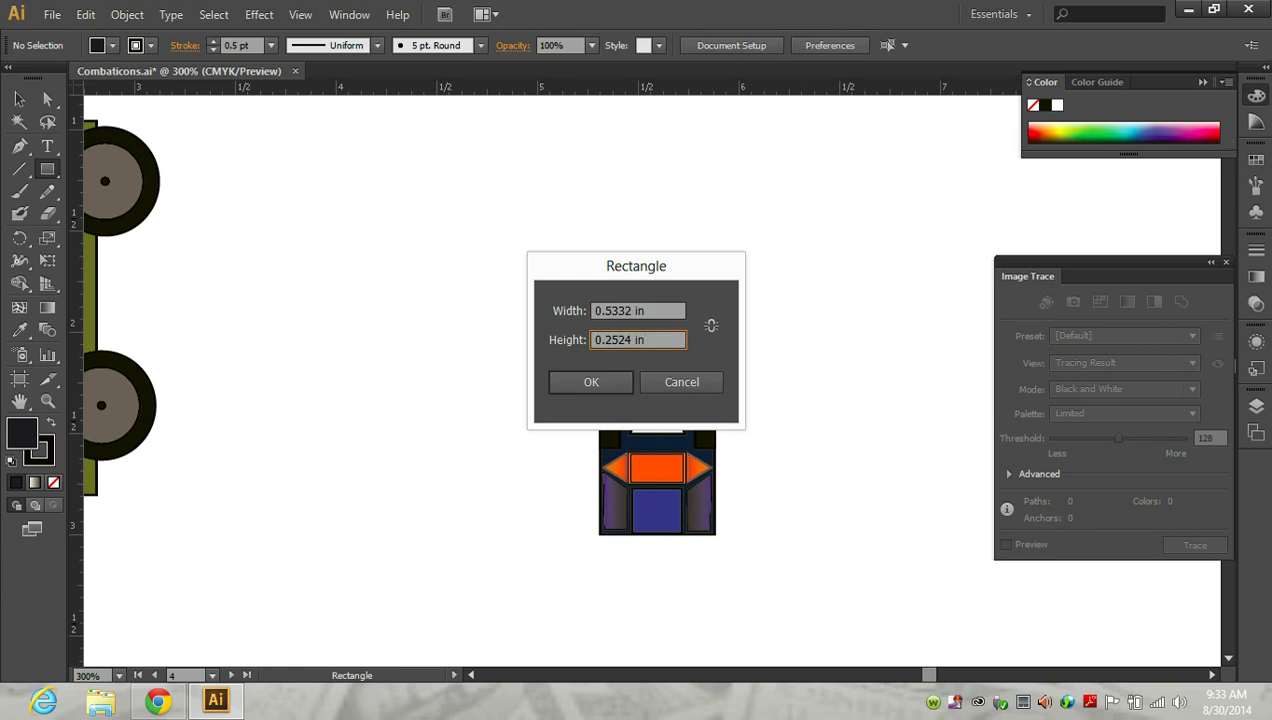